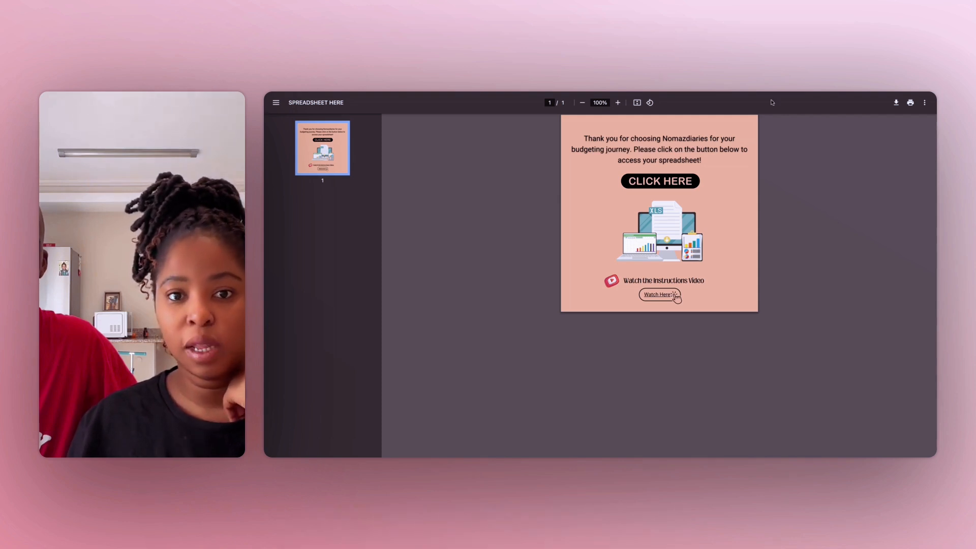
- Open the budget spreadsheet from the PDF's link, preview the instruction video inside the START HERE! sheet and pause it
click(677, 187)
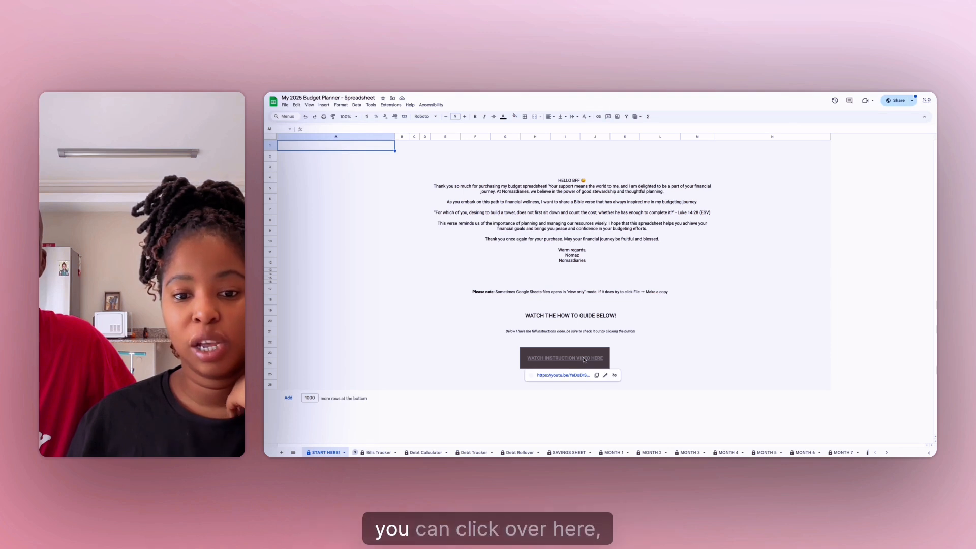
mouse_move(584, 360)
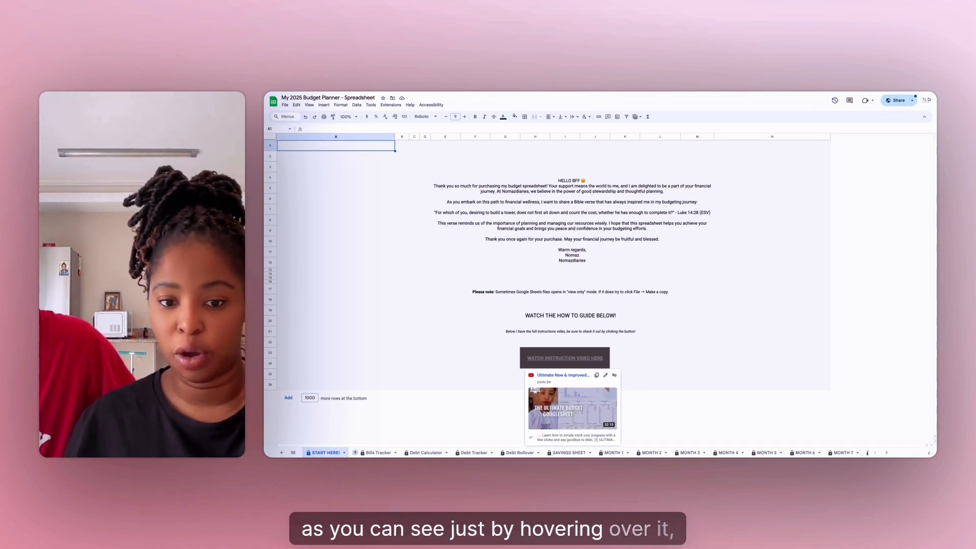
click(592, 360)
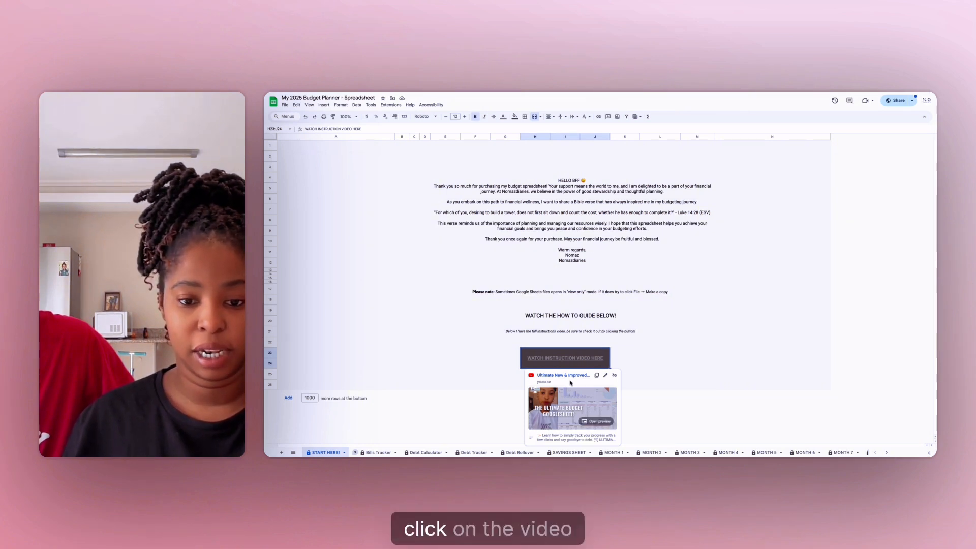
click(598, 422)
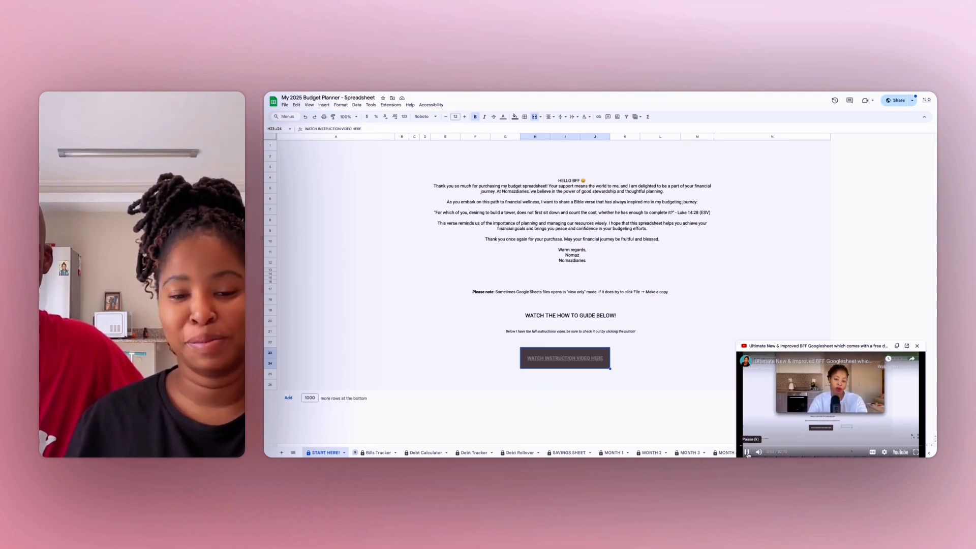
click(747, 452)
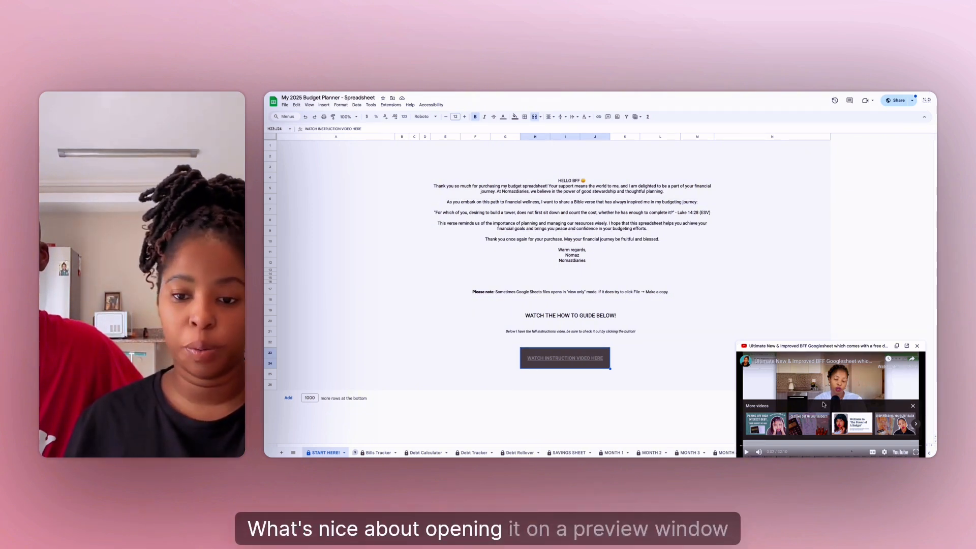
- View the Bills Tracker sheet with the video preview open, return to the START HERE! sheet and close the preview
click(379, 453)
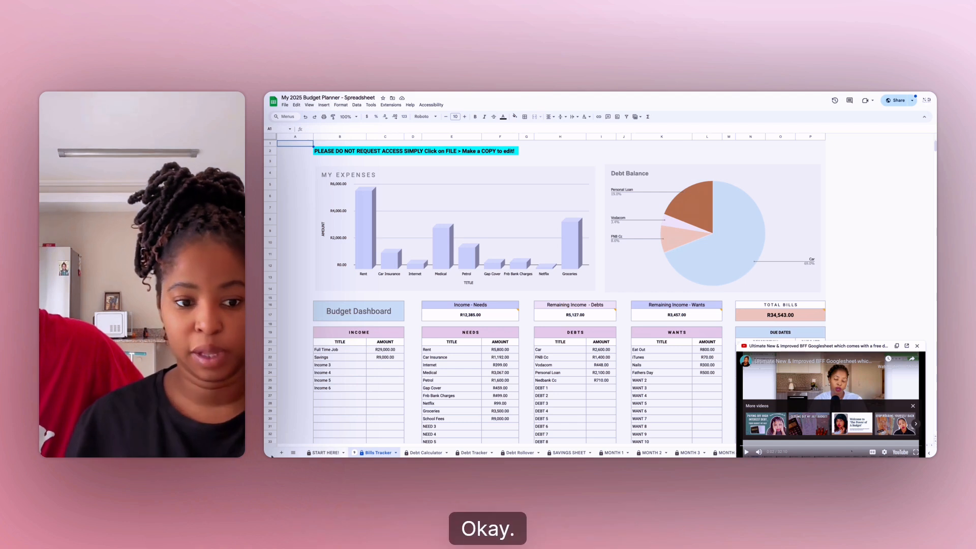
click(325, 452)
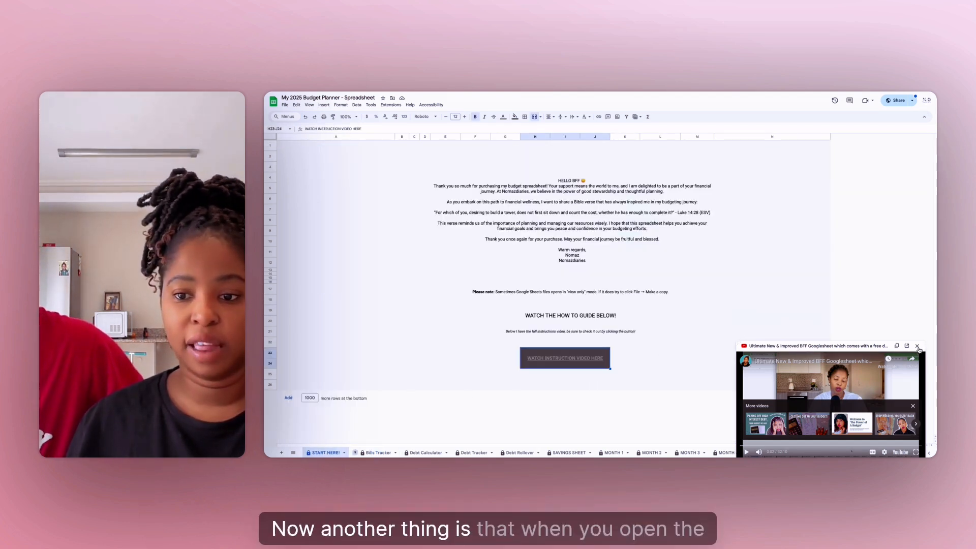
click(917, 347)
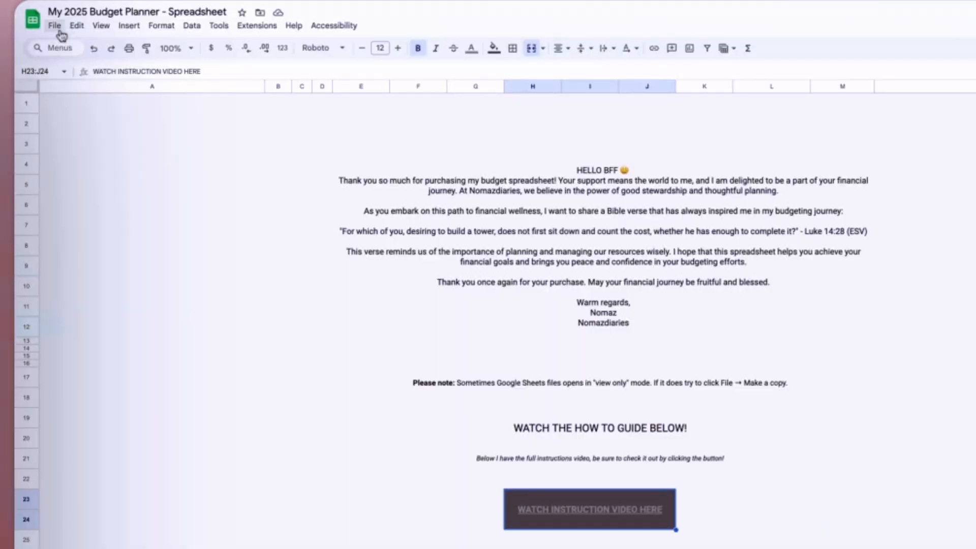
- Make a copy of the spreadsheet in My Drive named "KB's 2025 Budget Planner - Spreadsheet"
click(285, 104)
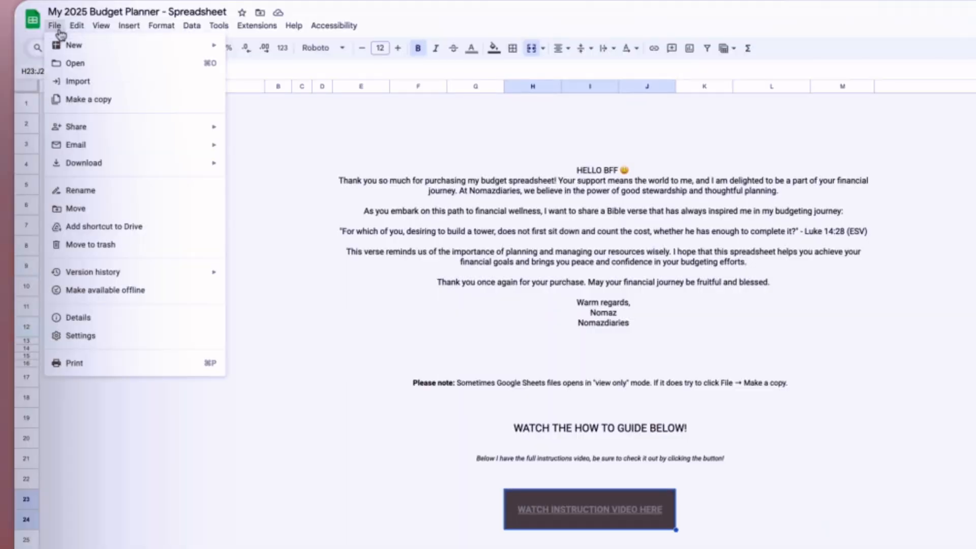
click(96, 103)
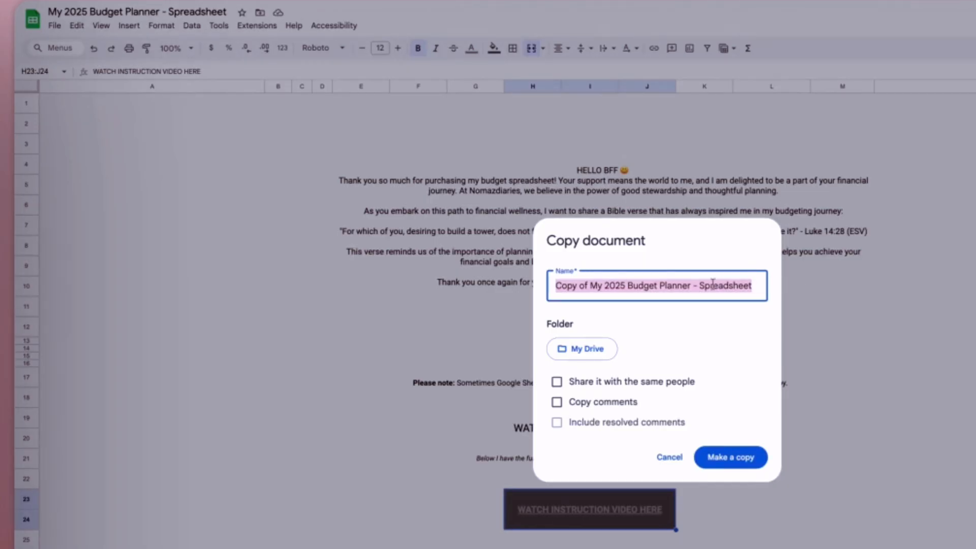
click(596, 287)
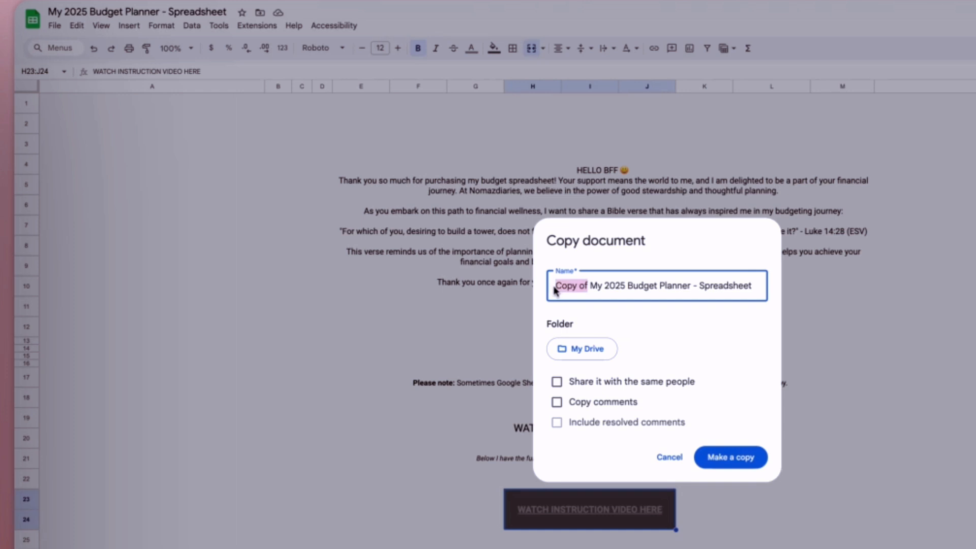
key(BackSpace)
text(KB)
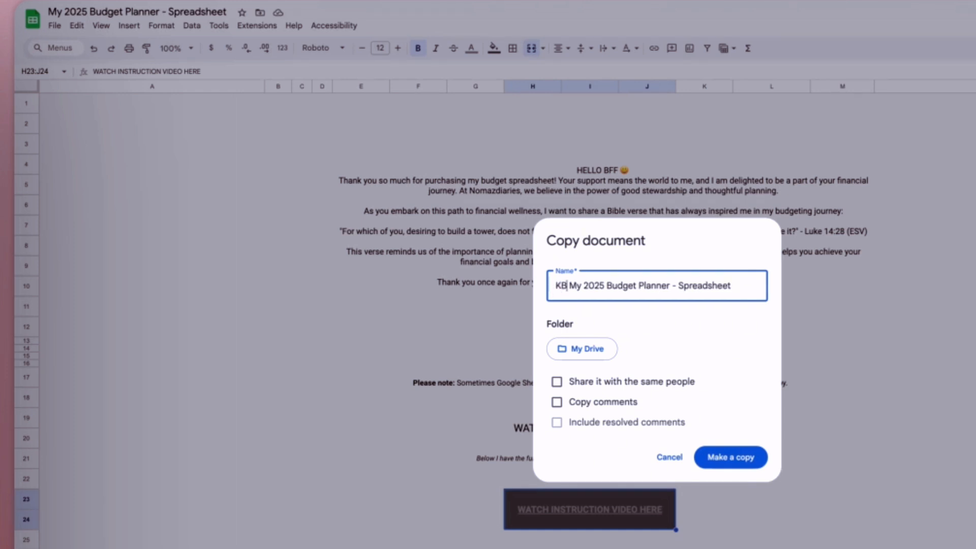
text('s)
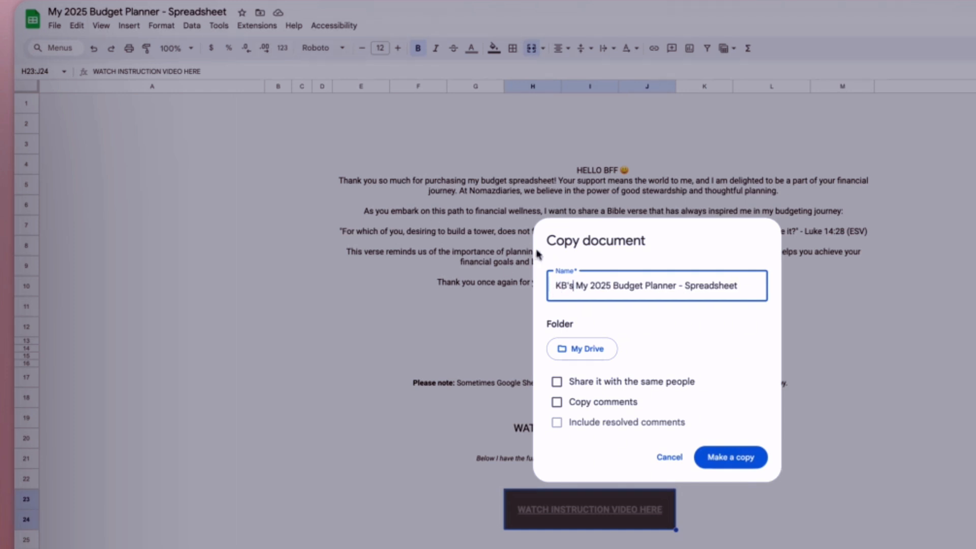
key(BackSpace)
key(BackSpace)
key(BackSpace)
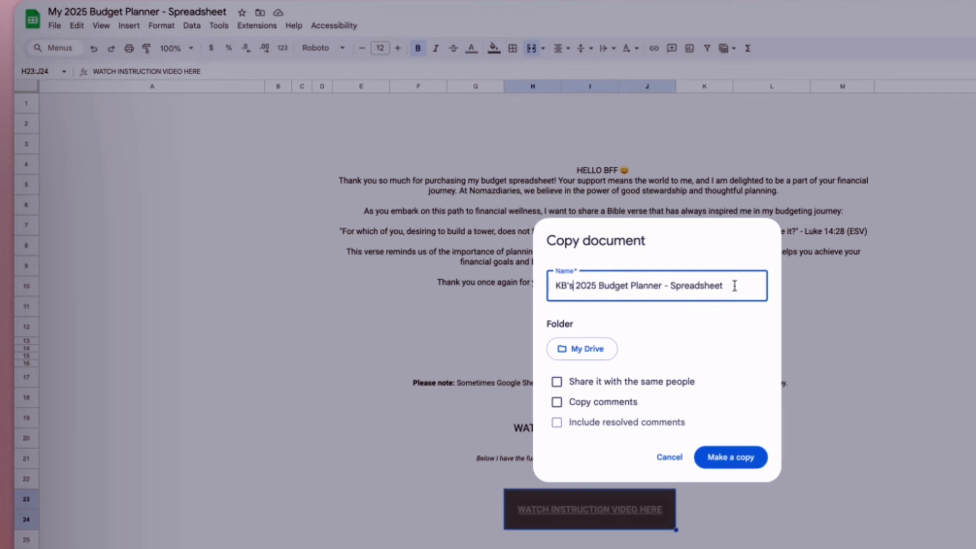
click(739, 460)
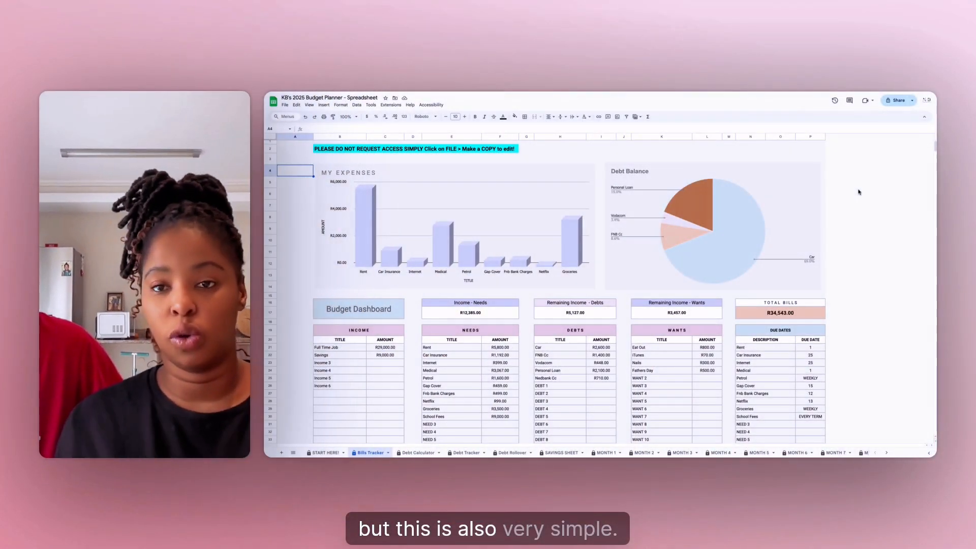
- Format the entire Bills Tracker sheet with the standard Currency number format in dollars
click(271, 136)
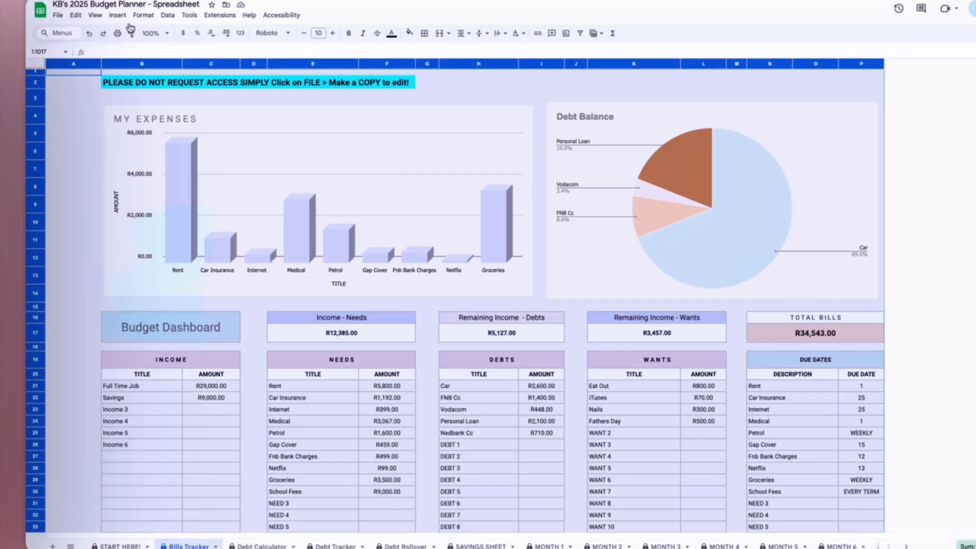
click(143, 15)
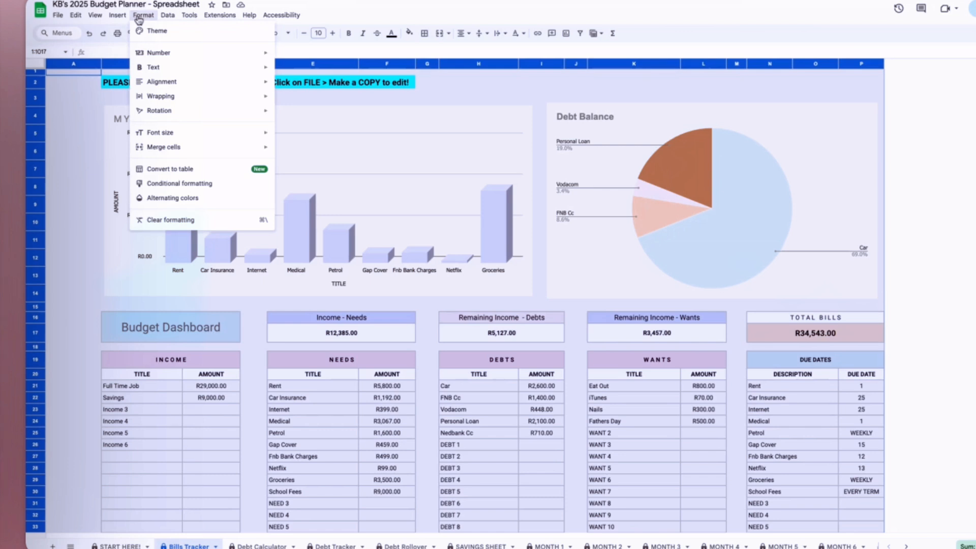
mouse_move(218, 60)
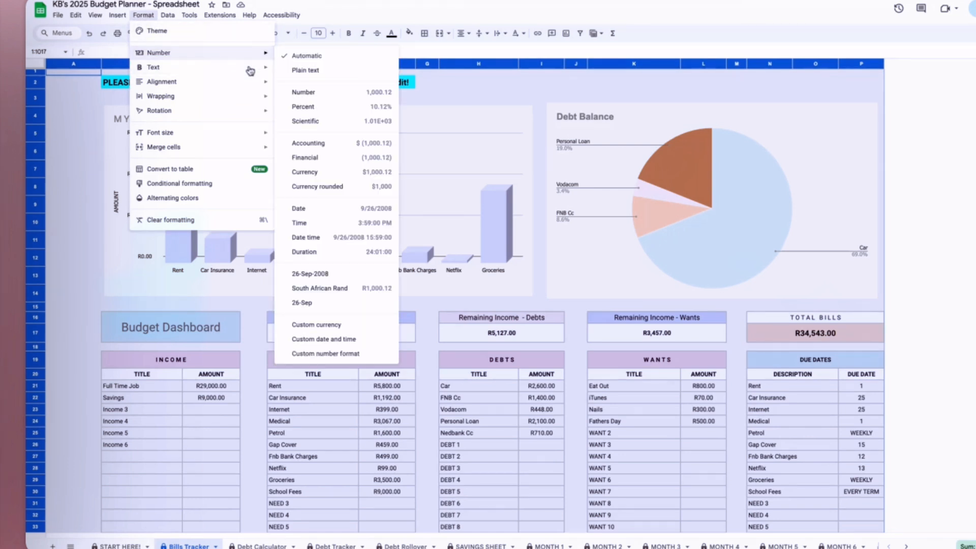
click(317, 172)
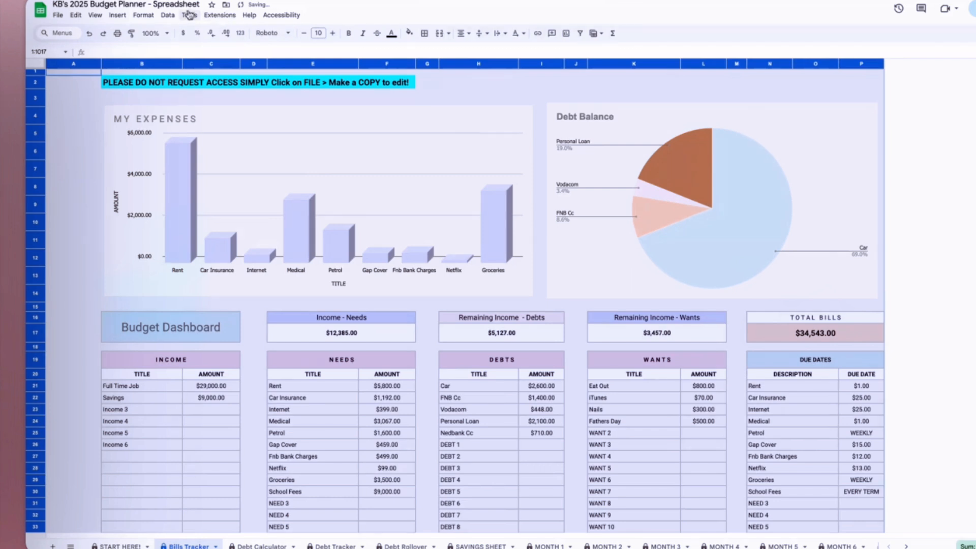
- Apply the British Pound Sterling custom currency format to the entire Bills Tracker sheet
click(143, 15)
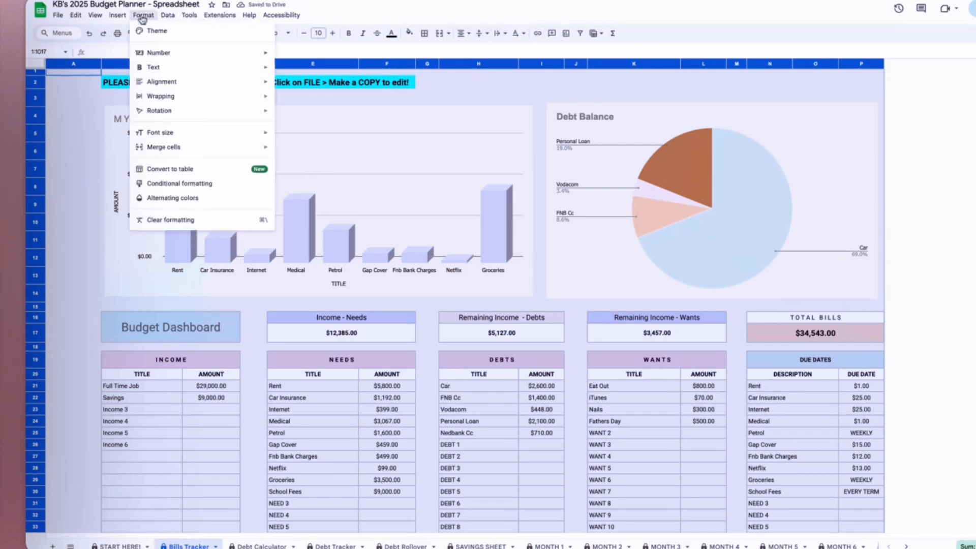
mouse_move(163, 52)
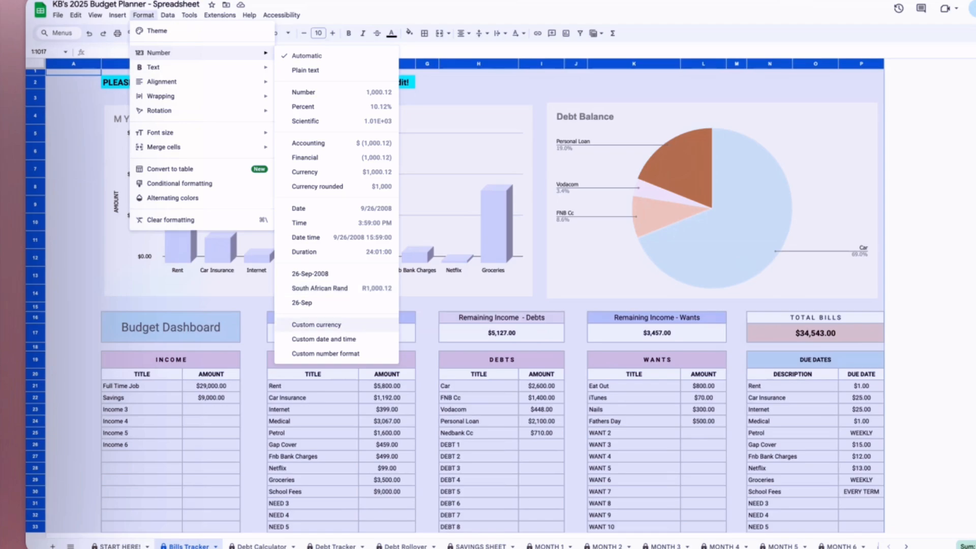
click(344, 325)
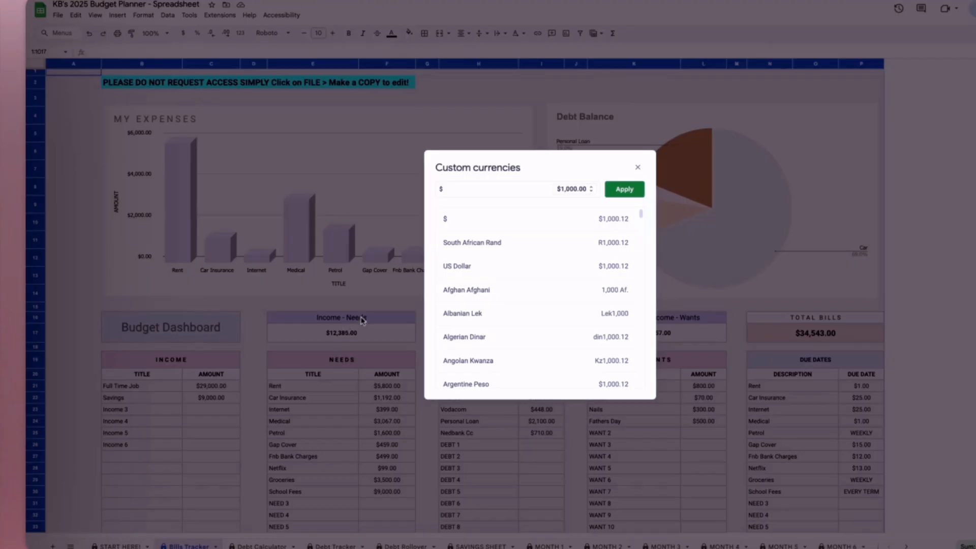
scroll(523, 282, down, 13)
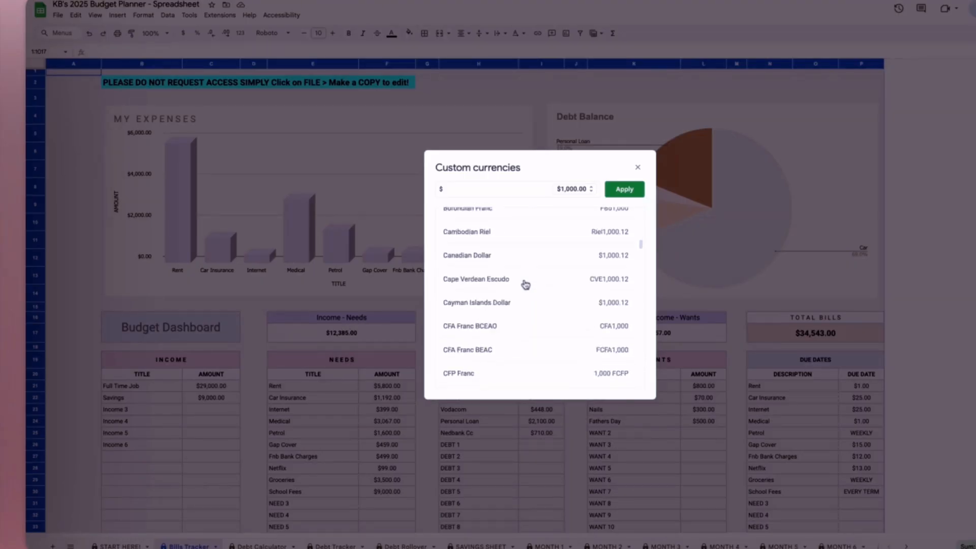
scroll(525, 284, down, 20)
scroll(524, 283, up, 20)
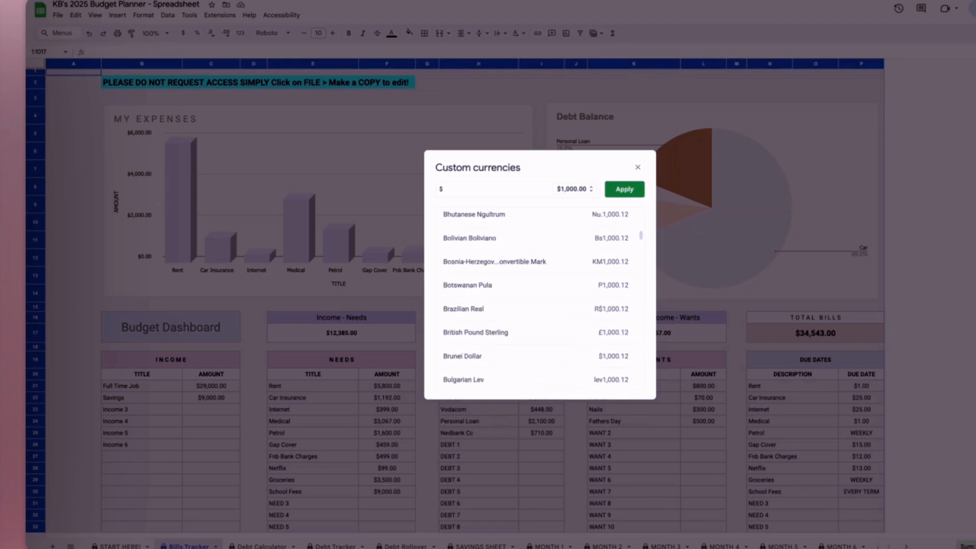
scroll(534, 289, up, 10)
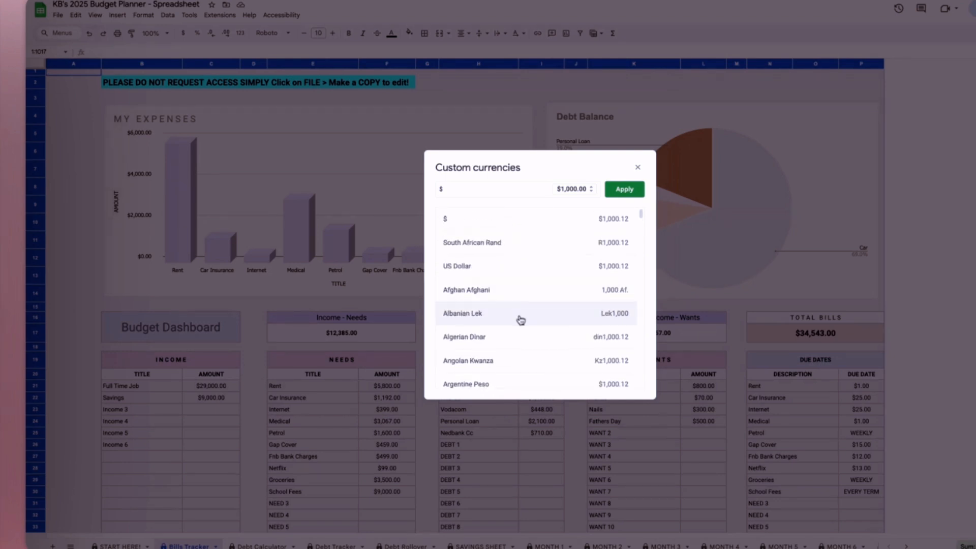
scroll(518, 320, down, 15)
scroll(520, 319, up, 1)
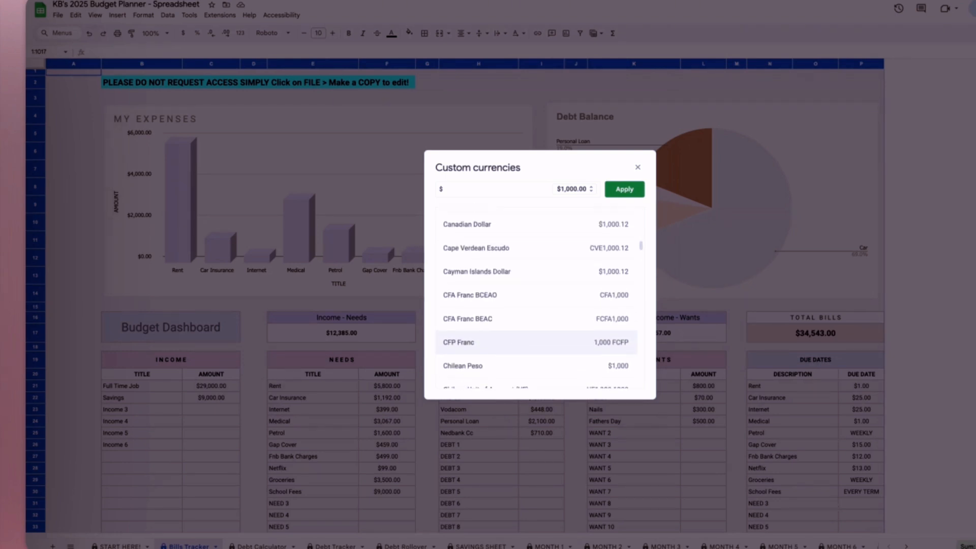
scroll(520, 319, down, 5)
scroll(521, 307, down, 5)
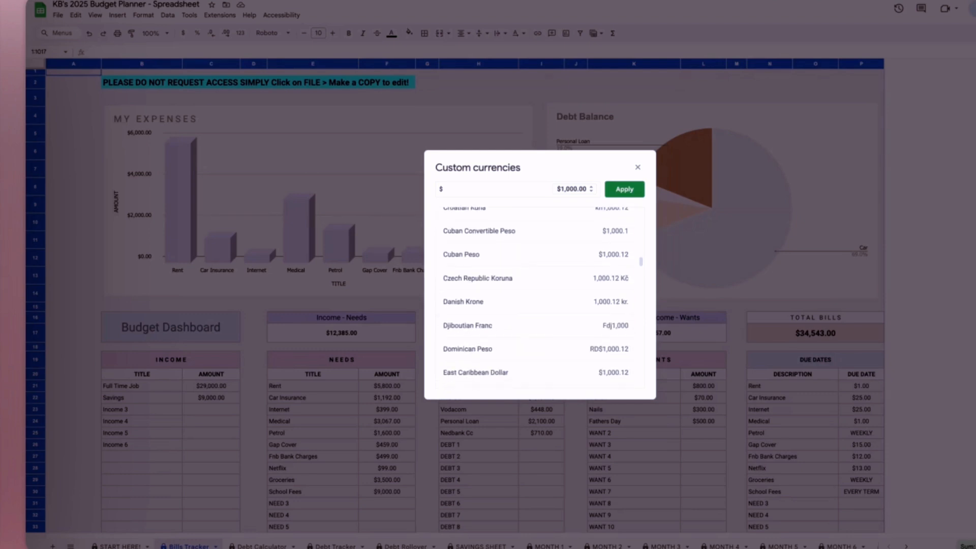
scroll(534, 320, up, 5)
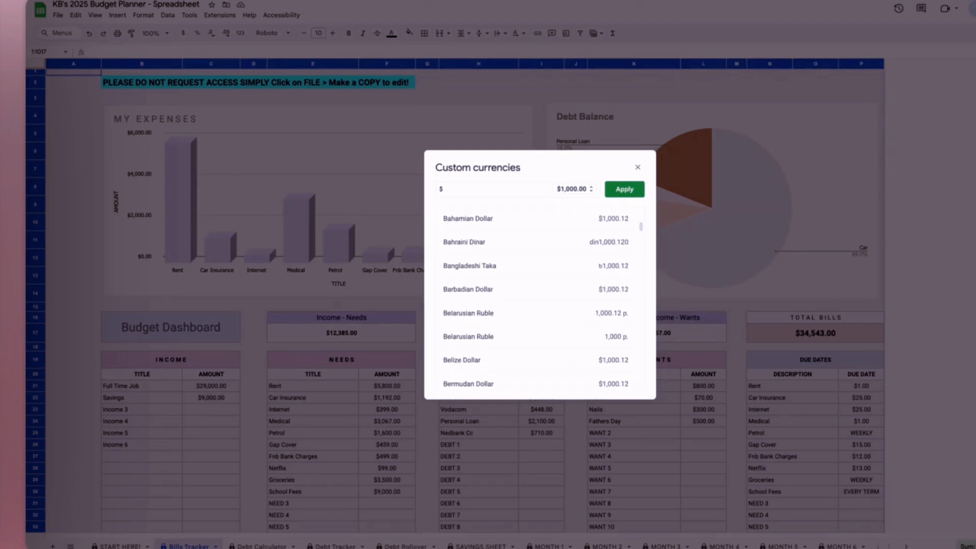
scroll(534, 320, down, 1)
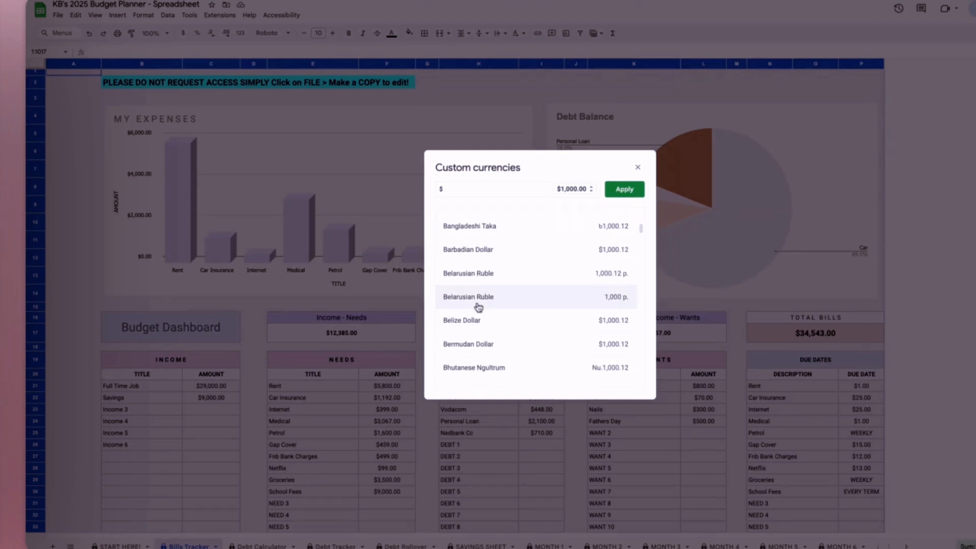
scroll(473, 363, down, 3)
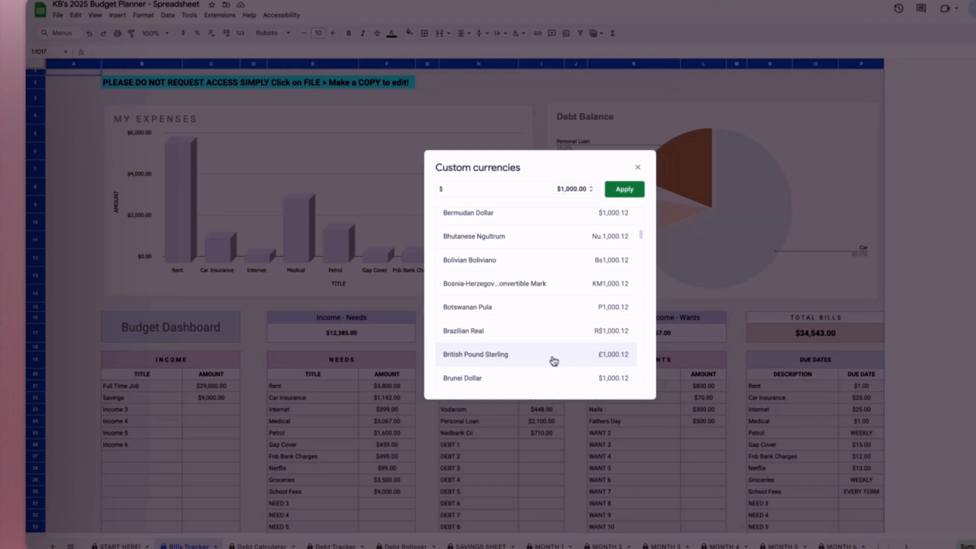
click(475, 354)
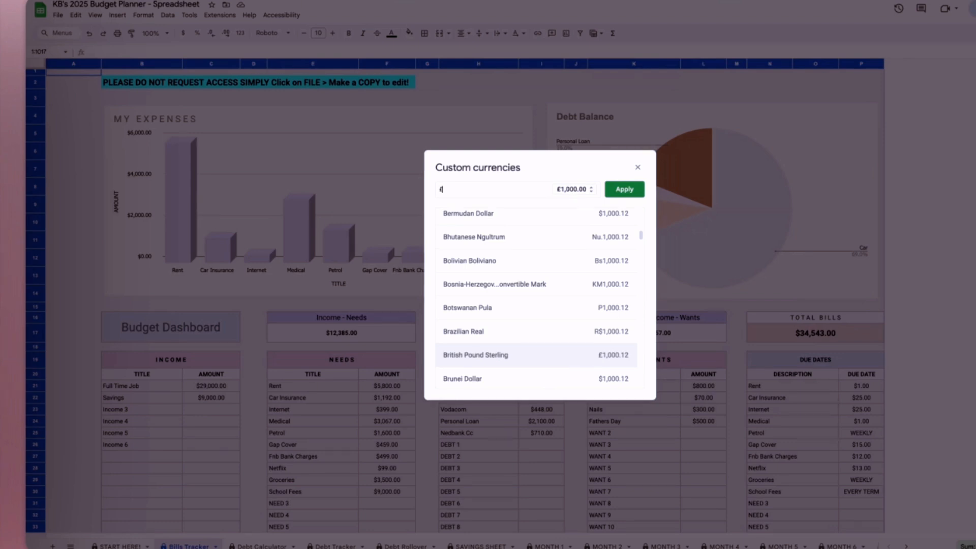
click(632, 191)
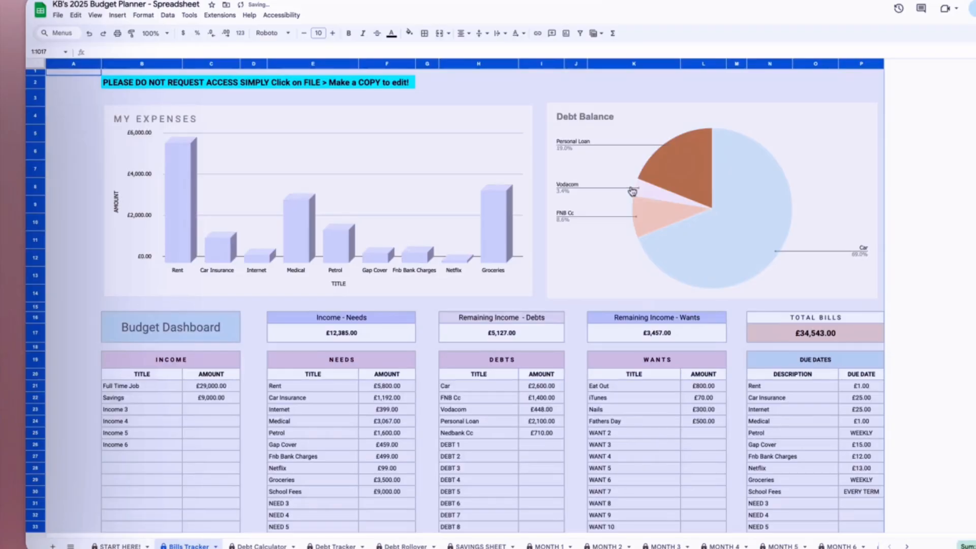
- Clear the whole-sheet selection and check the currency format of the NEEDS amounts from Rent to School Fees
click(468, 413)
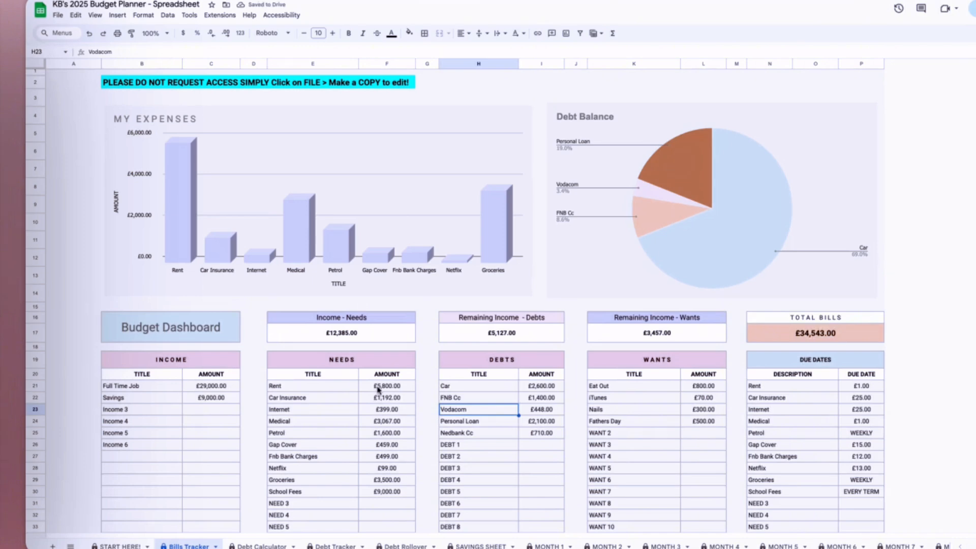
drag(378, 391, 391, 494)
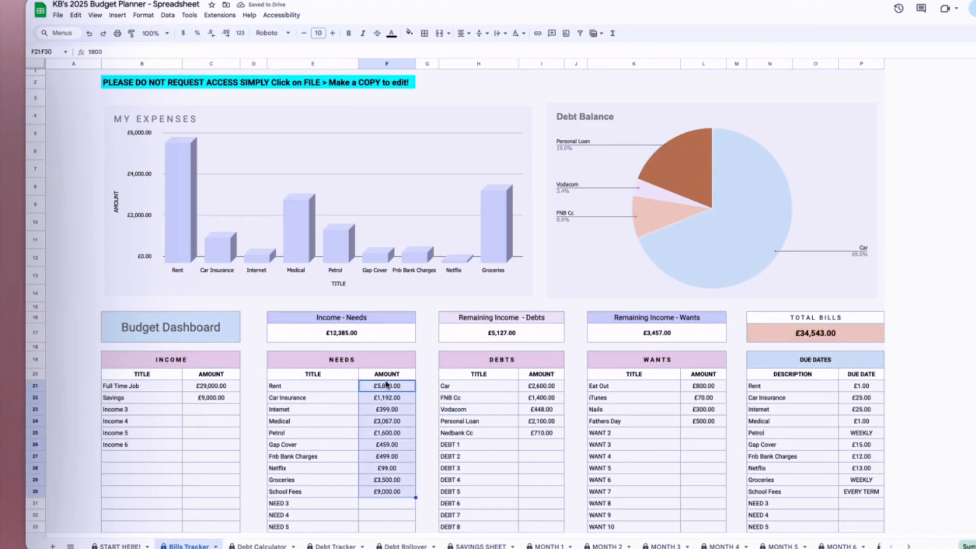
click(384, 413)
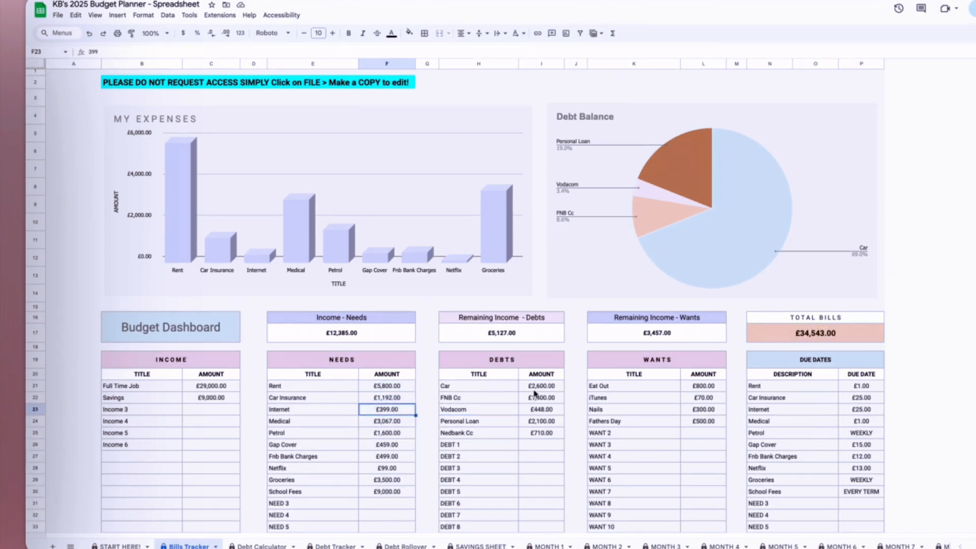
- Examine the currency format of the debt amounts, savings goals, chart axis and remaining income cells on the Bills Tracker sheet
click(538, 409)
scroll(516, 460, down, 7)
scroll(470, 423, up, 3)
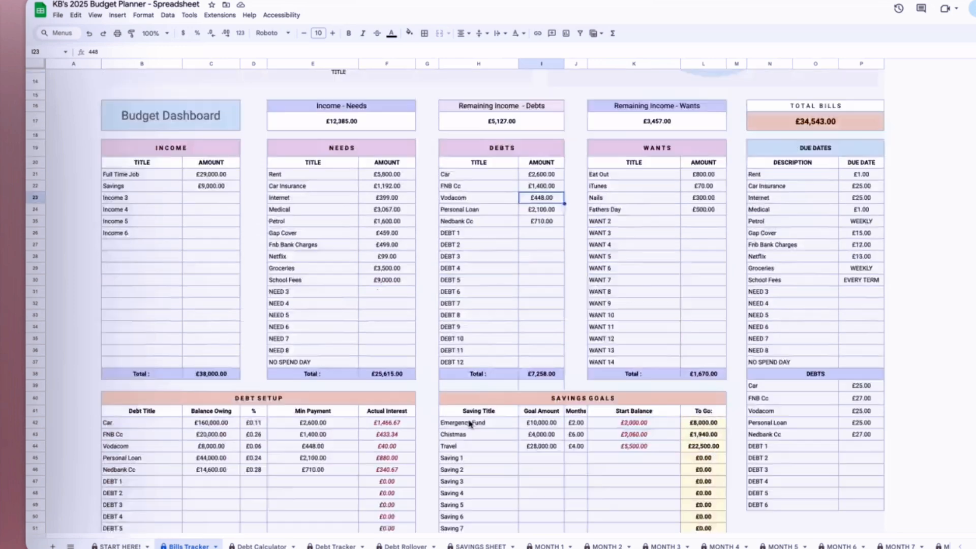
scroll(470, 423, up, 5)
scroll(525, 427, down, 2)
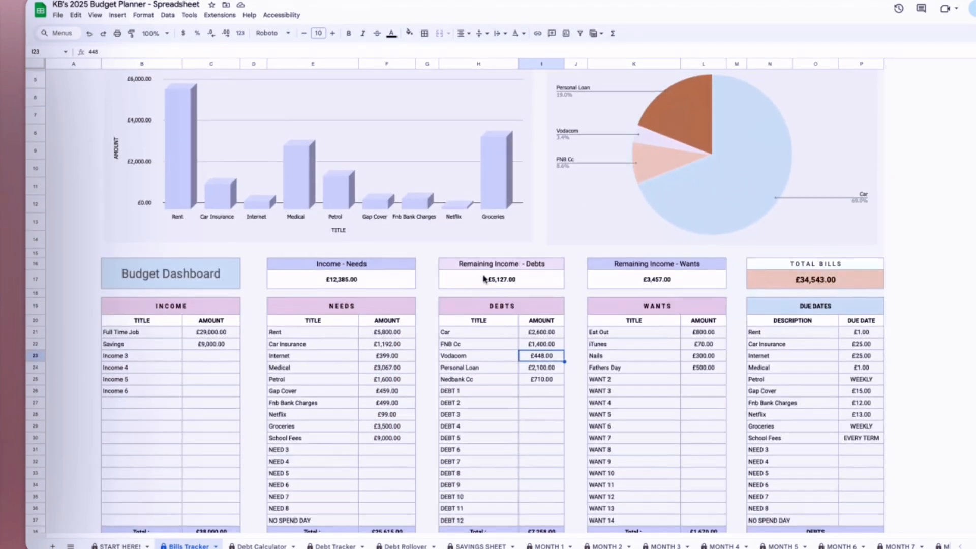
click(506, 274)
click(633, 278)
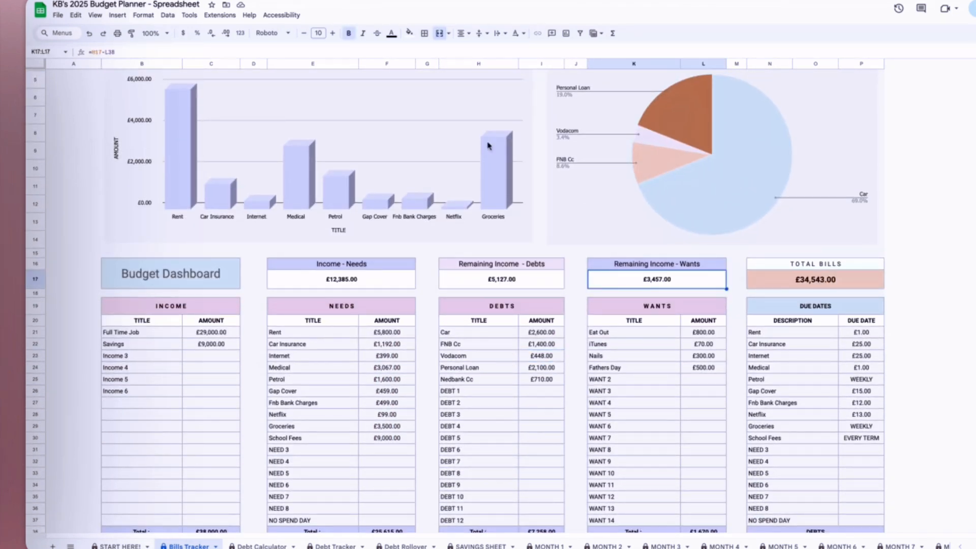
scroll(333, 282, up, 2)
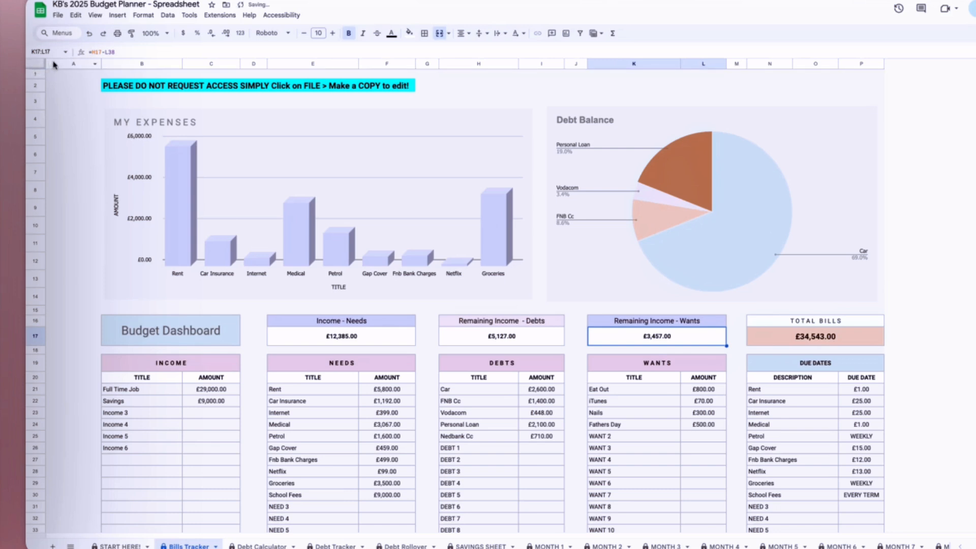
- Format the entire Bills Tracker sheet as standard dollar currency and clear the whole-sheet selection
click(34, 65)
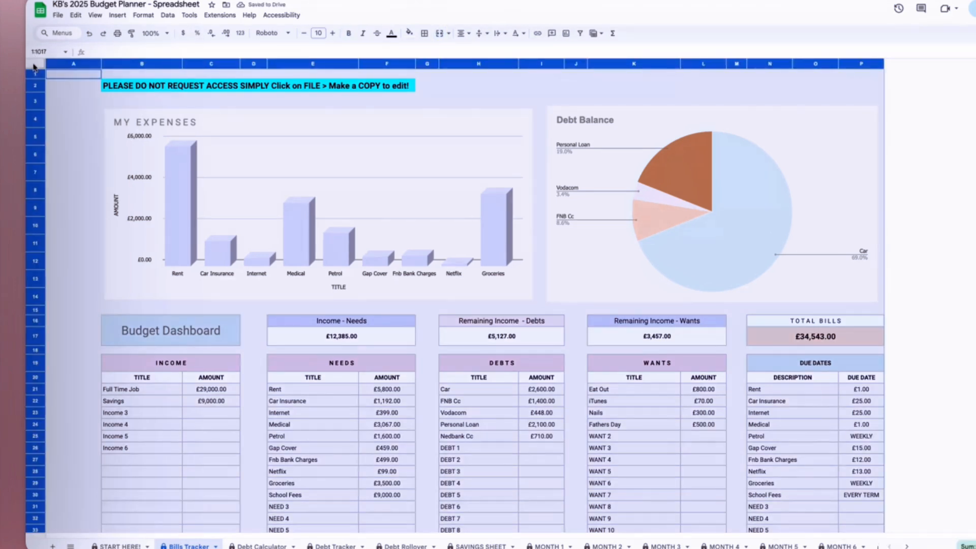
click(185, 35)
click(401, 413)
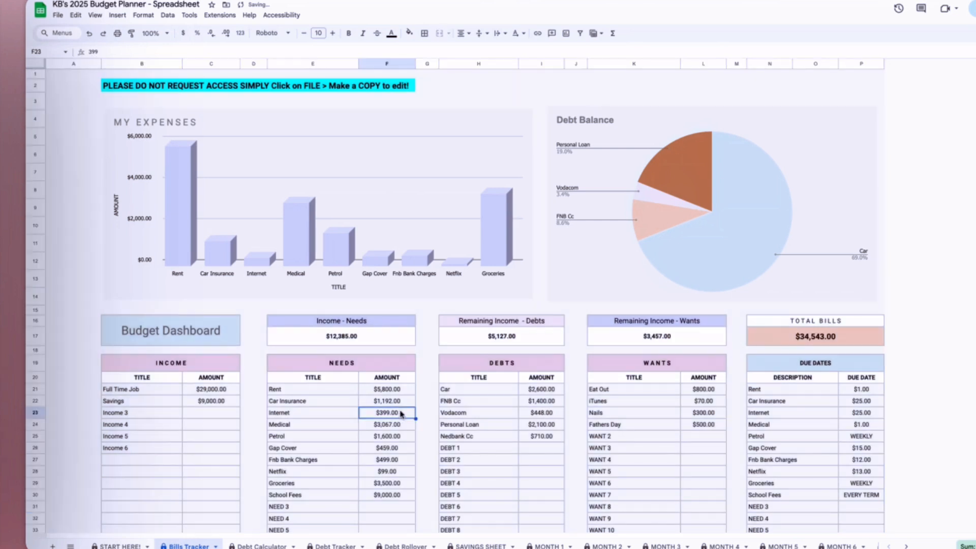
- Open the custom currencies for the entire Bills Tracker sheet and look through the list of available currencies
click(34, 64)
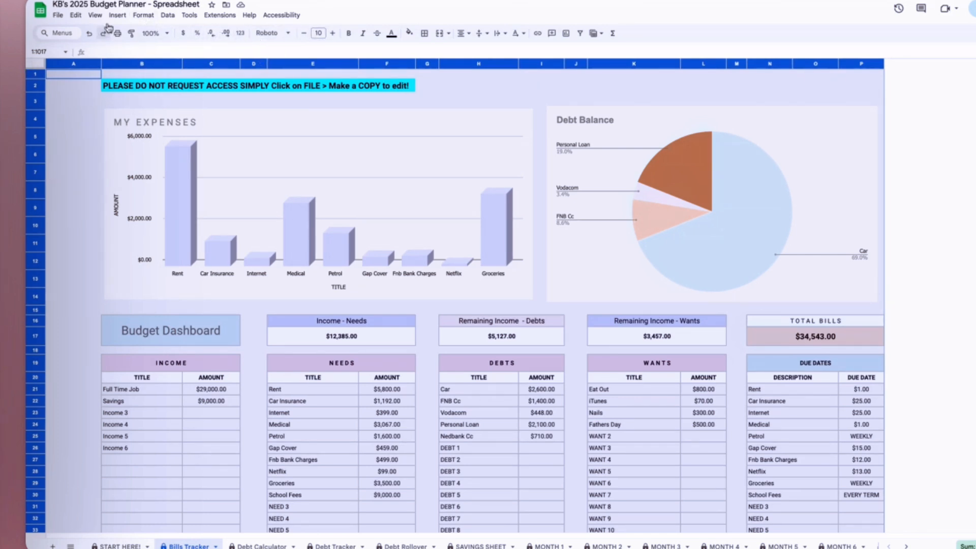
click(143, 15)
mouse_move(225, 53)
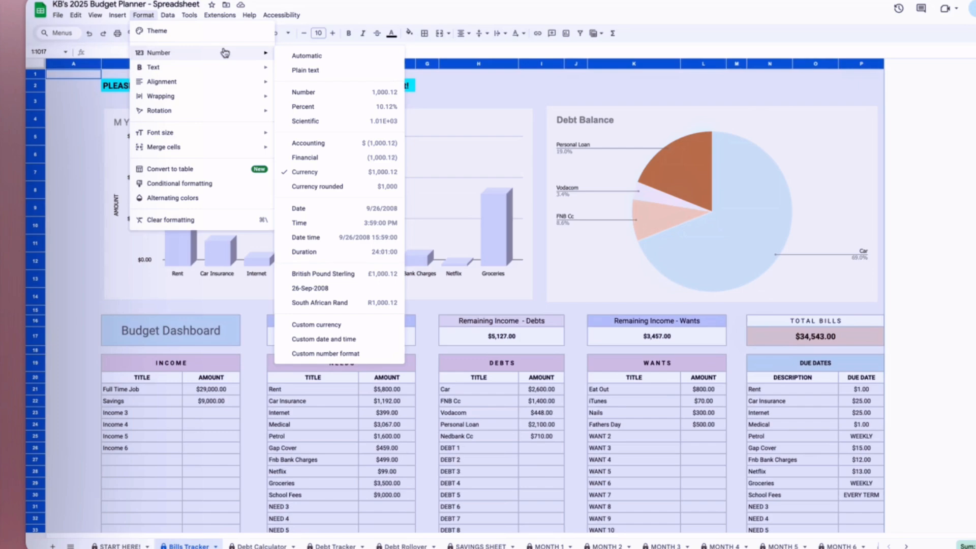
click(333, 325)
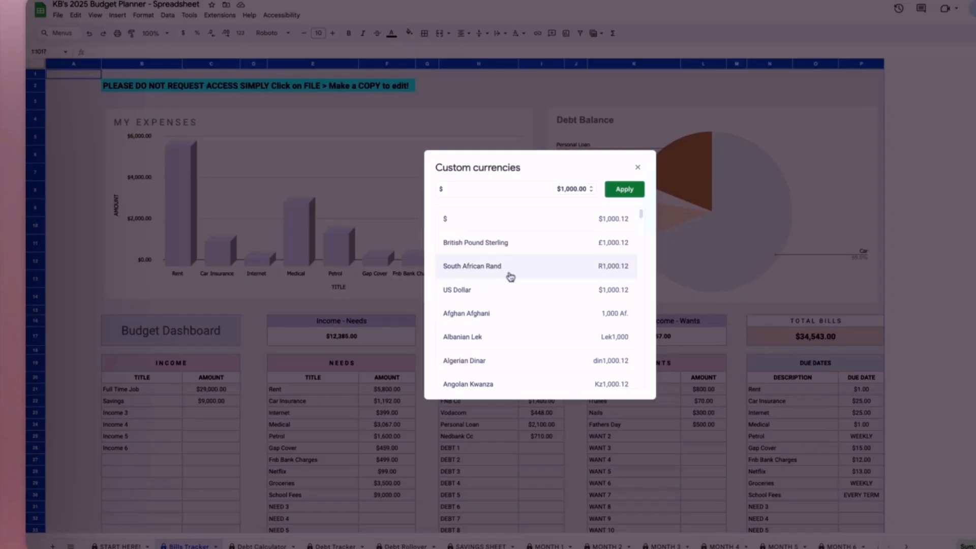
scroll(536, 356, down, 5)
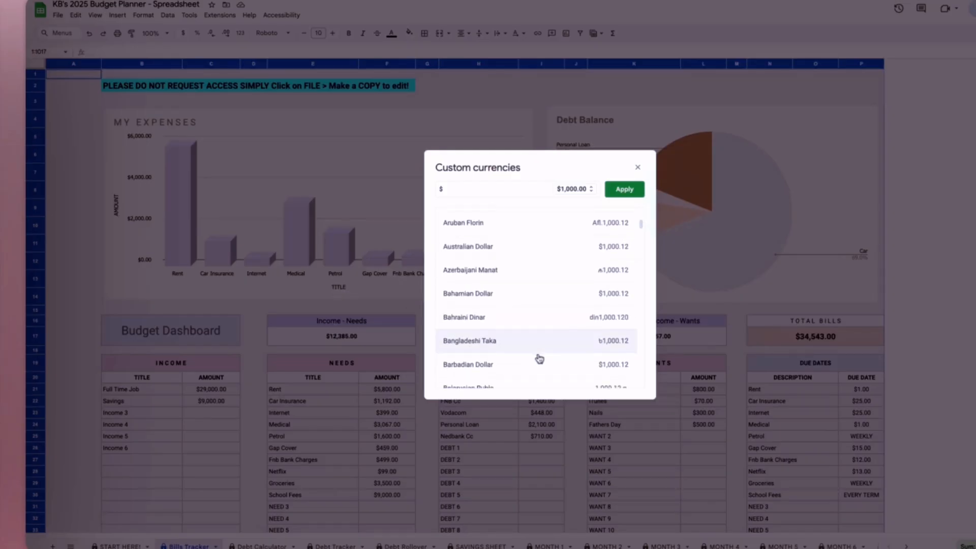
scroll(539, 359, down, 20)
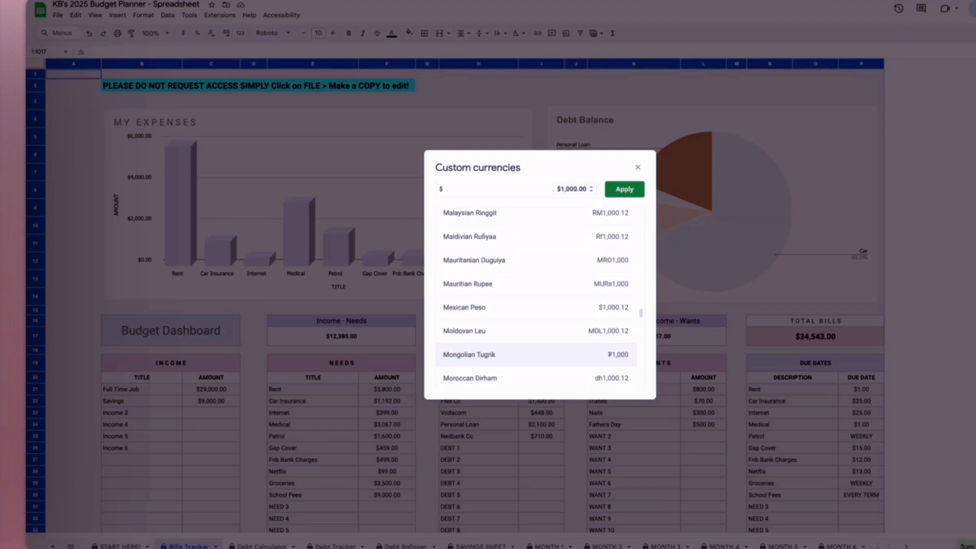
scroll(495, 328, down, 20)
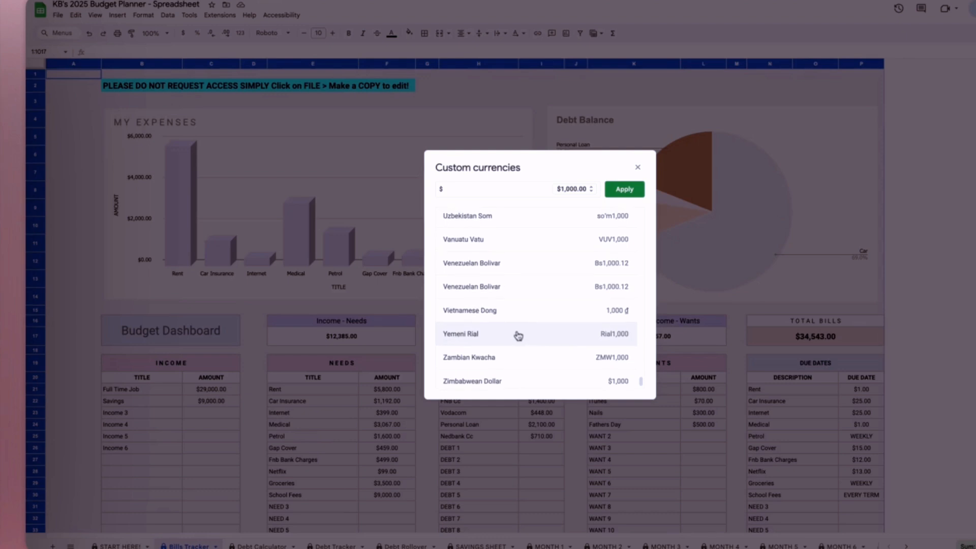
scroll(518, 336, up, 3)
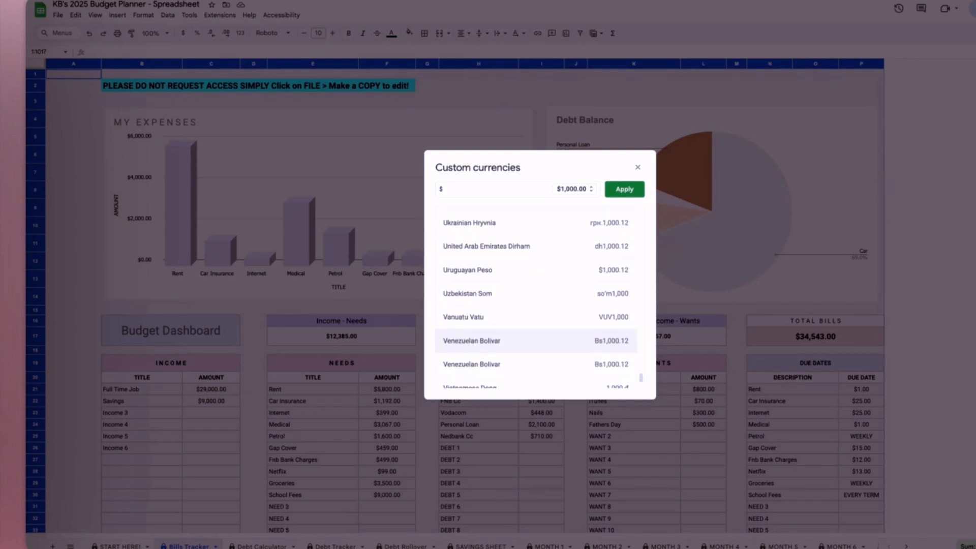
scroll(515, 351, down, 3)
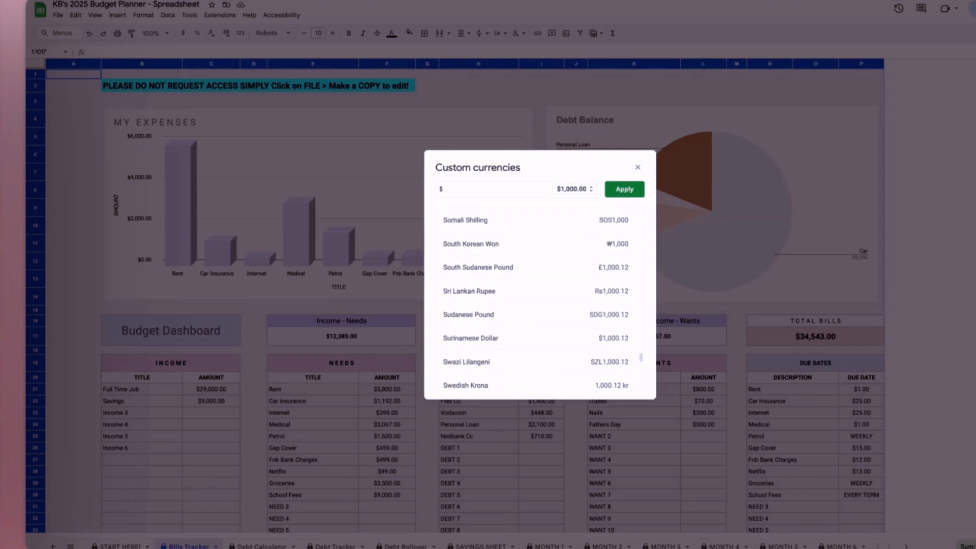
scroll(535, 338, up, 10)
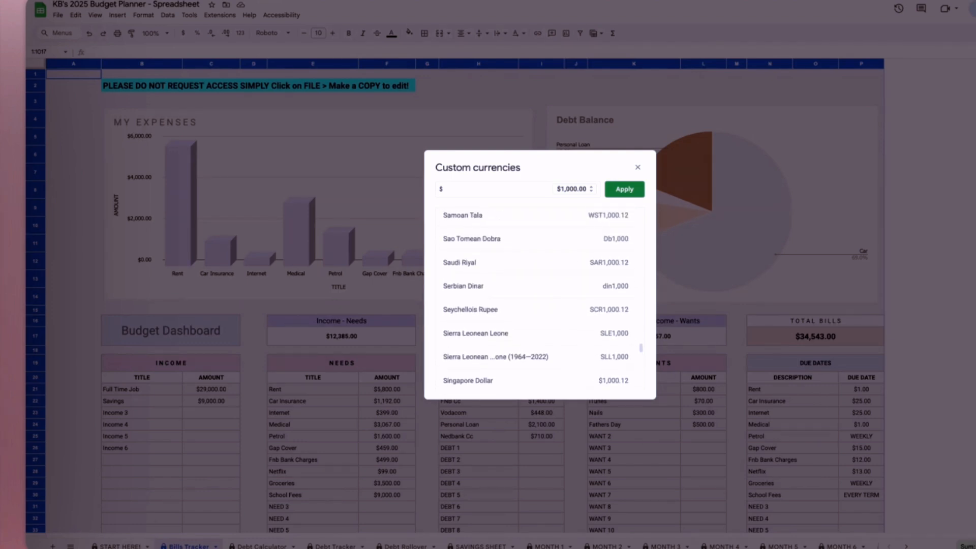
scroll(536, 336, up, 4)
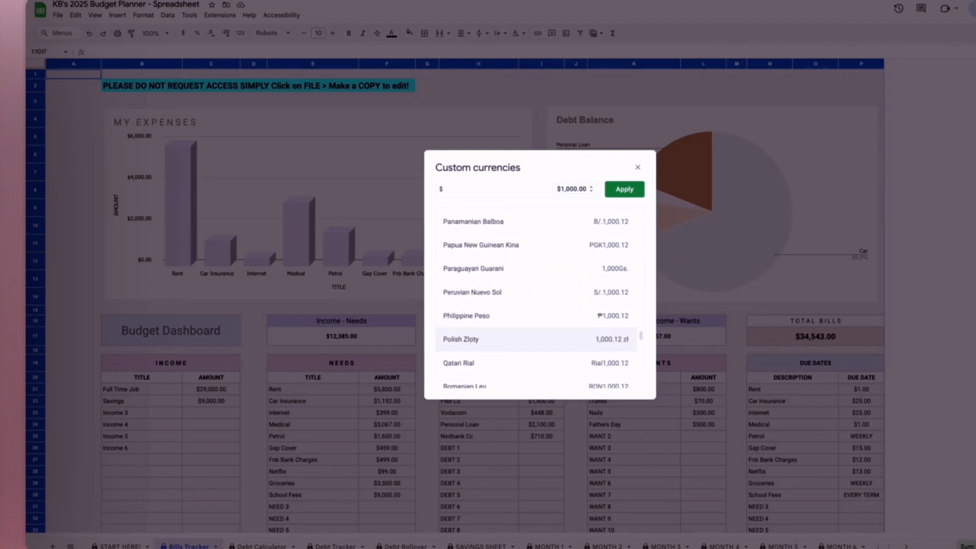
scroll(496, 336, up, 8)
scroll(495, 335, up, 20)
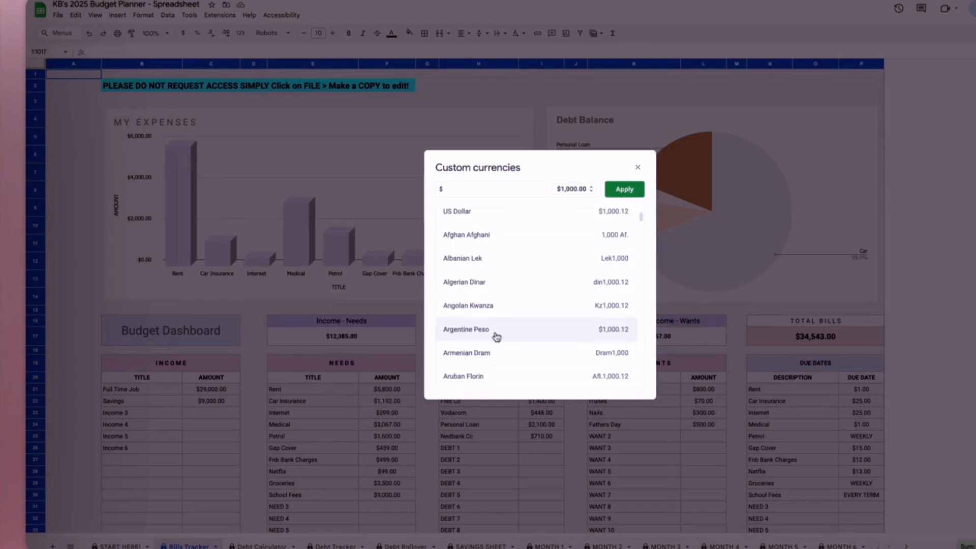
- Apply the Chinese Yuan custom currency to the entire sheet and clear the whole-sheet selection
scroll(496, 337, down, 10)
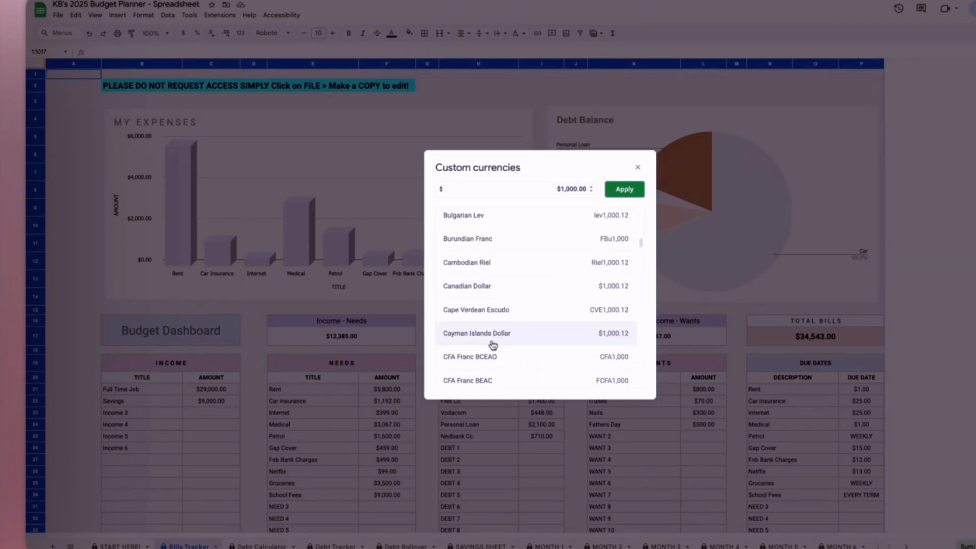
scroll(493, 341, down, 2)
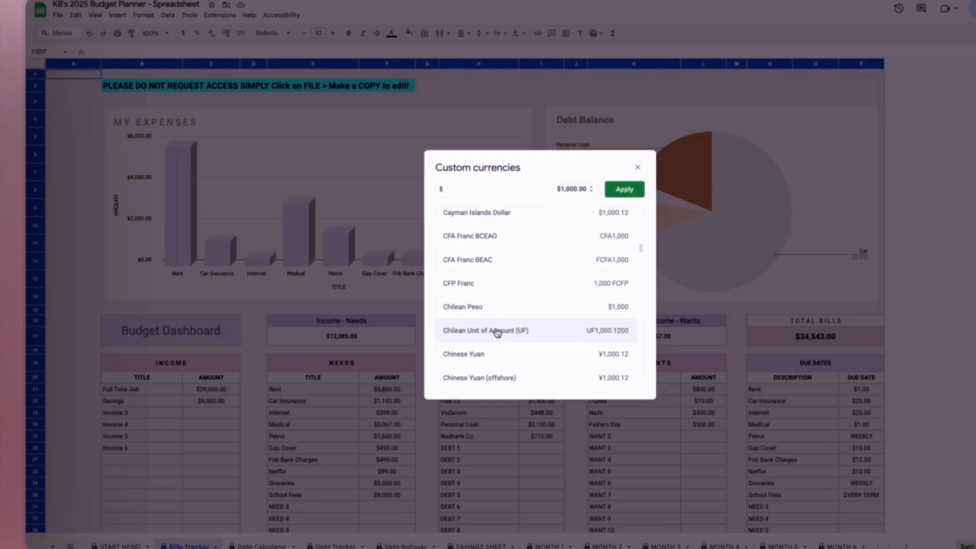
click(514, 359)
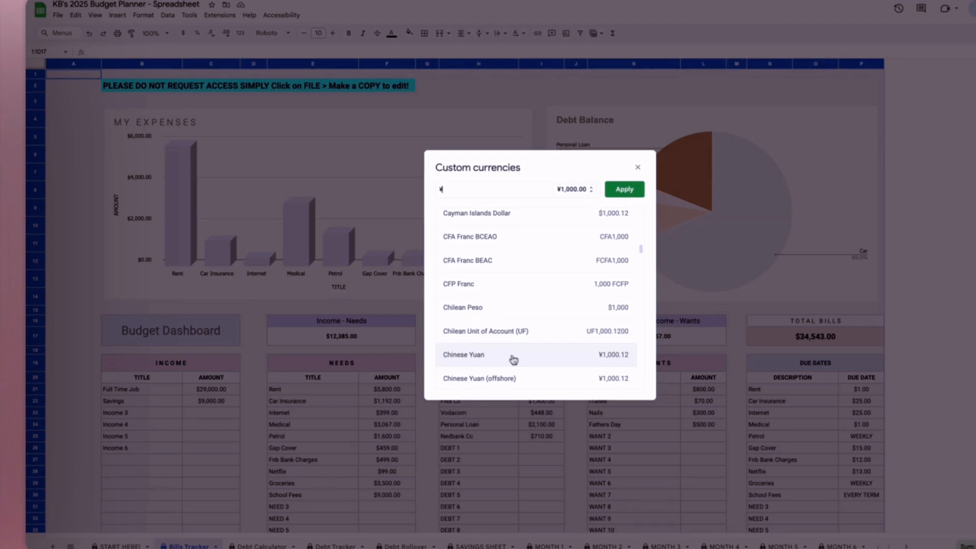
click(625, 196)
click(494, 430)
click(382, 389)
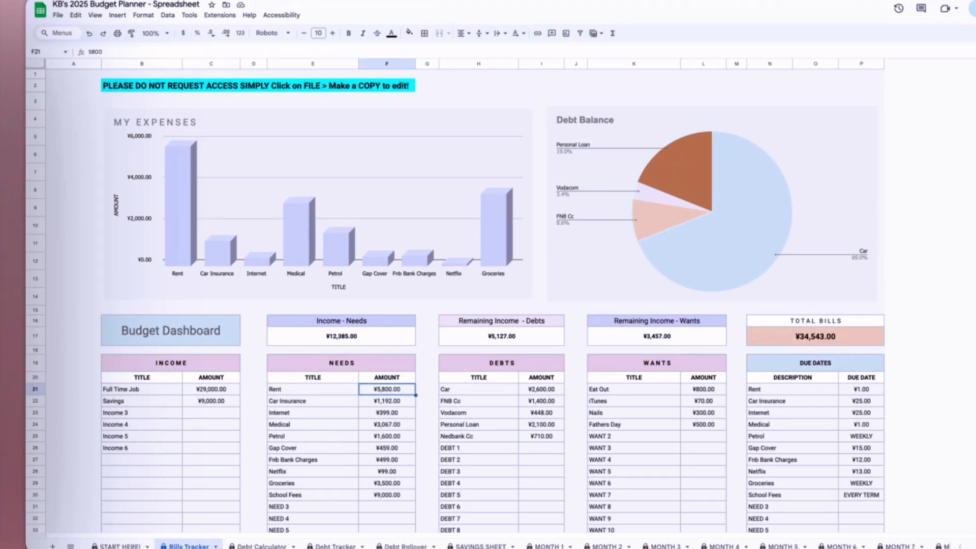
- Apply the New Zealand Dollar custom currency to the entire Bills Tracker sheet, and select the Rent amount under NEEDS
click(34, 65)
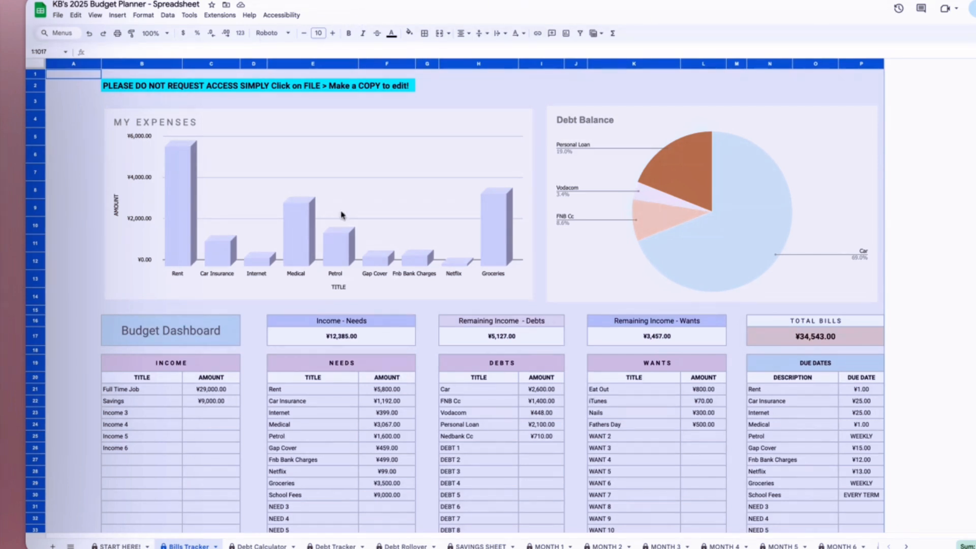
click(76, 136)
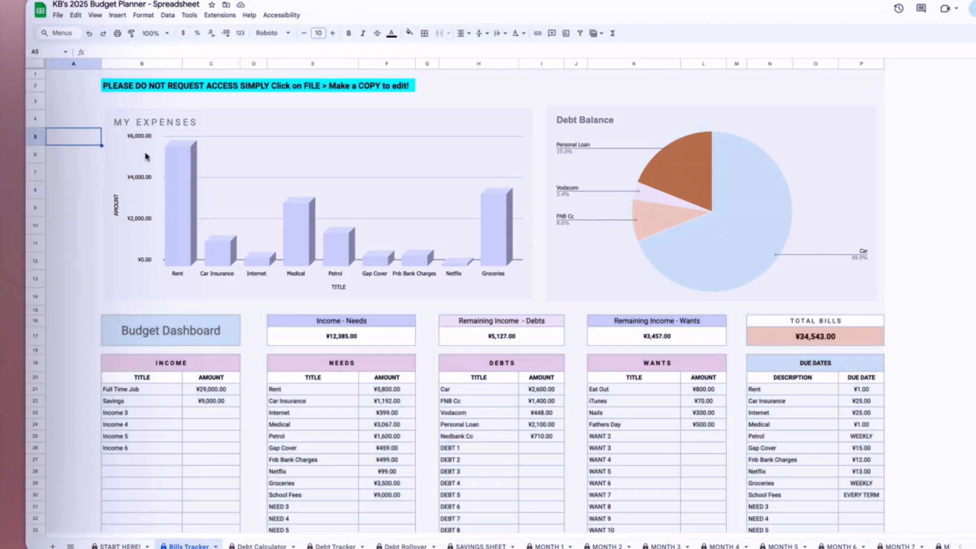
click(36, 64)
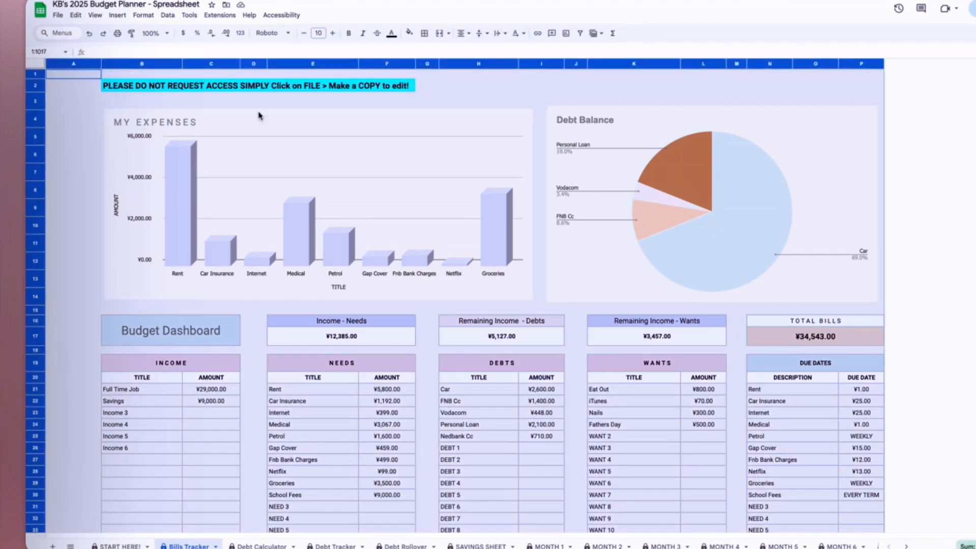
click(144, 15)
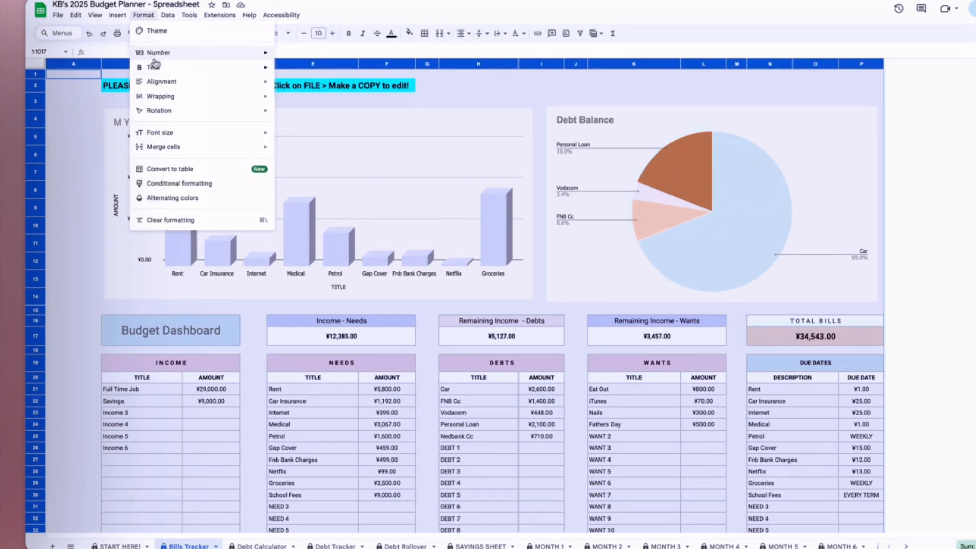
mouse_move(156, 57)
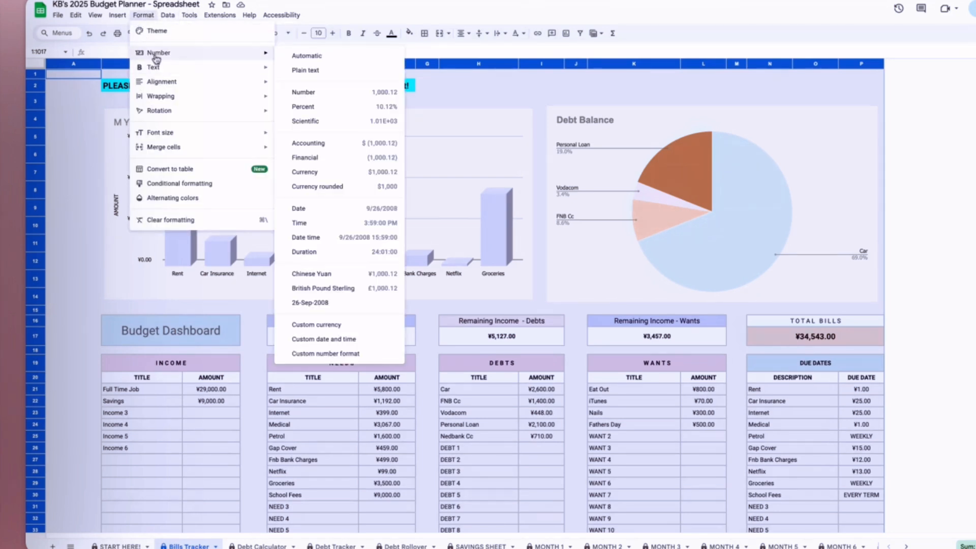
click(328, 325)
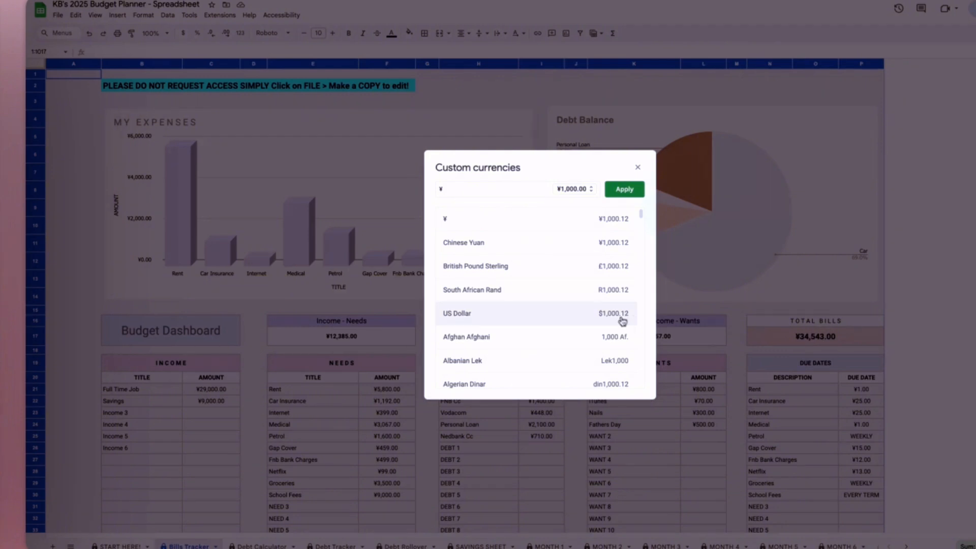
scroll(579, 335, down, 15)
scroll(583, 339, down, 20)
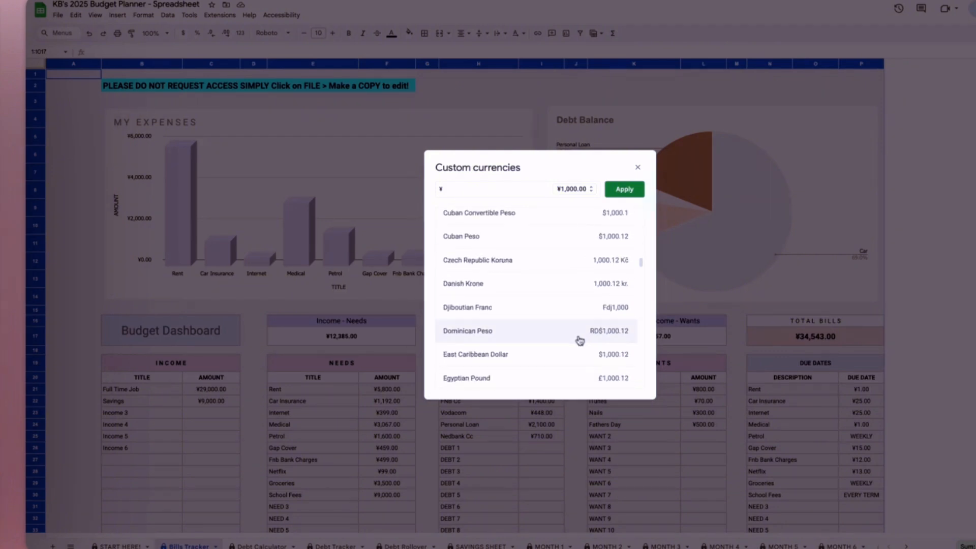
scroll(577, 343, down, 5)
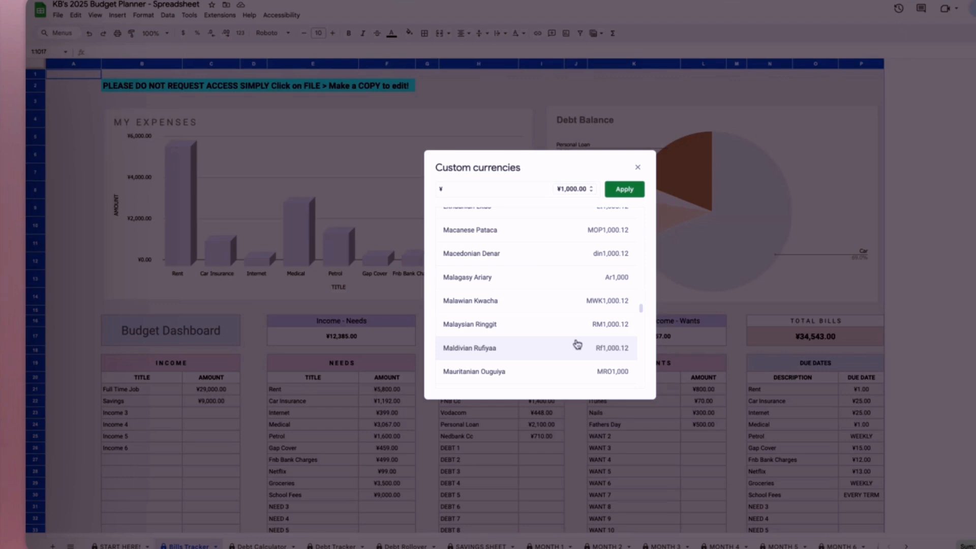
scroll(525, 341, down, 4)
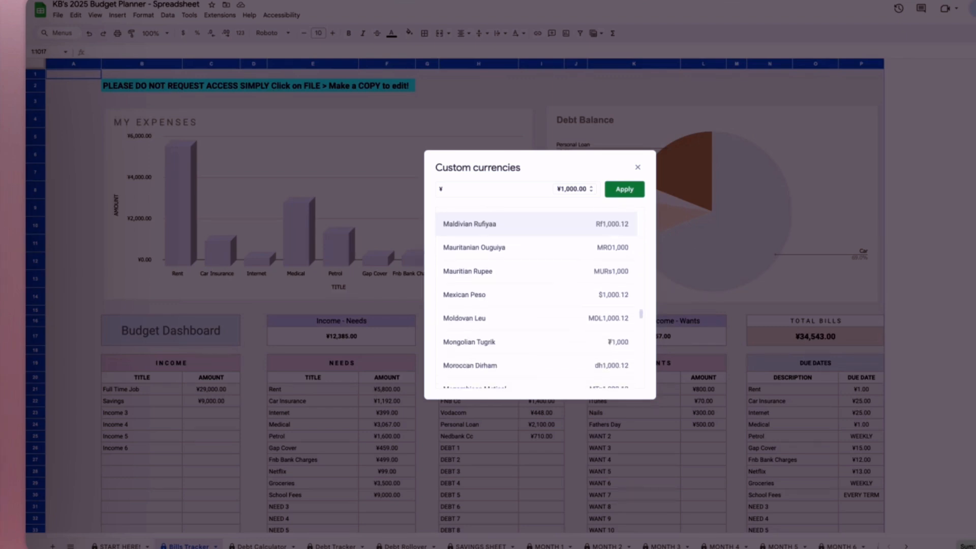
scroll(525, 336, down, 3)
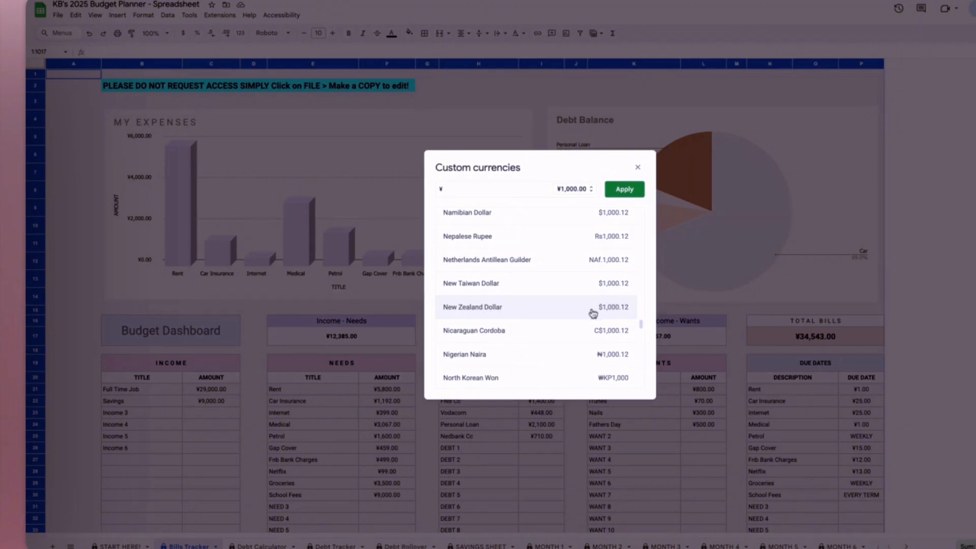
click(558, 316)
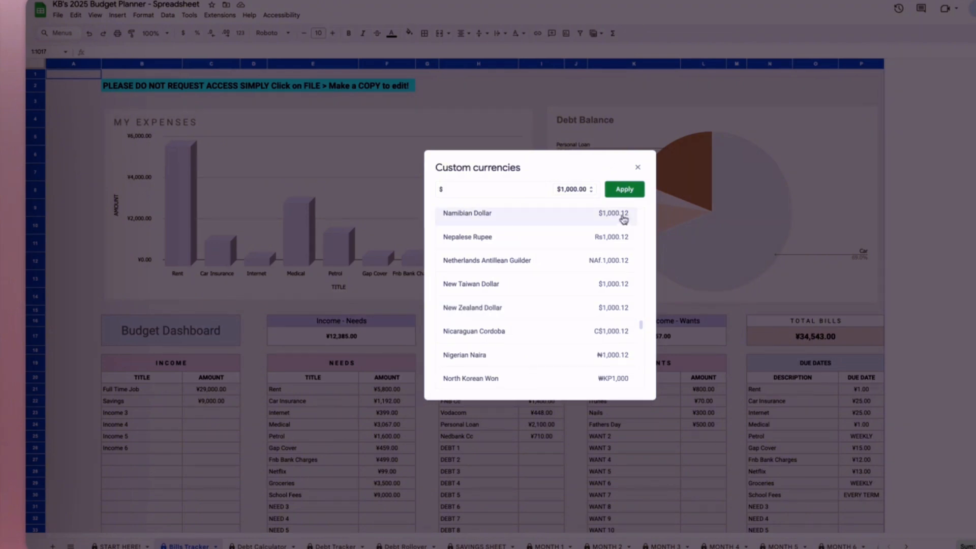
click(625, 190)
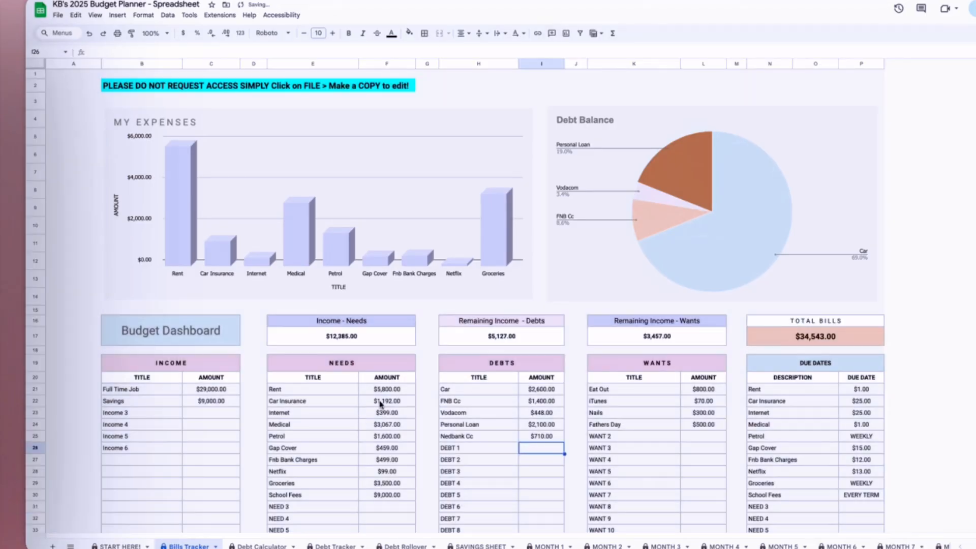
click(382, 391)
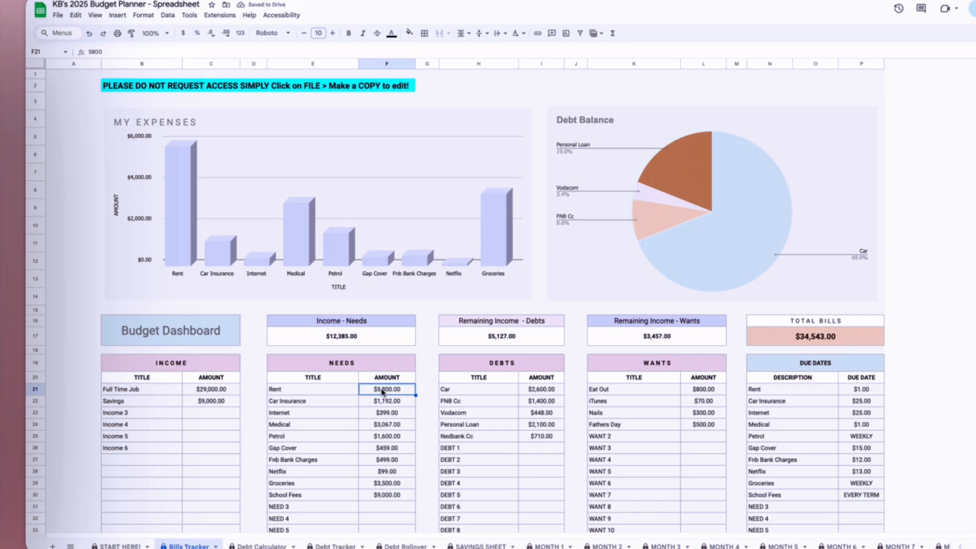
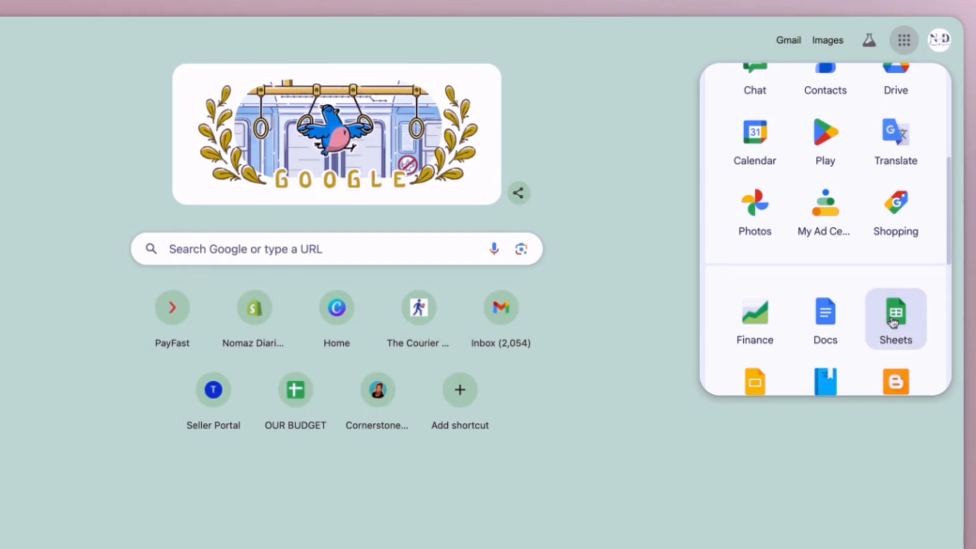
- Switch to Google Sheets, open the KB's 2025 Budget Planner spreadsheet and show its July budget dashboard
click(902, 338)
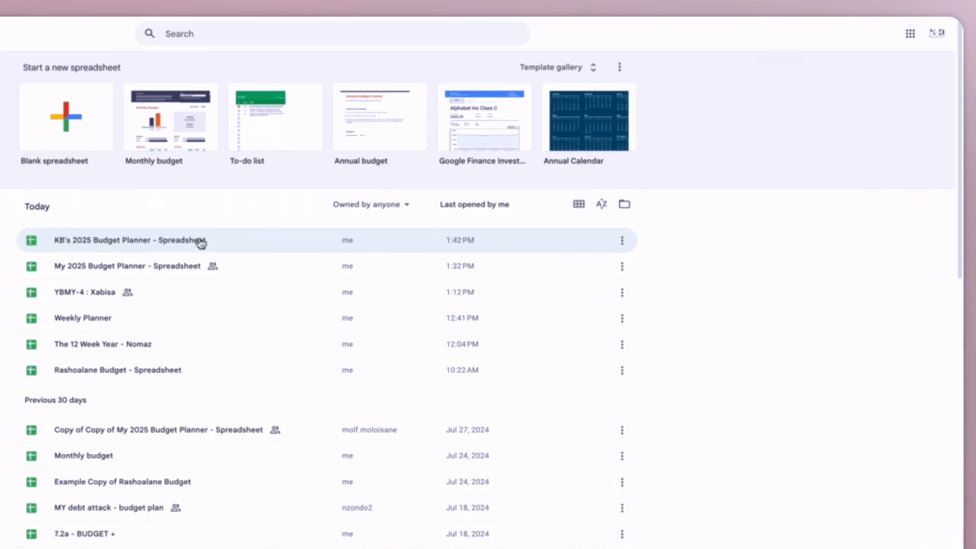
click(249, 243)
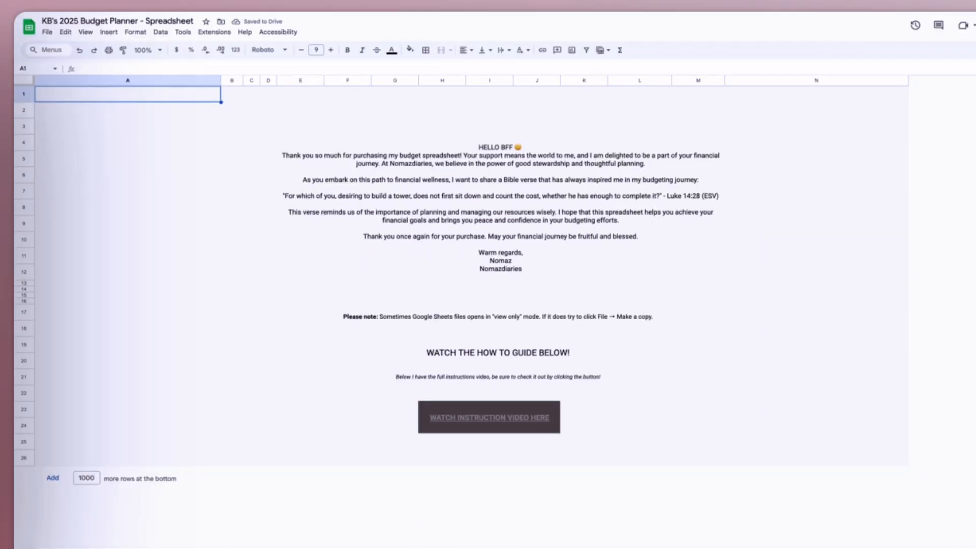
click(513, 548)
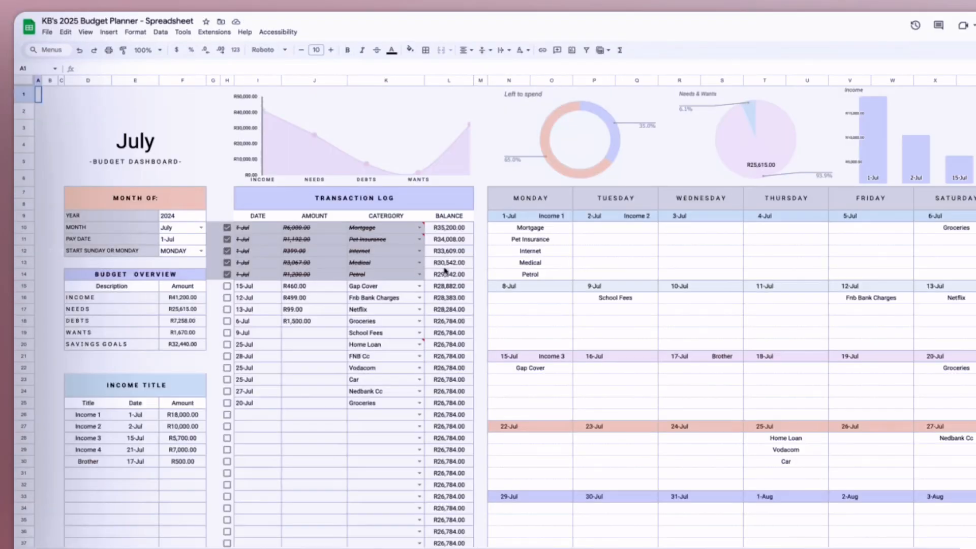
- Mark the Gap Cover, Fnb Bank Charges and Netflix entries as done in July's transaction log
click(227, 285)
click(227, 297)
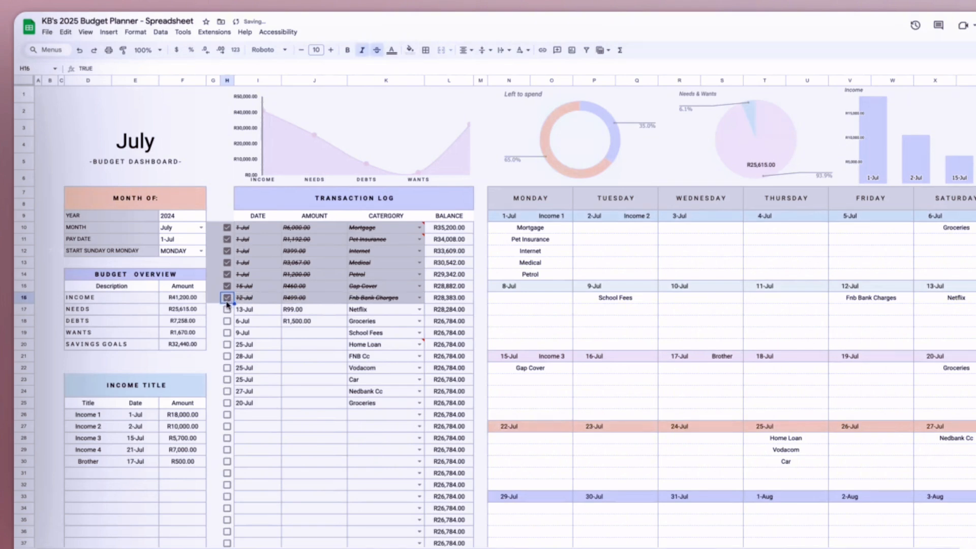
click(227, 309)
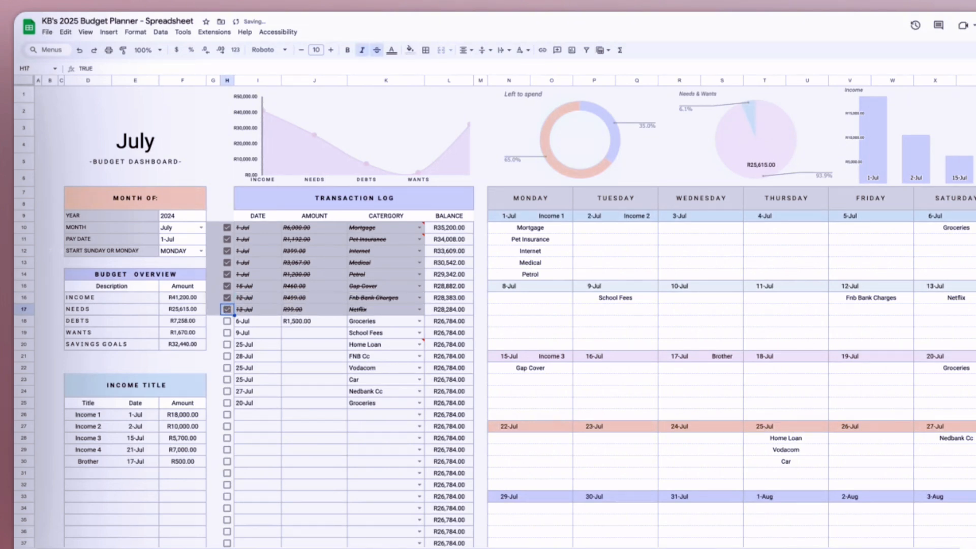
- Look over the Debt Reduction Tracker, and examine the WANTS and DEBTS amounts on the Bills Tracker sheet
click(559, 547)
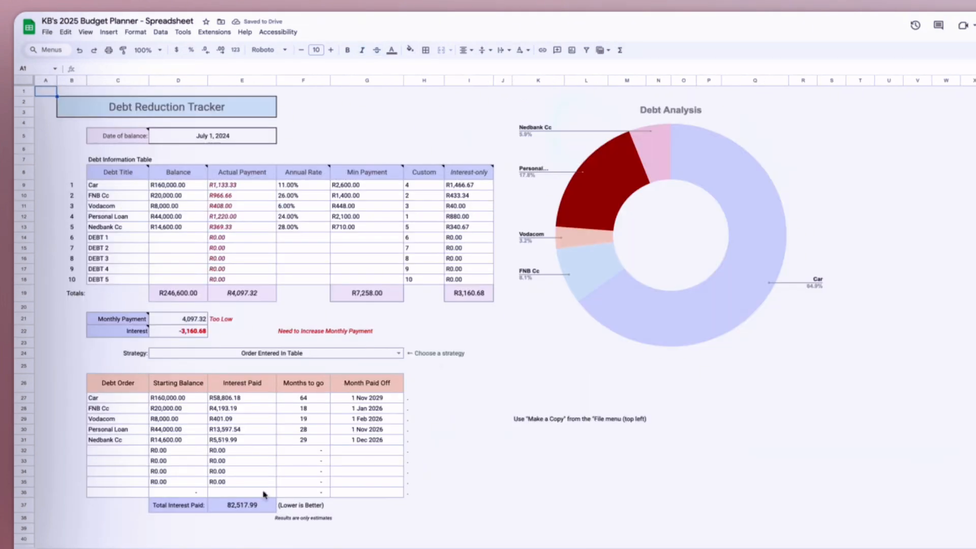
click(245, 548)
scroll(223, 440, down, 1)
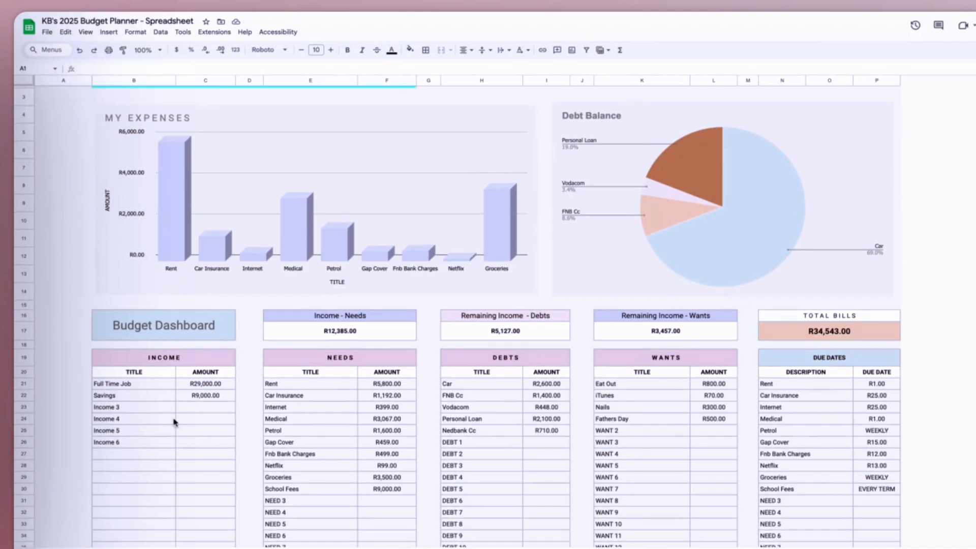
scroll(512, 433, down, 2)
click(719, 309)
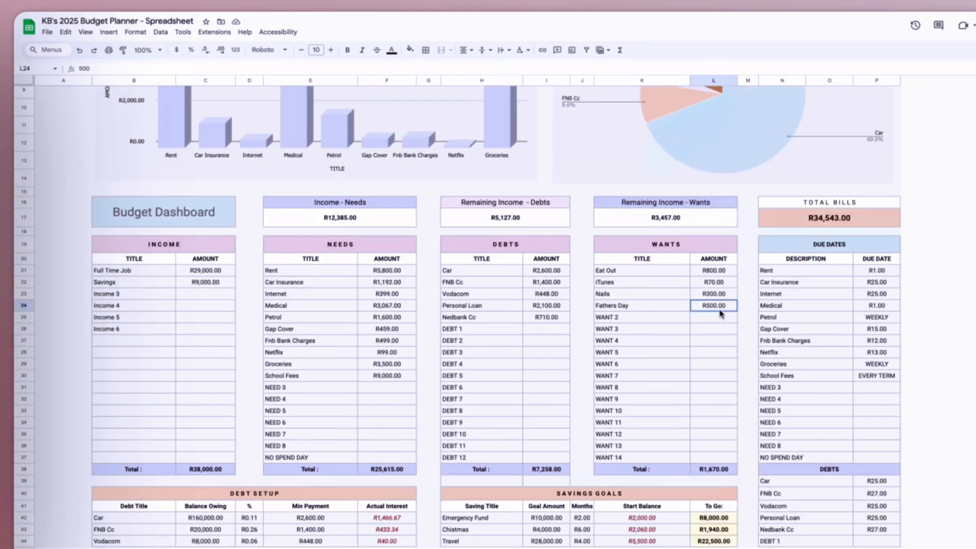
click(557, 303)
click(545, 318)
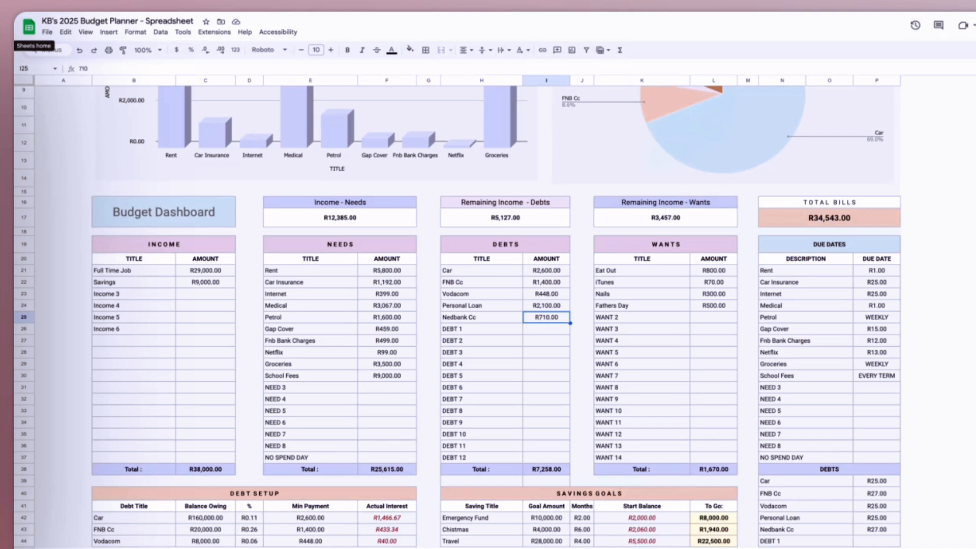
- Go back to the spreadsheet list, open the 12 Week Year file and look through its quarterly reflection and goal sheets
click(28, 26)
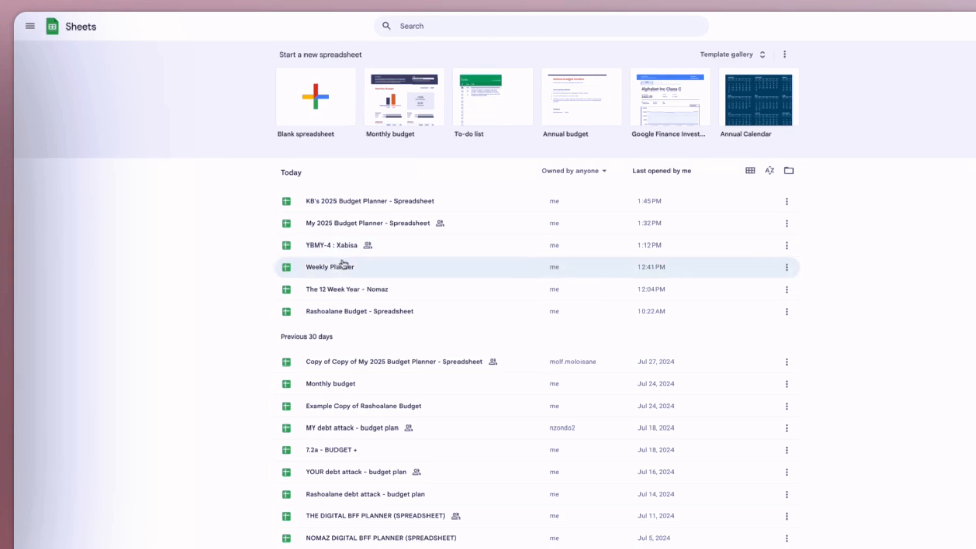
click(451, 293)
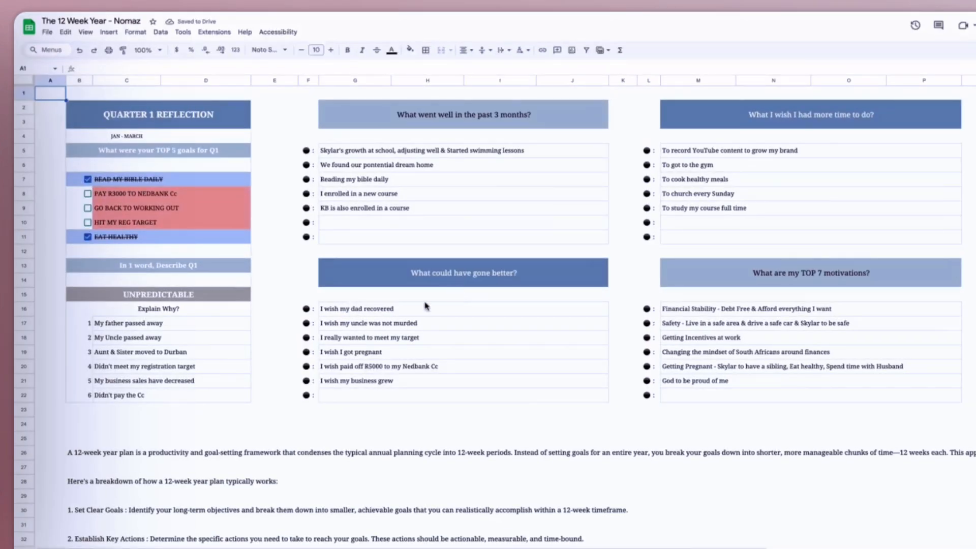
click(168, 547)
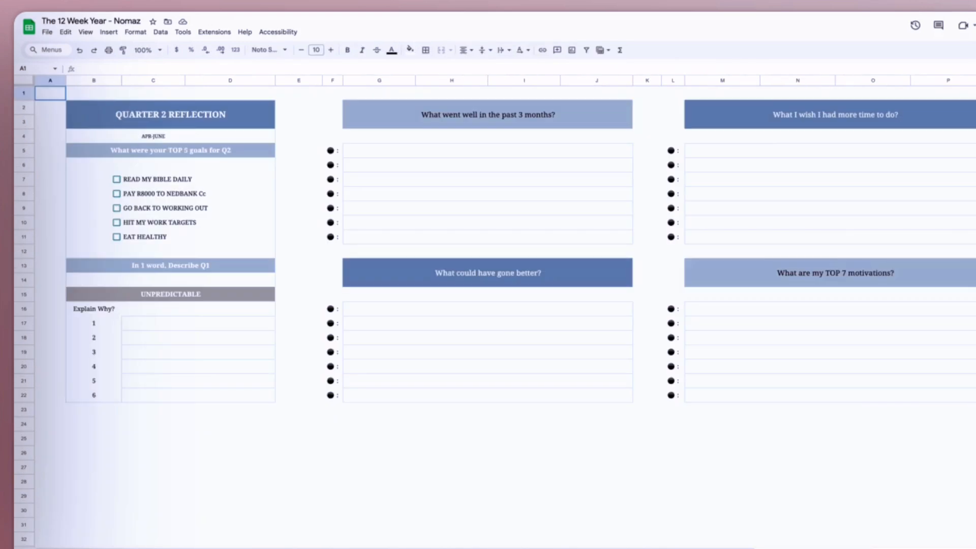
click(228, 548)
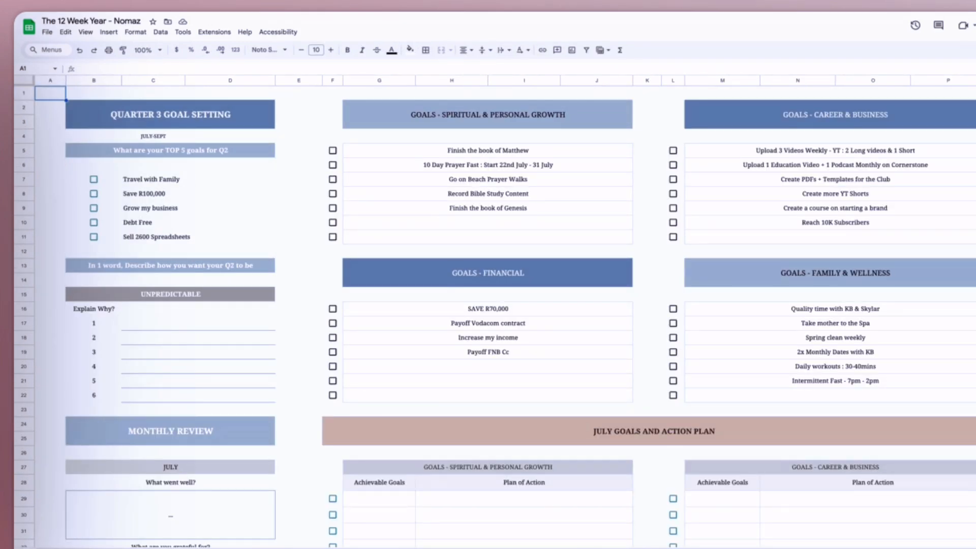
click(289, 548)
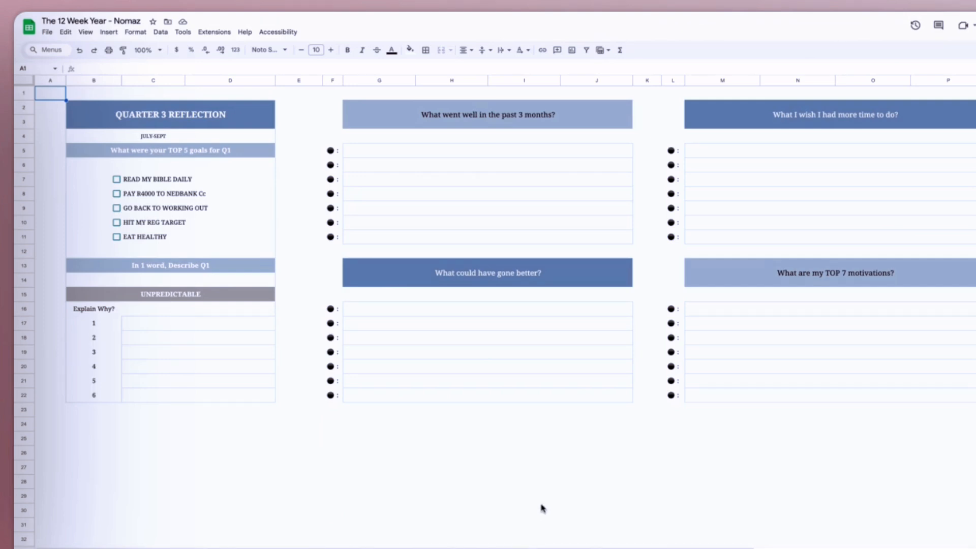
- Return to the spreadsheet list, reopen KB's 2025 Budget Planner and look over its Bills Tracker sheet
click(29, 29)
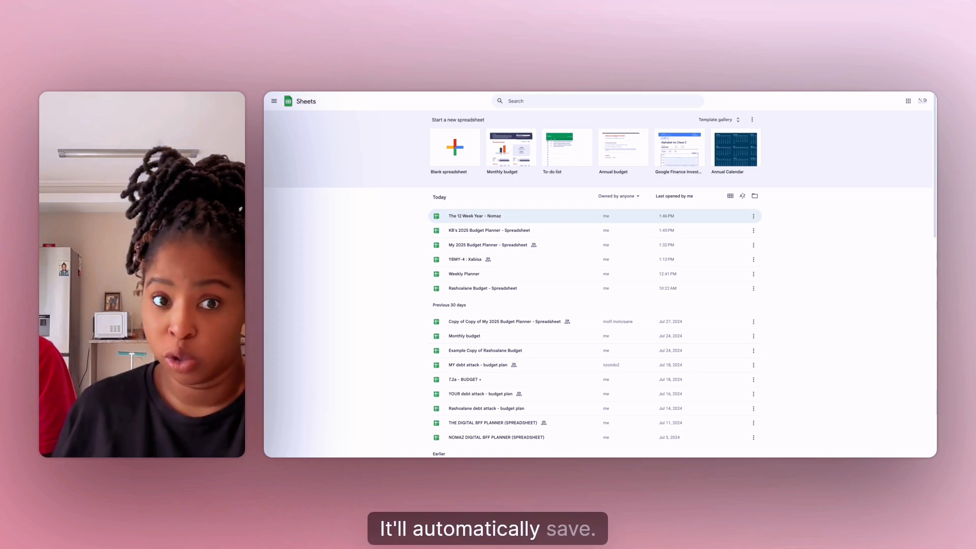
click(538, 231)
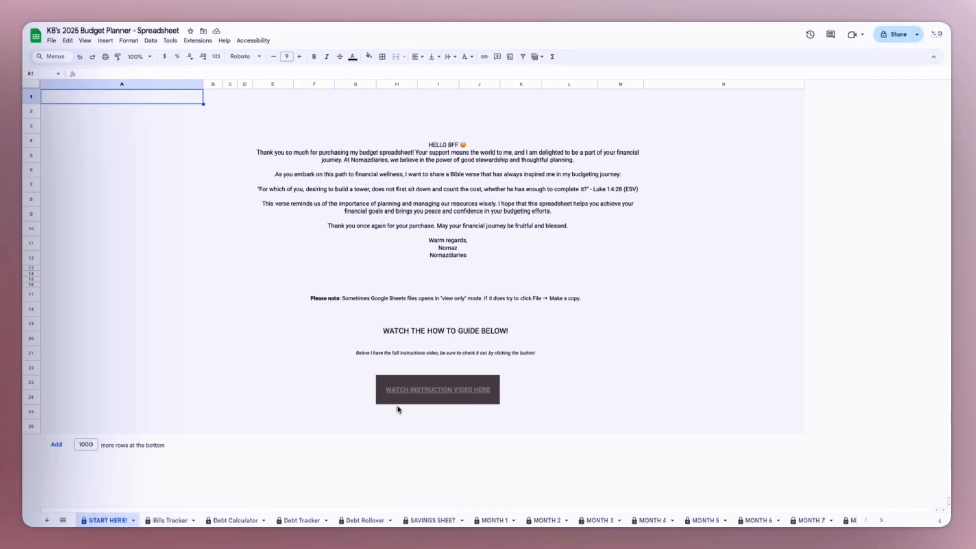
click(168, 521)
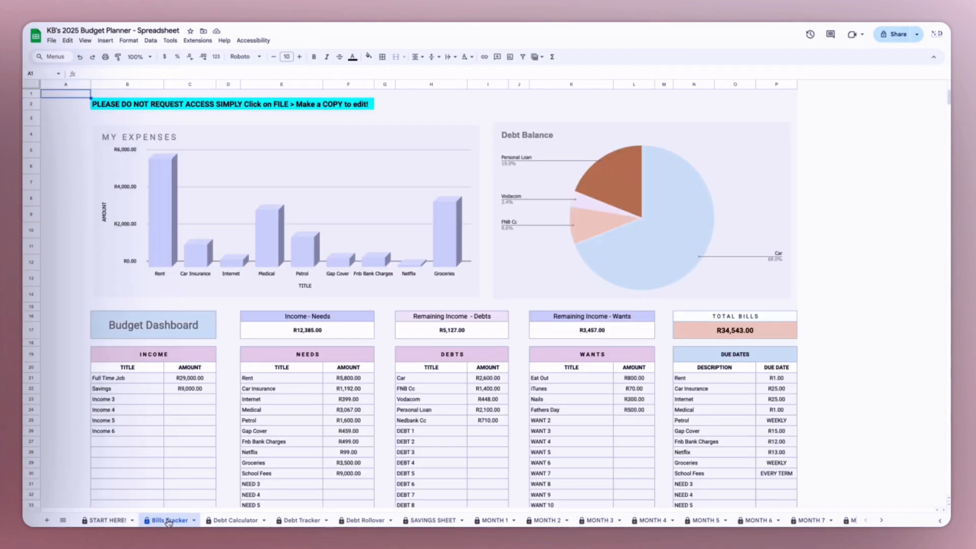
scroll(413, 346, down, 2)
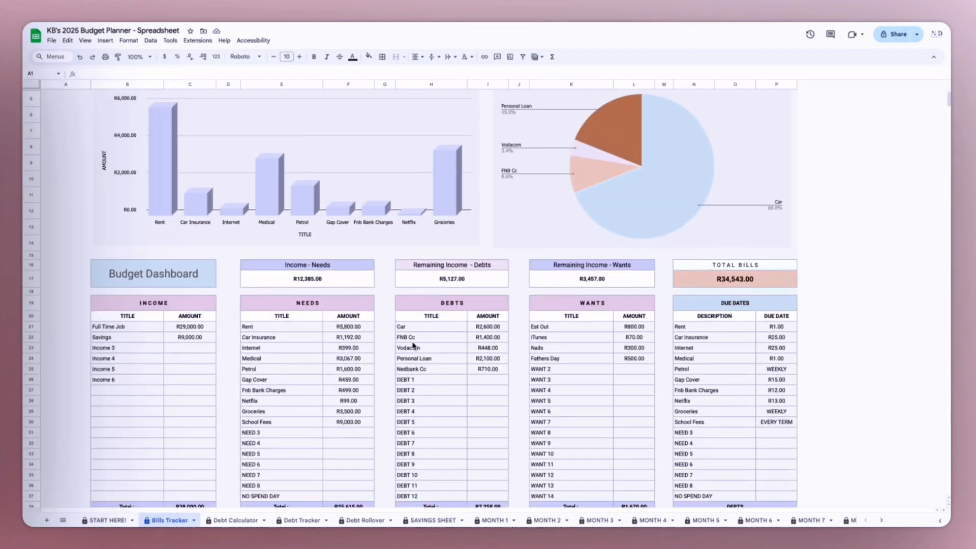
scroll(413, 345, down, 1)
scroll(413, 346, up, 3)
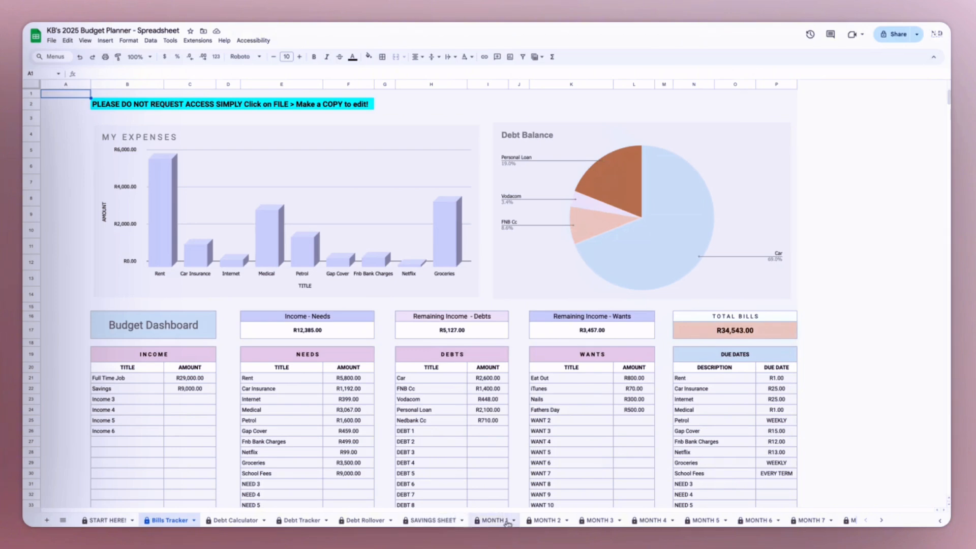
- Rename Income 3 in the INCOME table as Side Hustle and give it an amount of 4000
scroll(561, 366, down, 3)
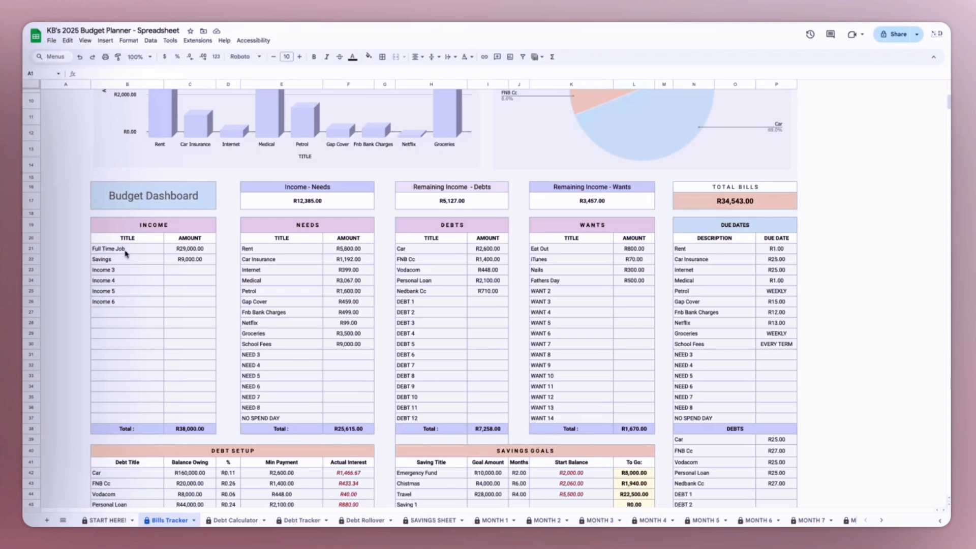
click(194, 253)
click(193, 264)
click(110, 270)
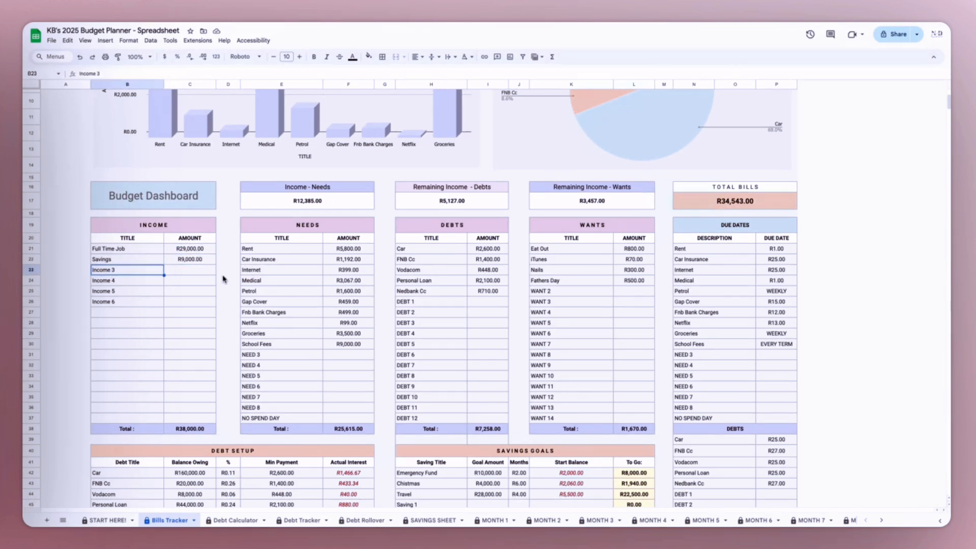
text(Side)
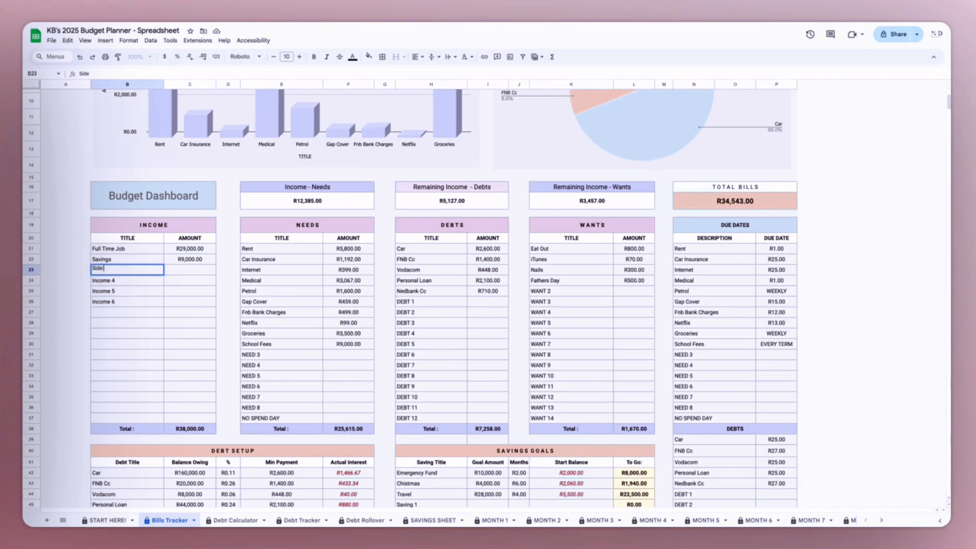
text( Hustle)
key(Tab)
text(400)
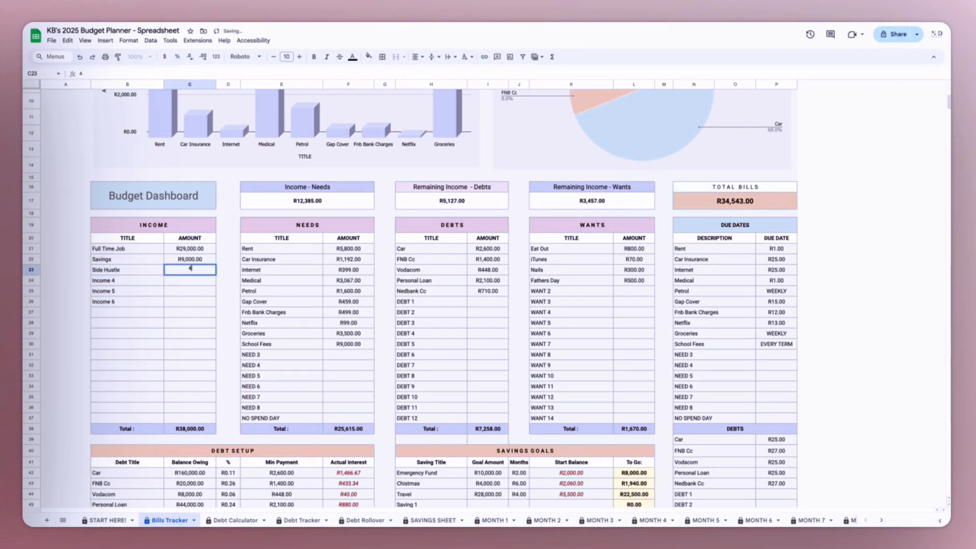
key(Return)
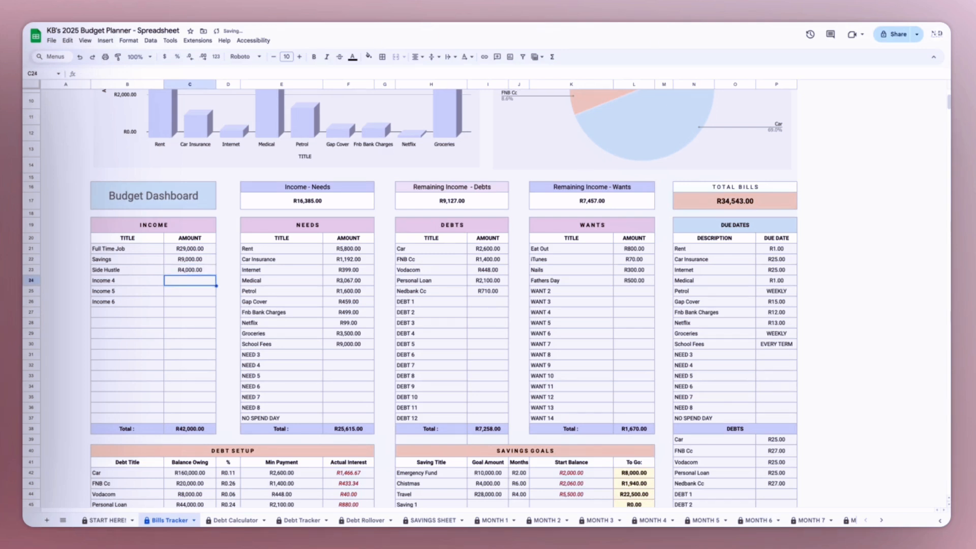
- Review the filled-in entries and amounts in the NEEDS, DEBTS and WANTS tables
click(328, 252)
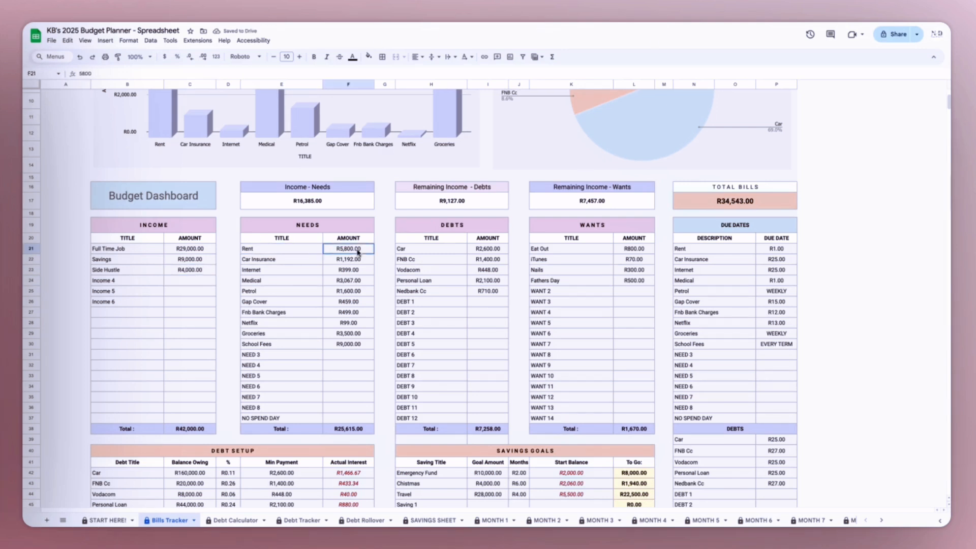
drag(358, 251, 358, 336)
drag(458, 260, 501, 289)
drag(588, 249, 632, 276)
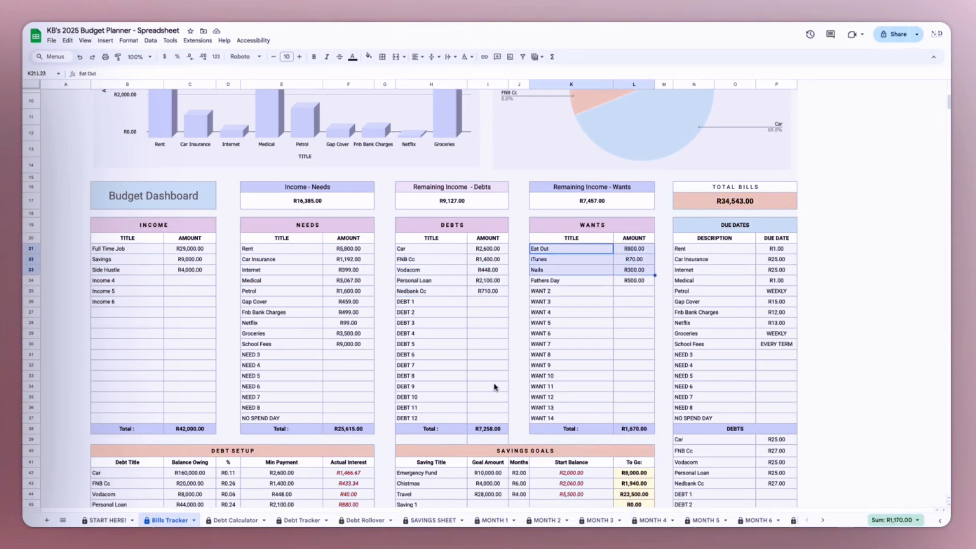
- Examine the debt titles and balances owing in the DEBT SETUP table, along with the ALL BILLS & EXPENSES list
scroll(493, 388, down, 5)
scroll(311, 368, up, 1)
click(138, 322)
drag(138, 321, 202, 375)
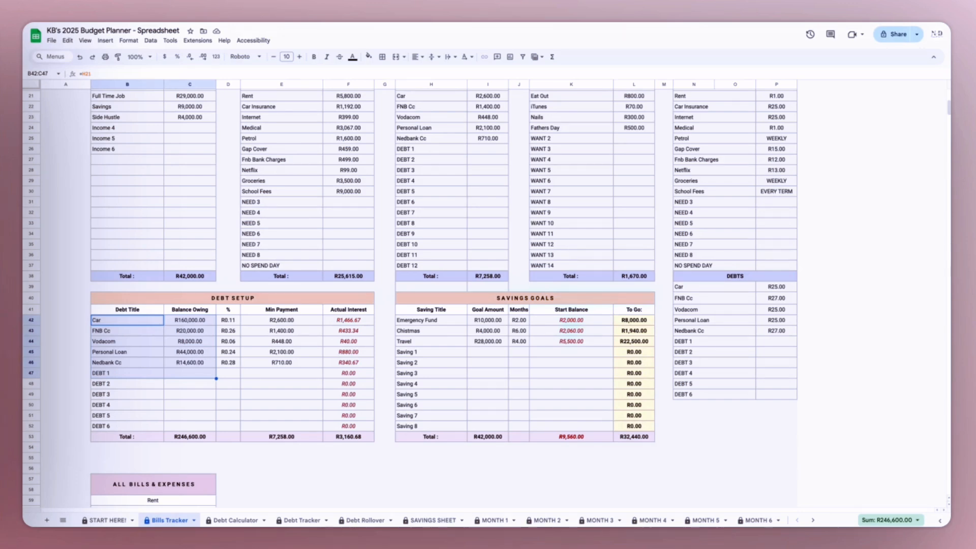
scroll(479, 344, up, 2)
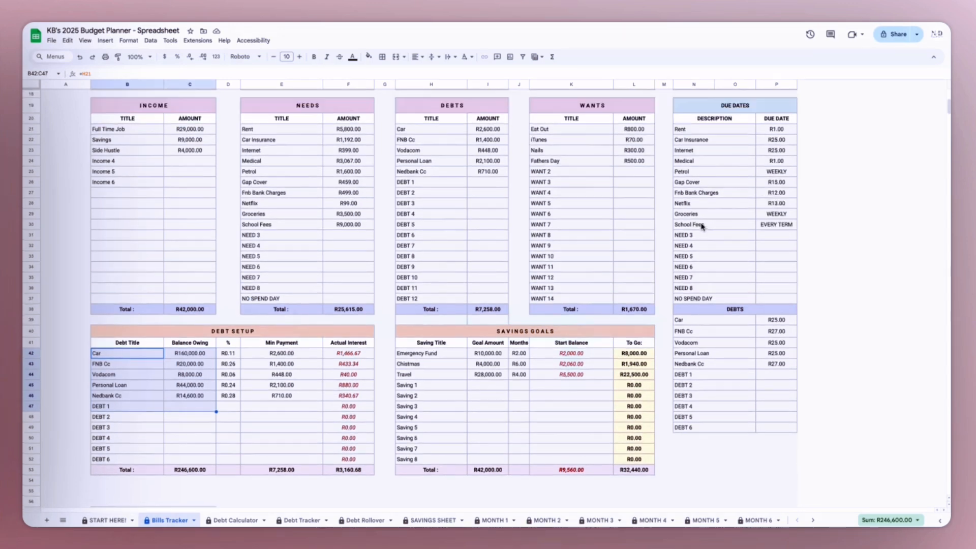
scroll(355, 384, down, 5)
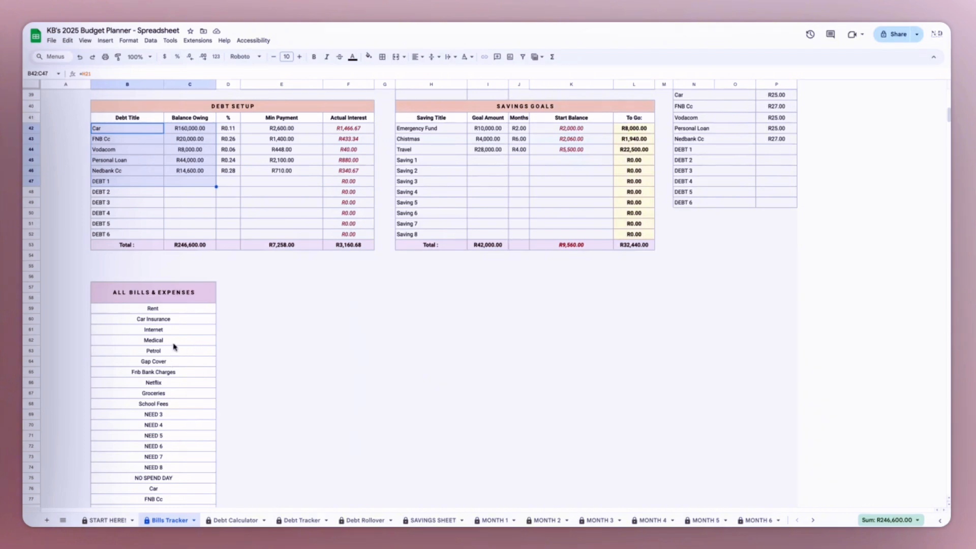
scroll(283, 420, up, 7)
scroll(174, 342, down, 10)
scroll(172, 277, down, 3)
scroll(172, 249, up, 15)
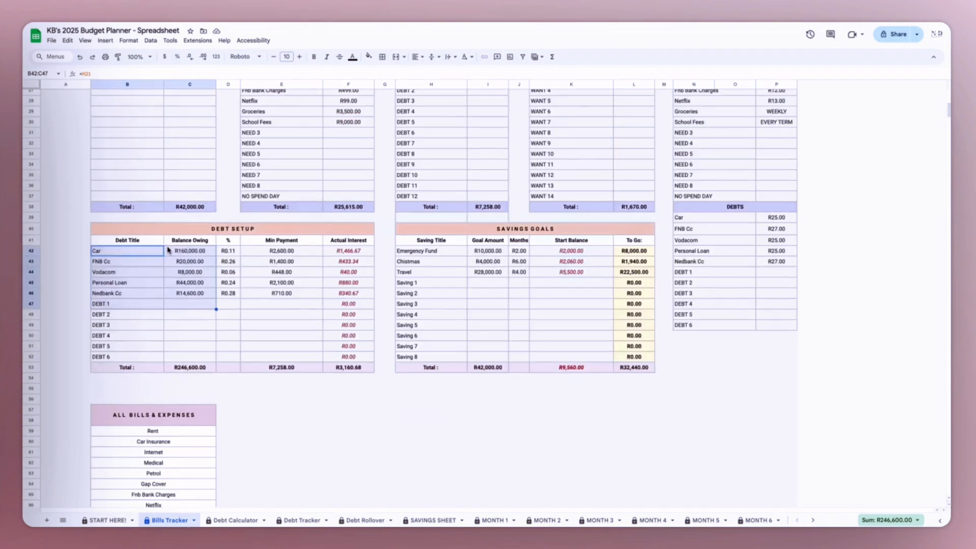
scroll(636, 338, down, 1)
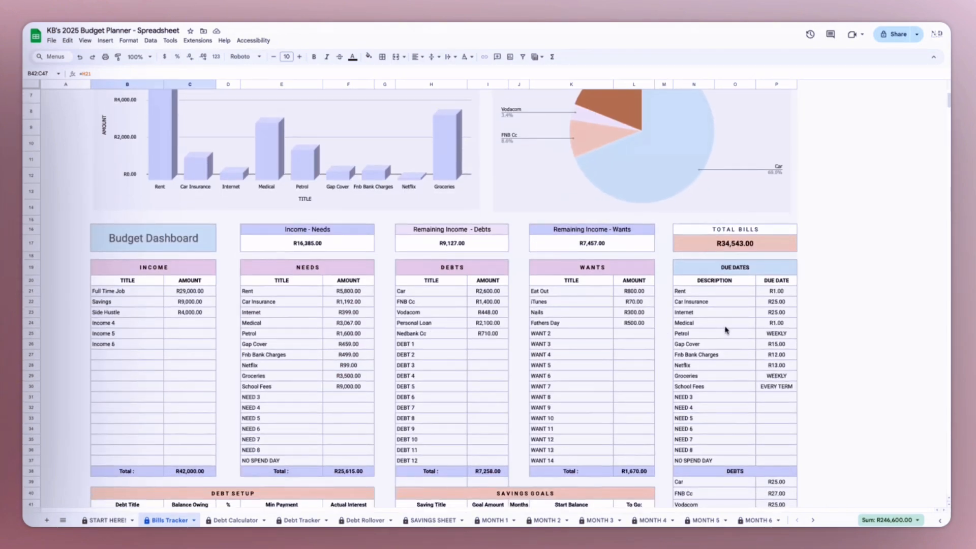
- Check the due dates for Rent and School Fees in the DUE DATES table and review the tables below it
scroll(725, 330, down, 5)
click(785, 217)
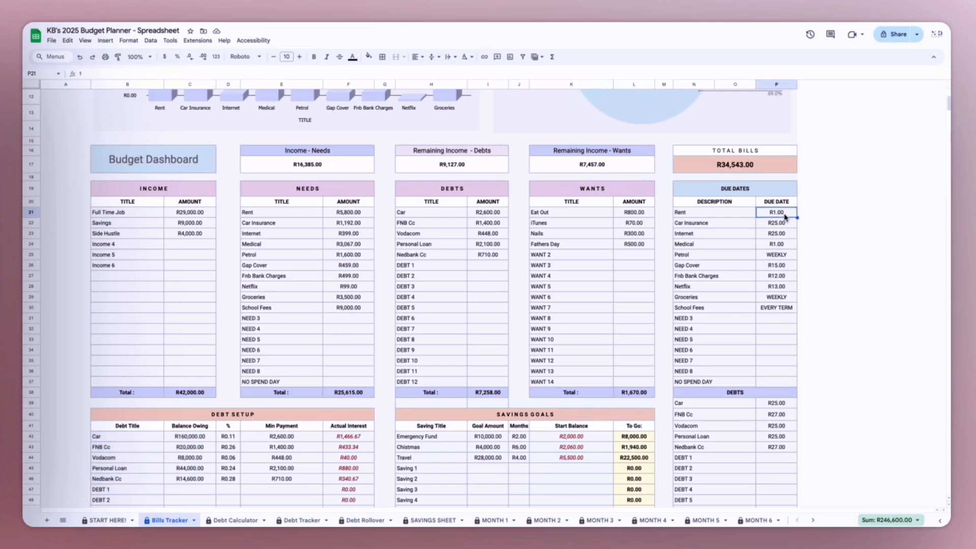
click(780, 308)
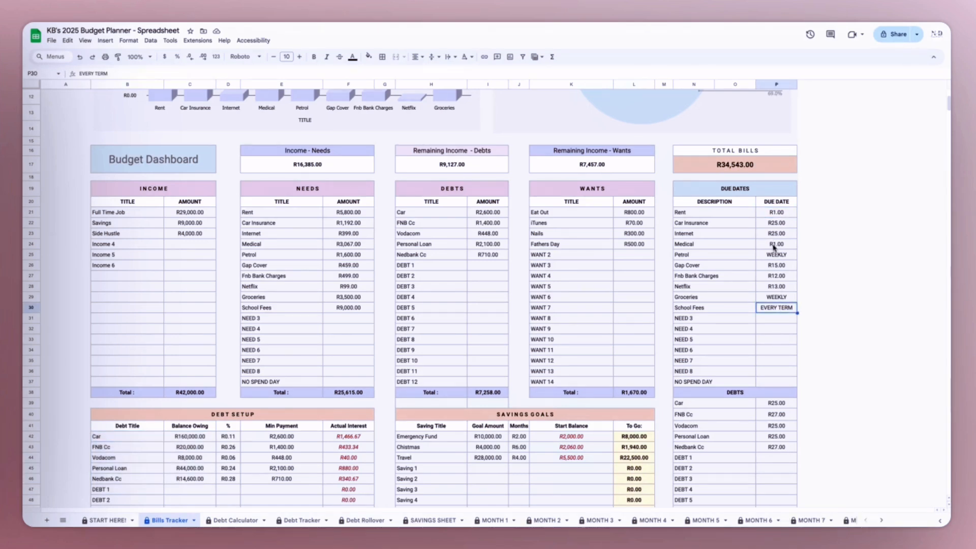
scroll(774, 248, down, 1)
scroll(320, 218, down, 4)
scroll(316, 218, up, 2)
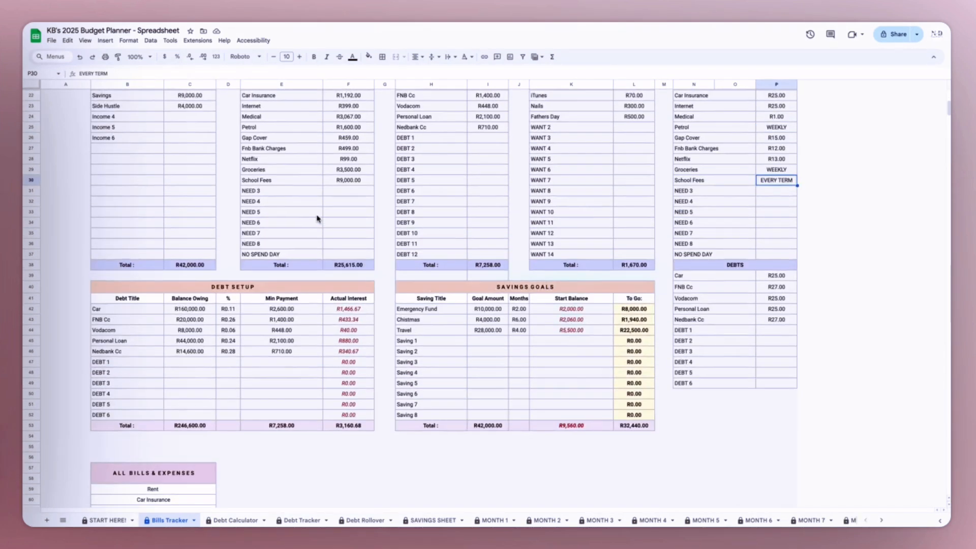
scroll(317, 219, up, 3)
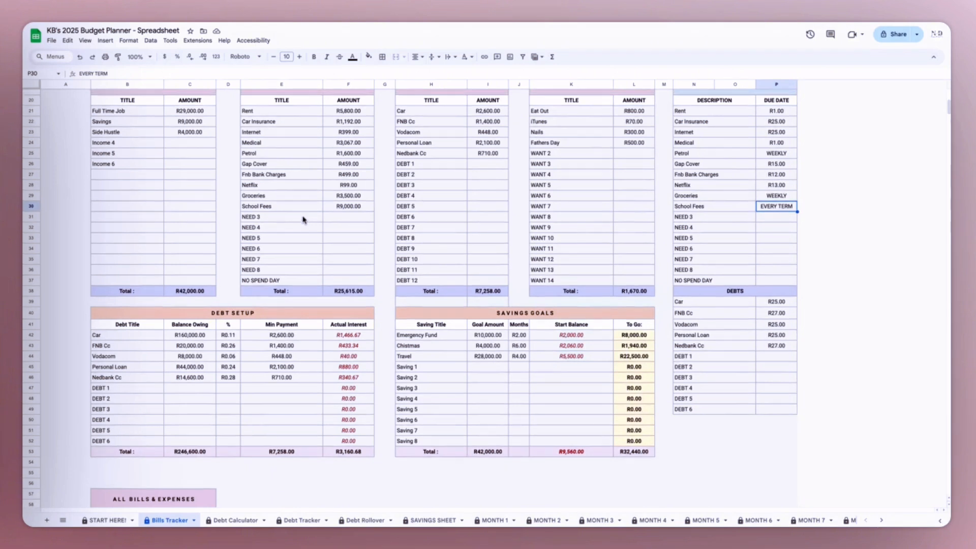
- Look over the NEEDS table's unused rows and browse the MONTH 1, MONTH 2 and MONTH 3 sheets
scroll(303, 219, up, 2)
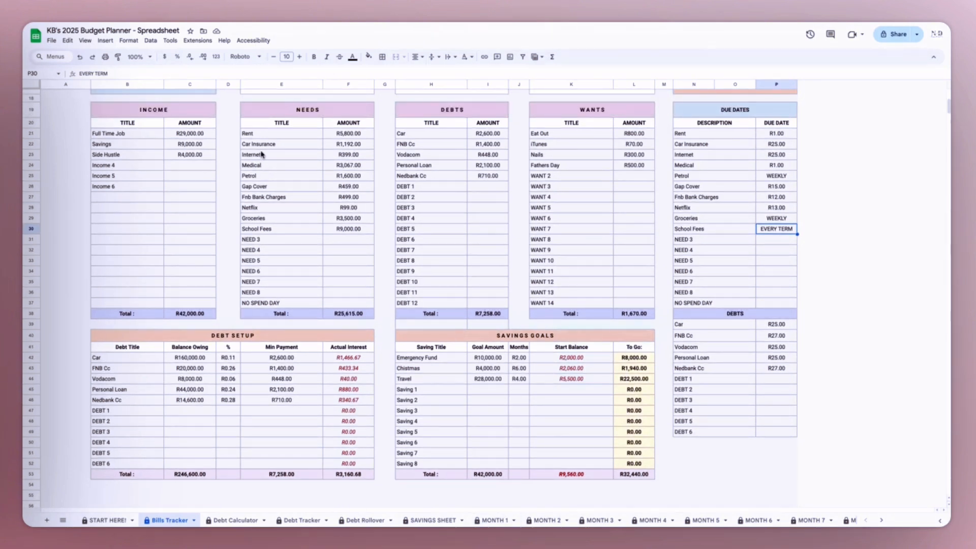
click(279, 239)
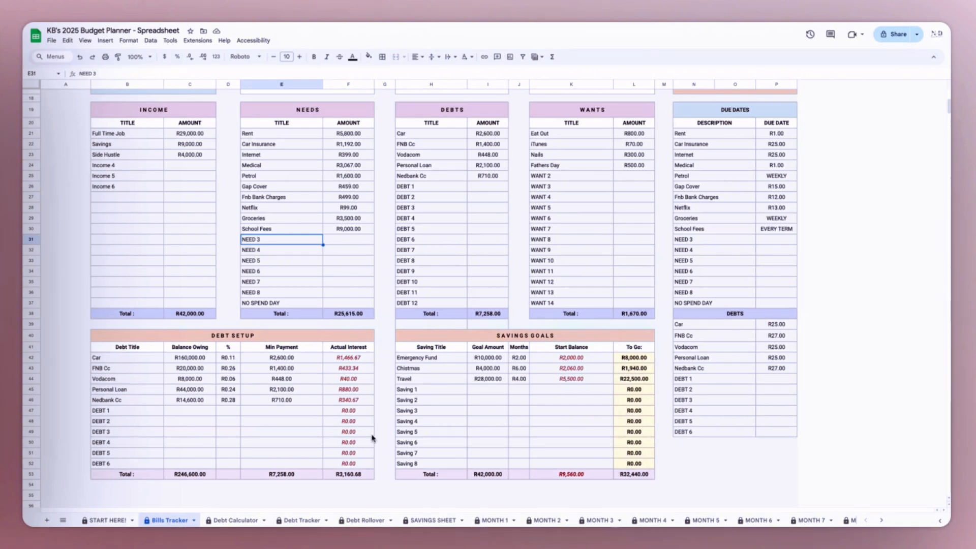
click(489, 521)
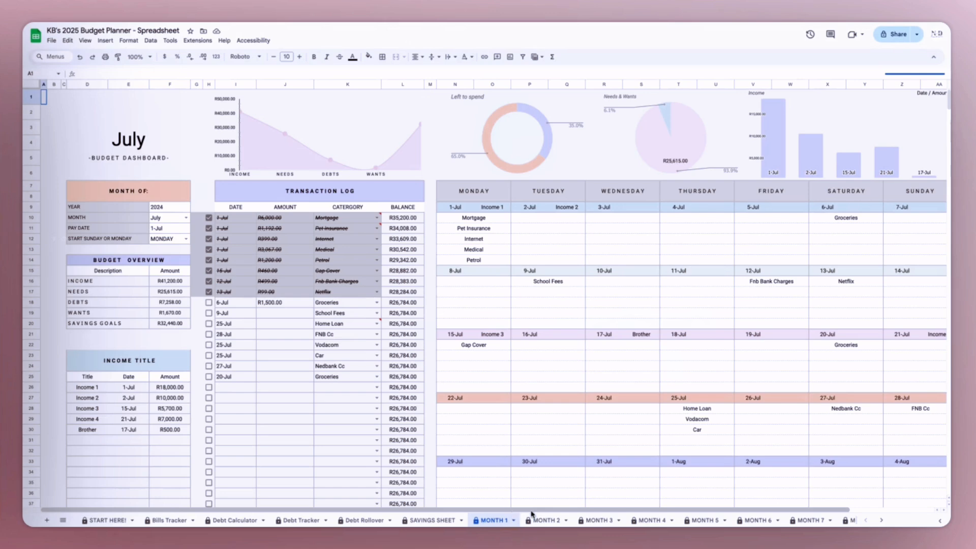
click(543, 522)
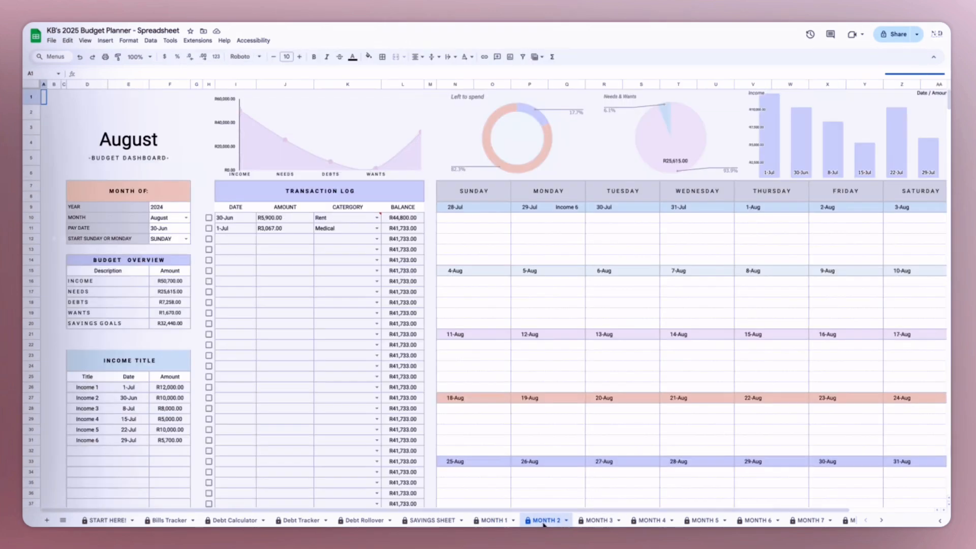
click(597, 521)
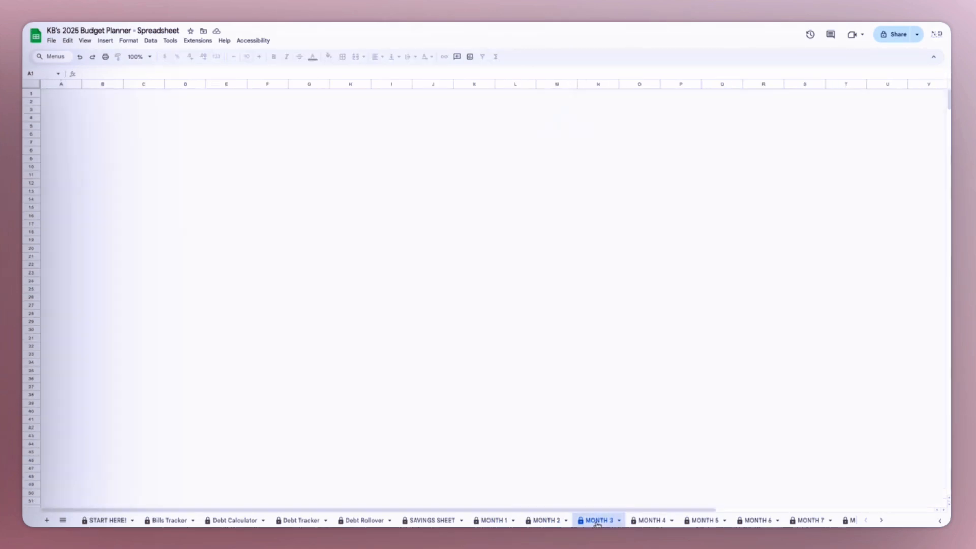
- On the MONTH 2 sheet, set the calendar to start on MONDAY and clear the two existing Transaction Log entries
click(542, 521)
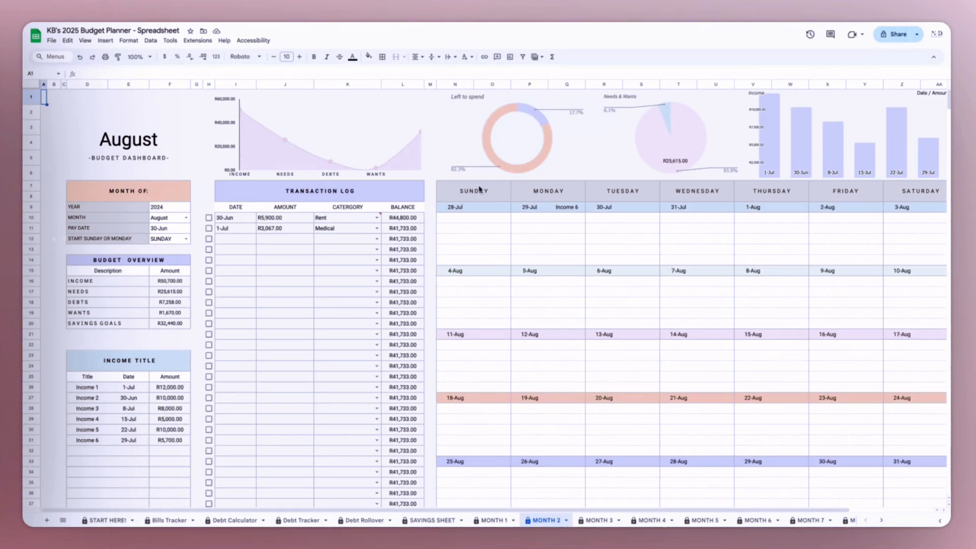
click(188, 239)
click(171, 261)
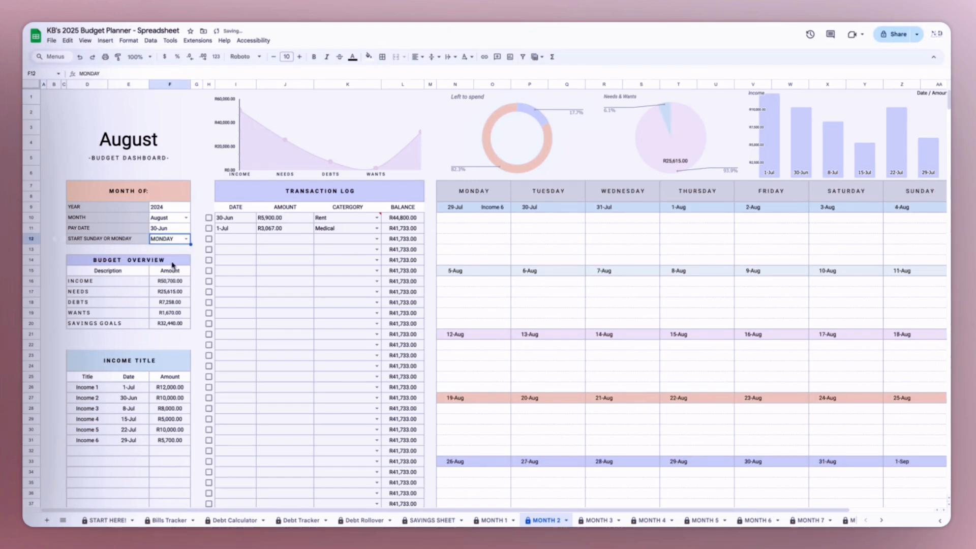
click(491, 198)
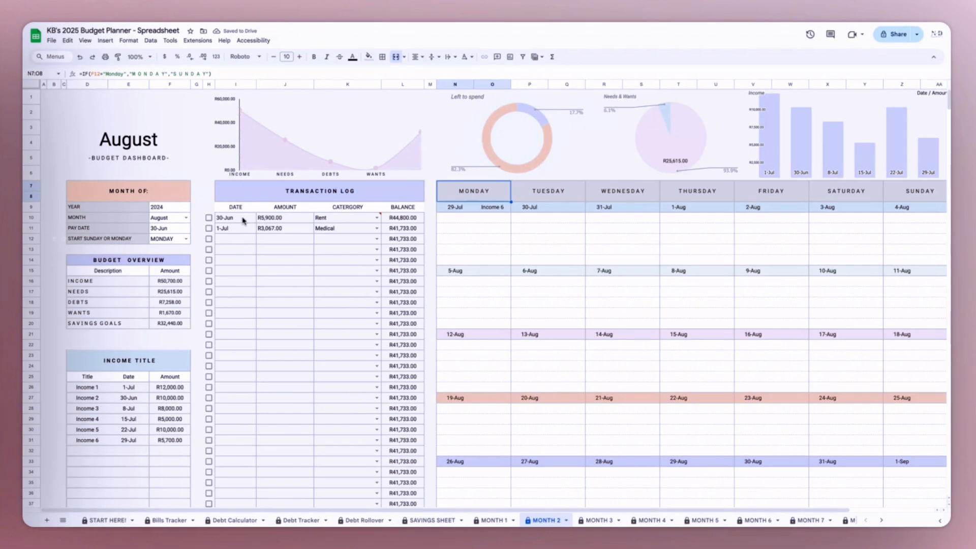
drag(236, 222, 332, 231)
key(Delete)
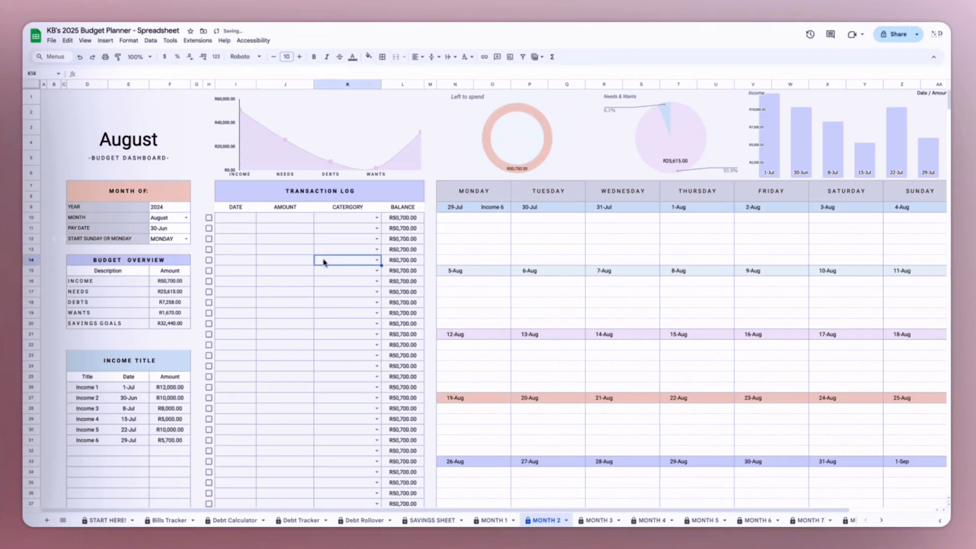
- Log a Rent transaction of 4500 dated 4 August 2024 in the first row of the Transaction Log
click(236, 222)
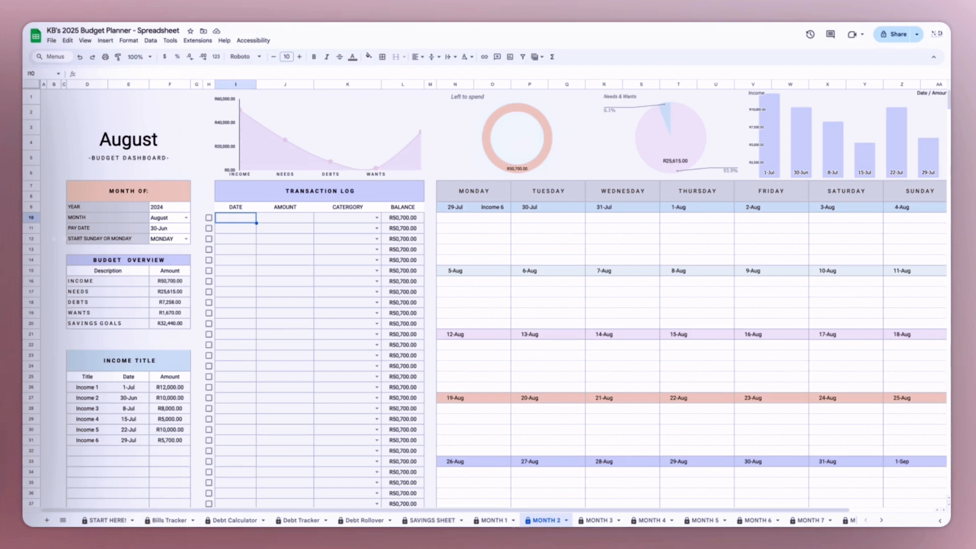
key(Return)
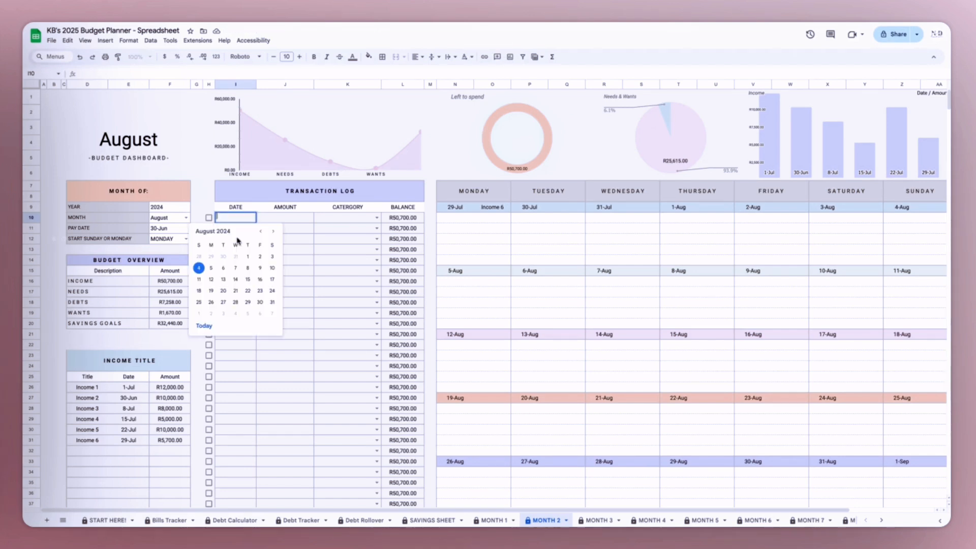
click(199, 268)
click(290, 220)
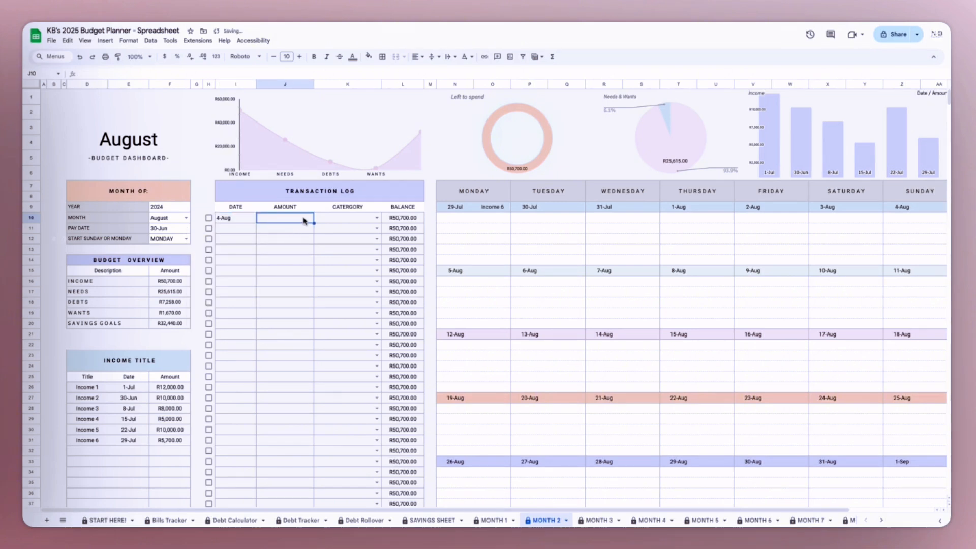
click(377, 217)
click(337, 229)
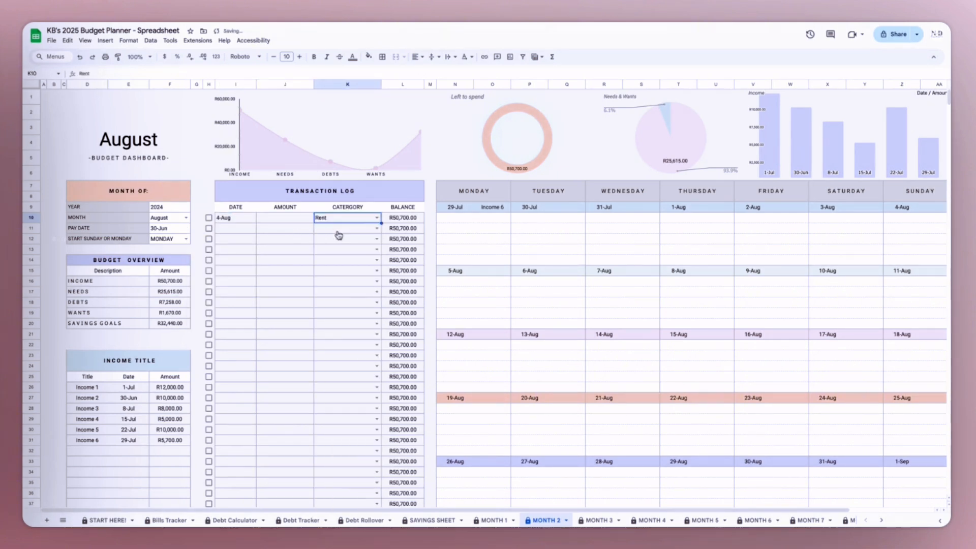
click(300, 222)
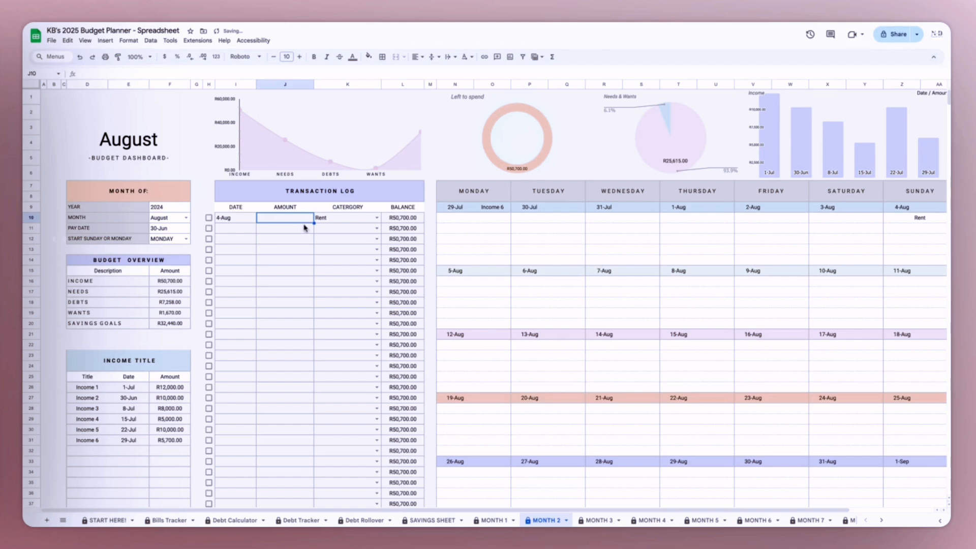
text(4)
text(50)
key(Return)
- Start a second Transaction Log entry dated 4 August 2024 with an amount of 230
click(238, 229)
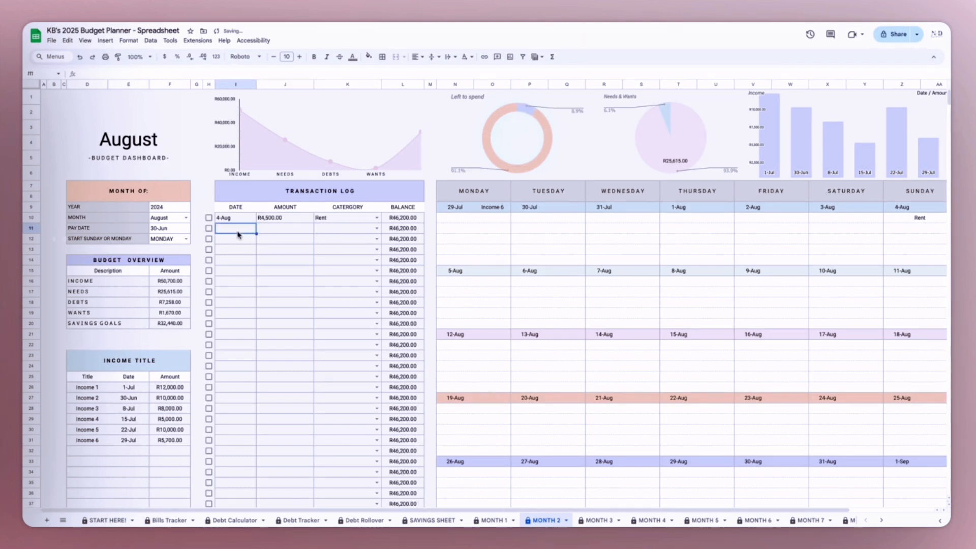
double_click(237, 230)
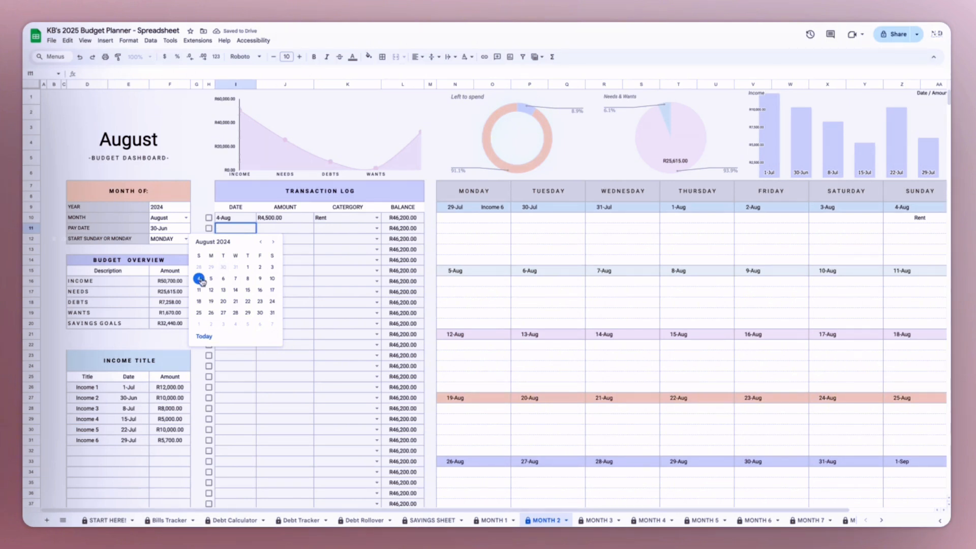
click(199, 279)
click(287, 228)
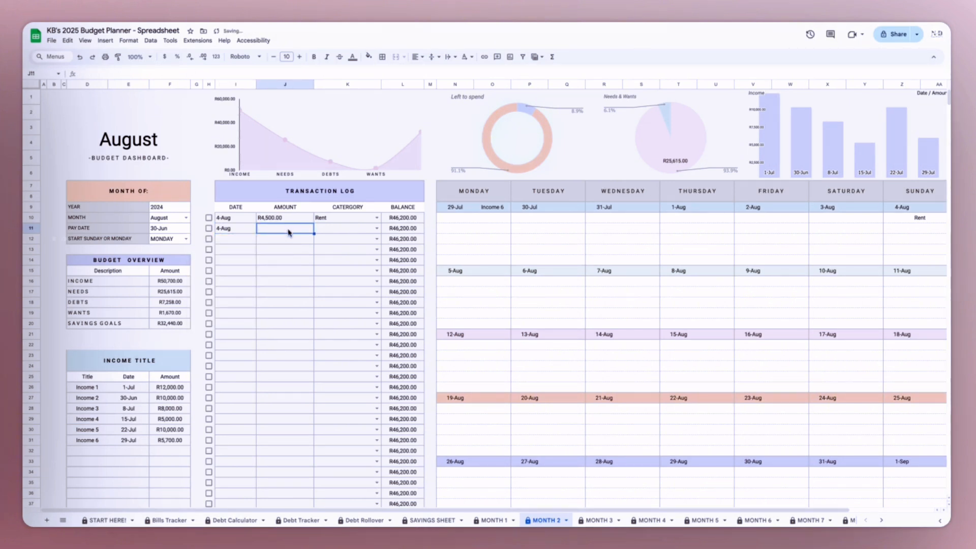
text(2)
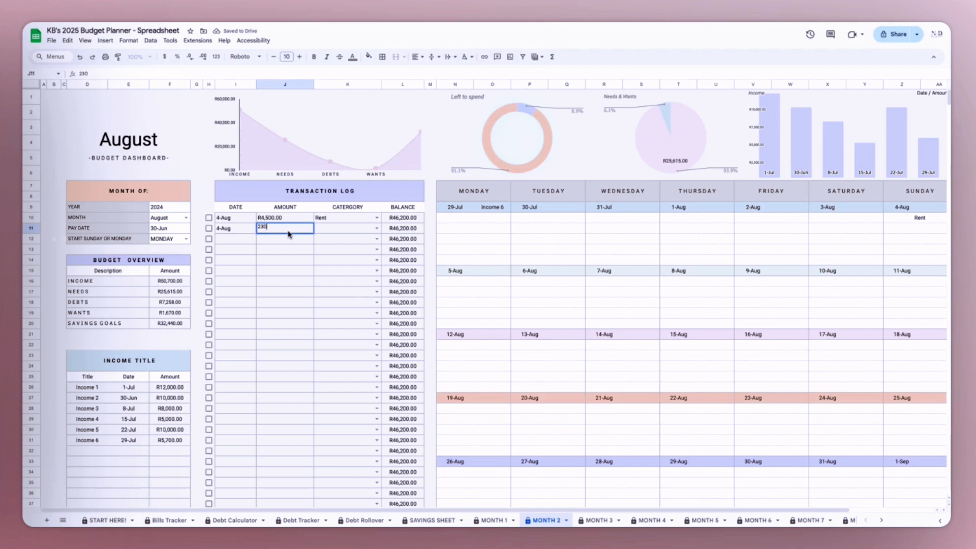
text(30)
key(Tab)
- Browse the available category options for the second Transaction Log entry without choosing one
click(376, 228)
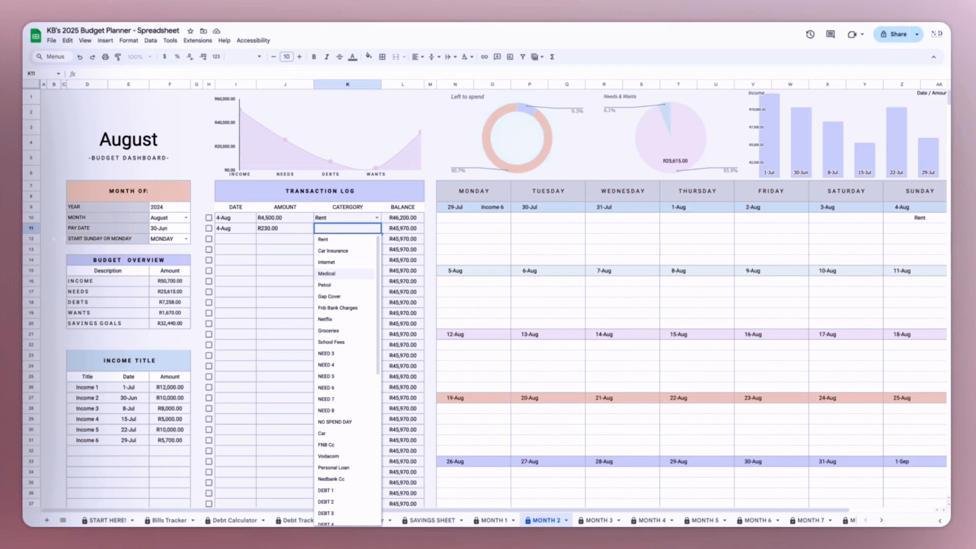
scroll(350, 381, down, 5)
scroll(350, 382, up, 5)
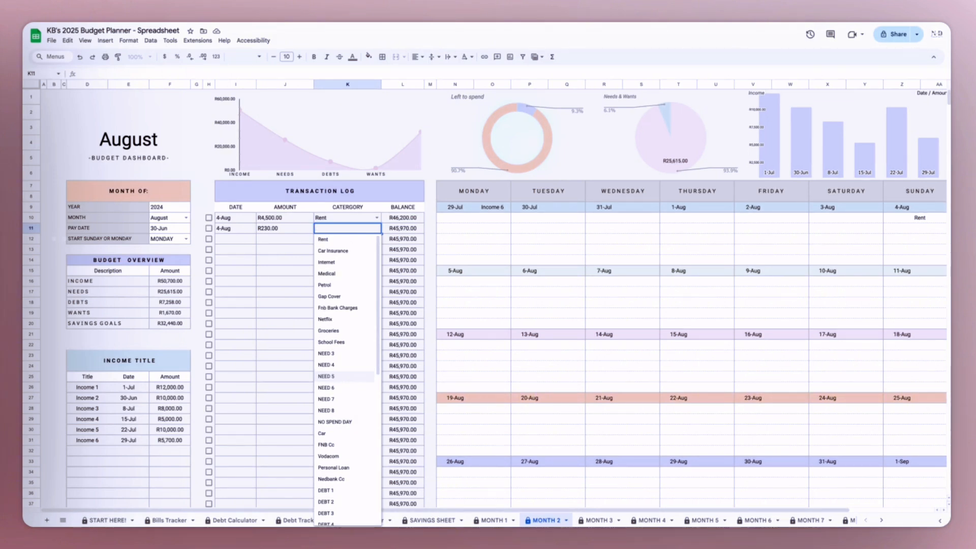
scroll(365, 345, down, 3)
click(286, 292)
click(358, 230)
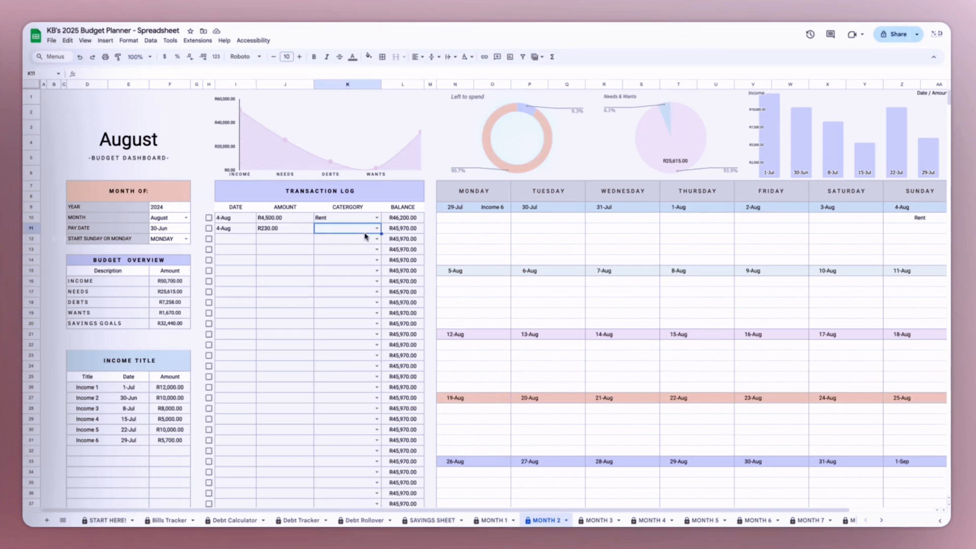
- Try entering "ca" as the second transaction's category, then check its category options again
click(357, 233)
text(ca)
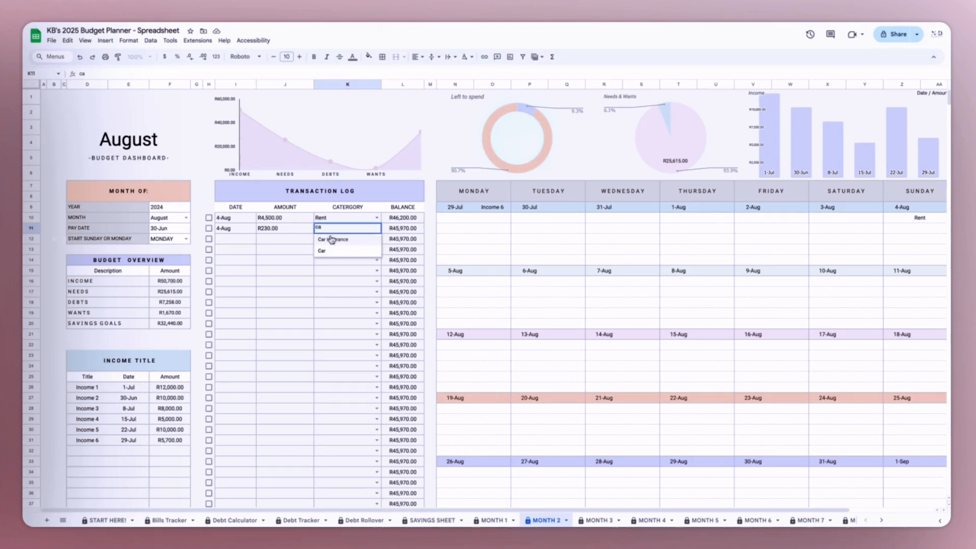
drag(344, 291, 563, 289)
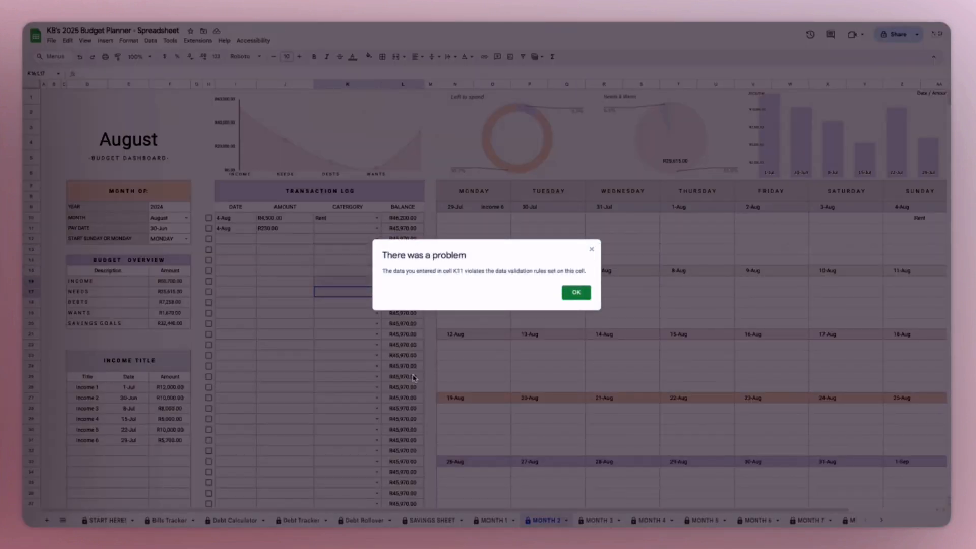
click(591, 249)
click(283, 346)
click(376, 232)
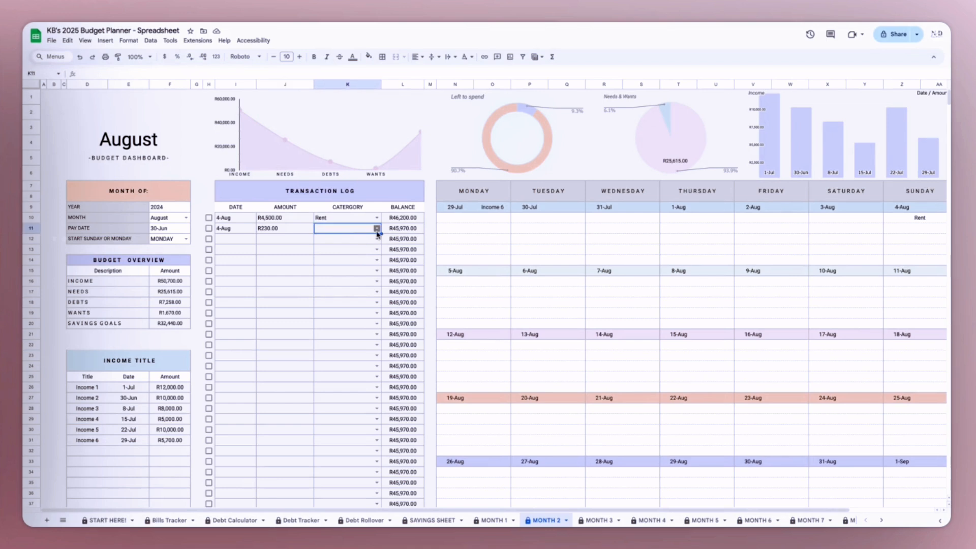
click(239, 271)
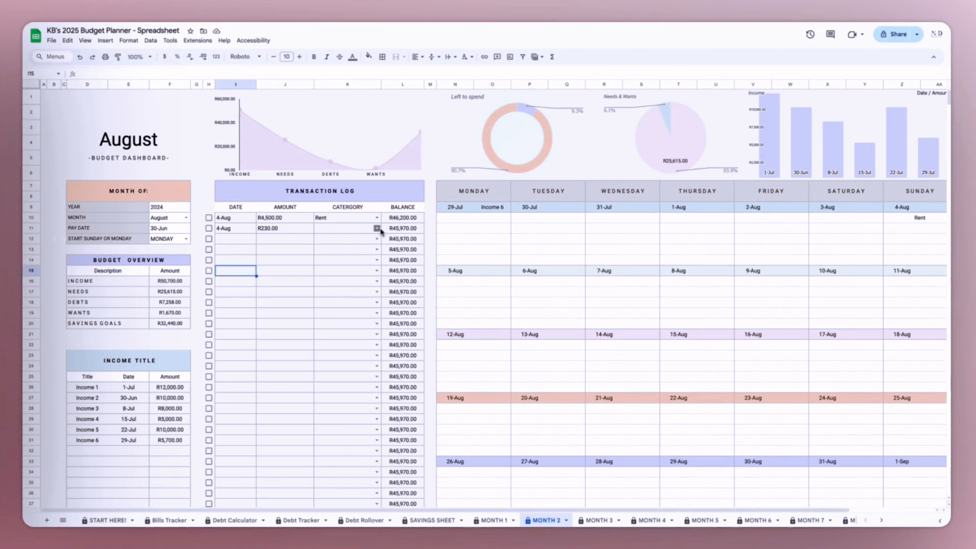
click(377, 228)
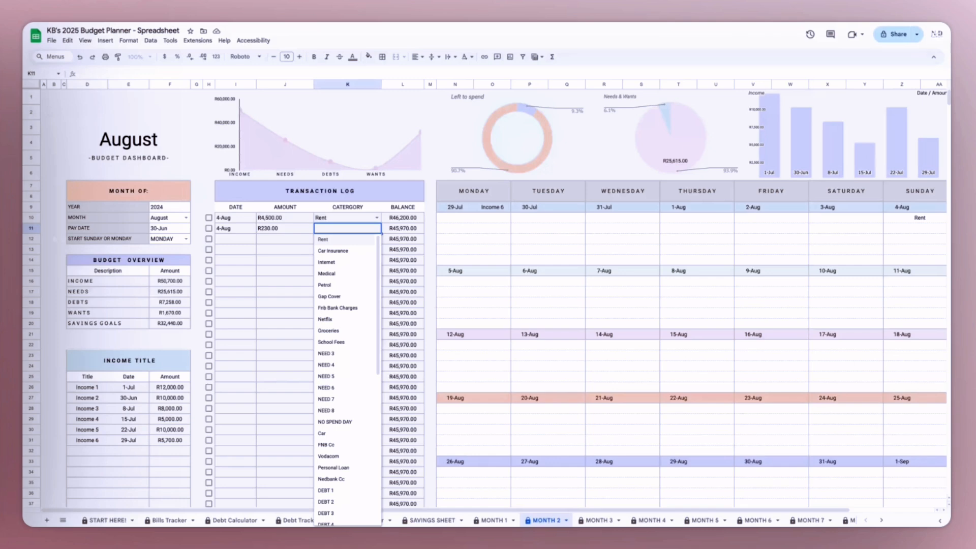
click(291, 249)
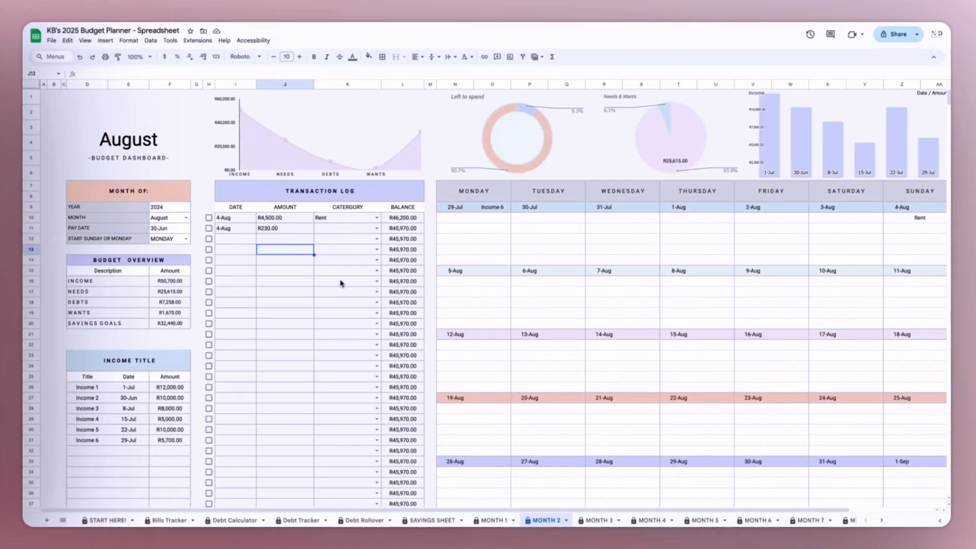
- In the Bills Tracker's NEEDS table, rename NEED 3 as CANVA and give it an amount of 230
click(161, 521)
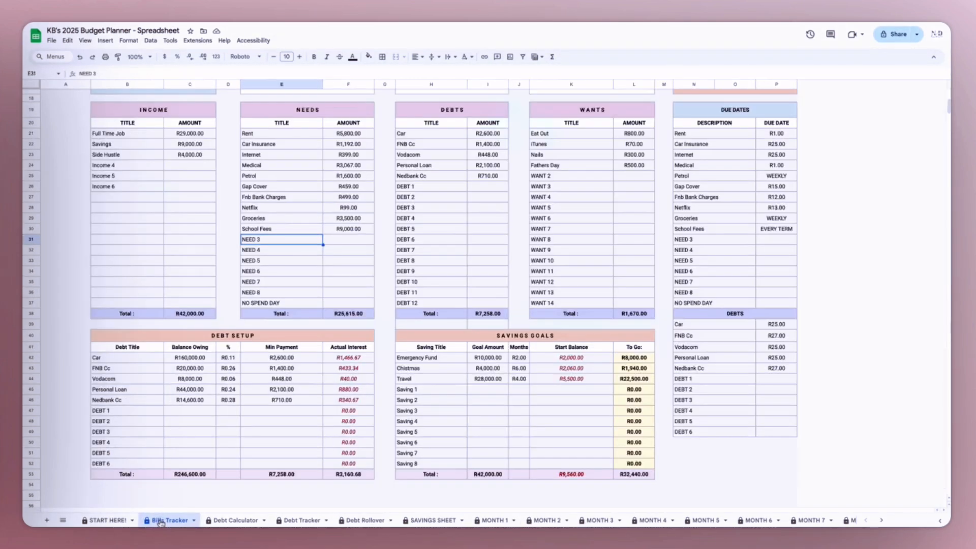
triple_click(290, 243)
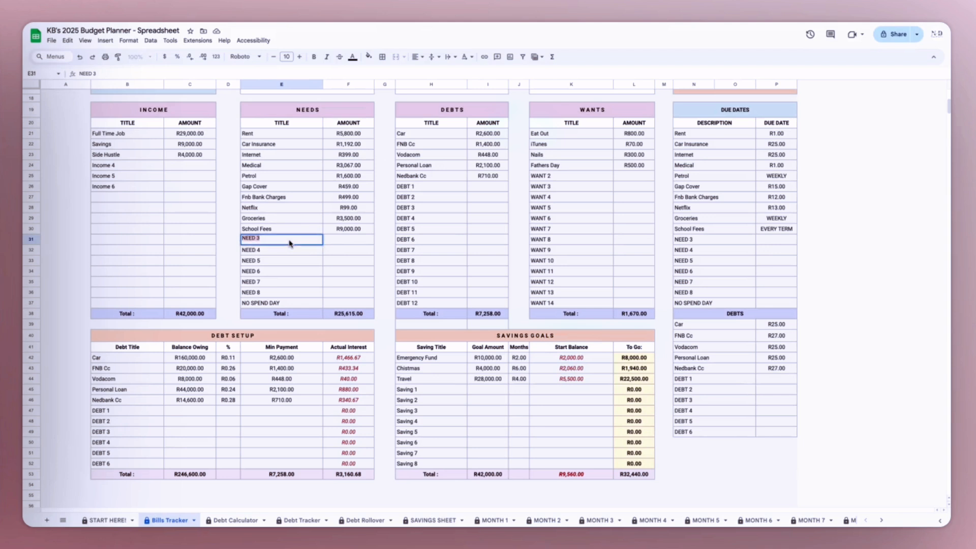
text(CANVA)
key(Tab)
text(23)
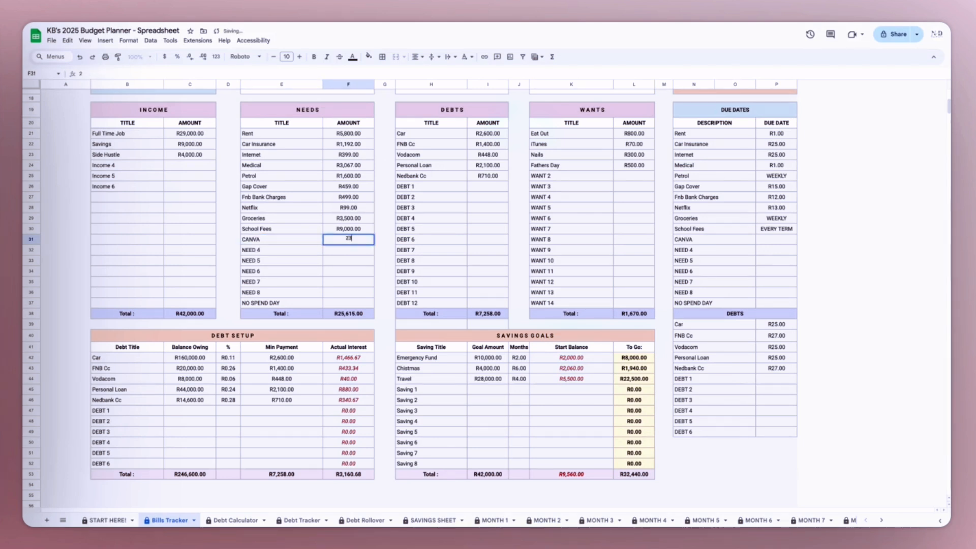
click(296, 243)
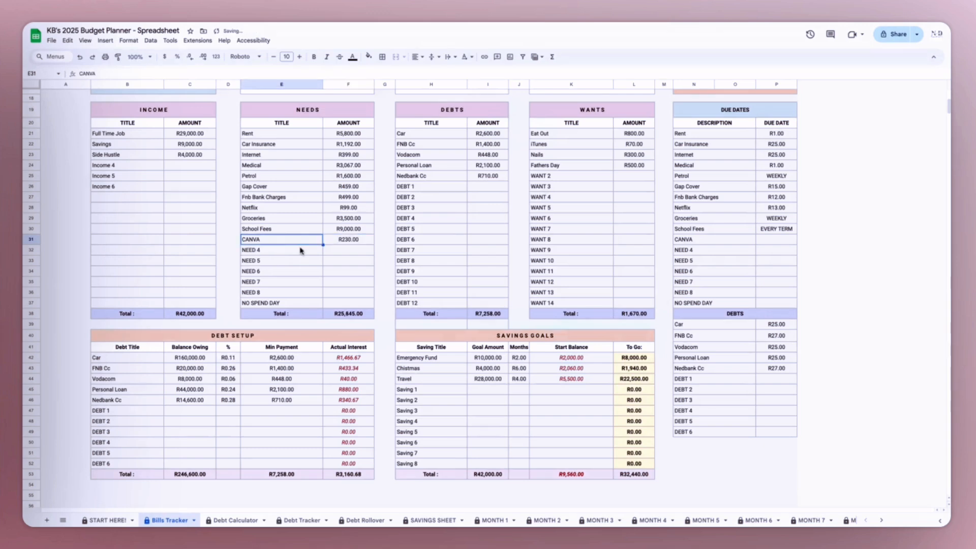
- Check the ALL BILLS & EXPENSES list on the Bills Tracker for the CANVA entry
scroll(325, 277, down, 4)
scroll(316, 291, down, 5)
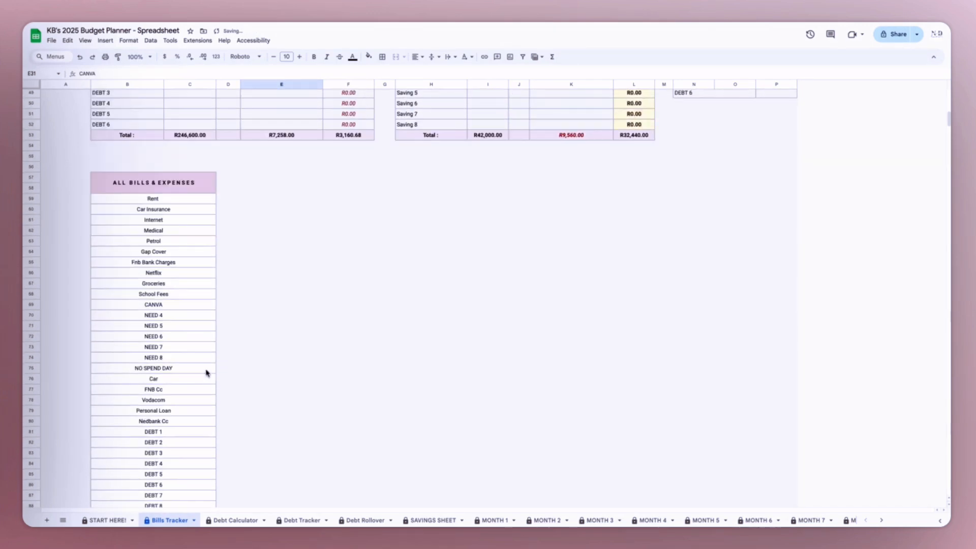
click(165, 306)
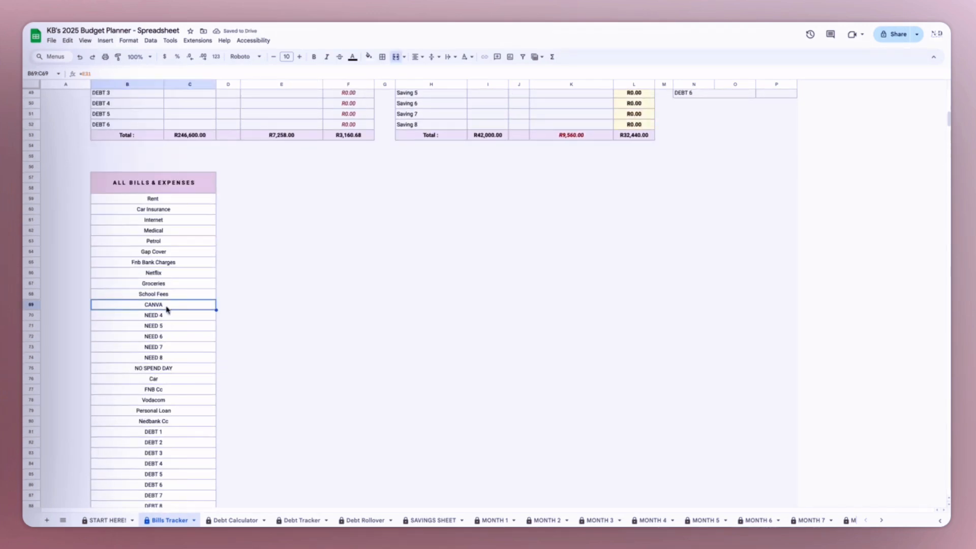
scroll(169, 314, up, 10)
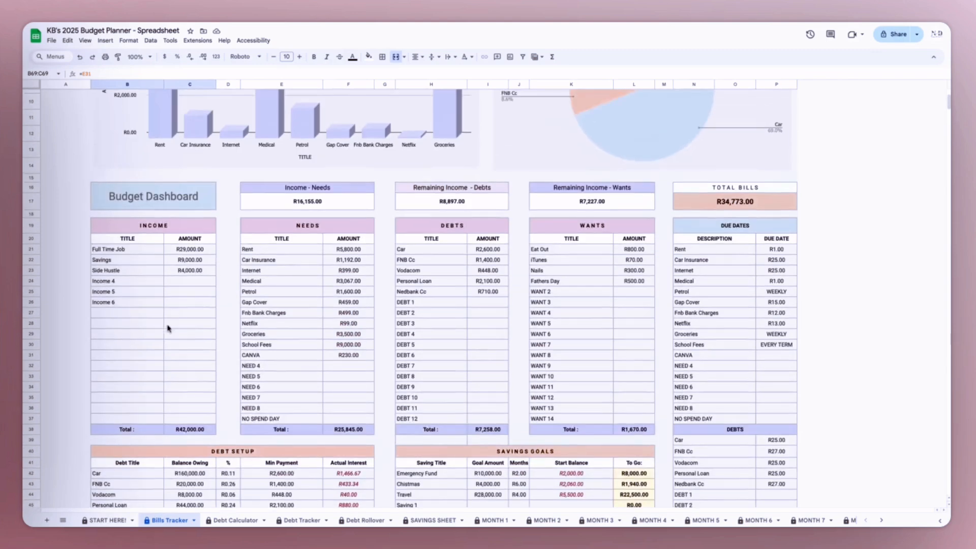
- On the MONTH 2 sheet, set the category of the second Transaction Log entry to CANVA
click(492, 521)
click(543, 520)
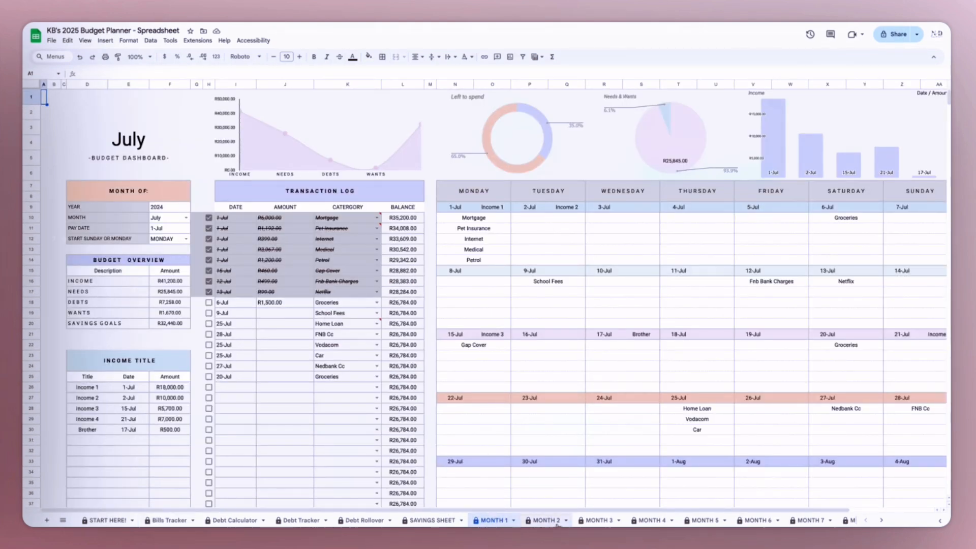
click(376, 228)
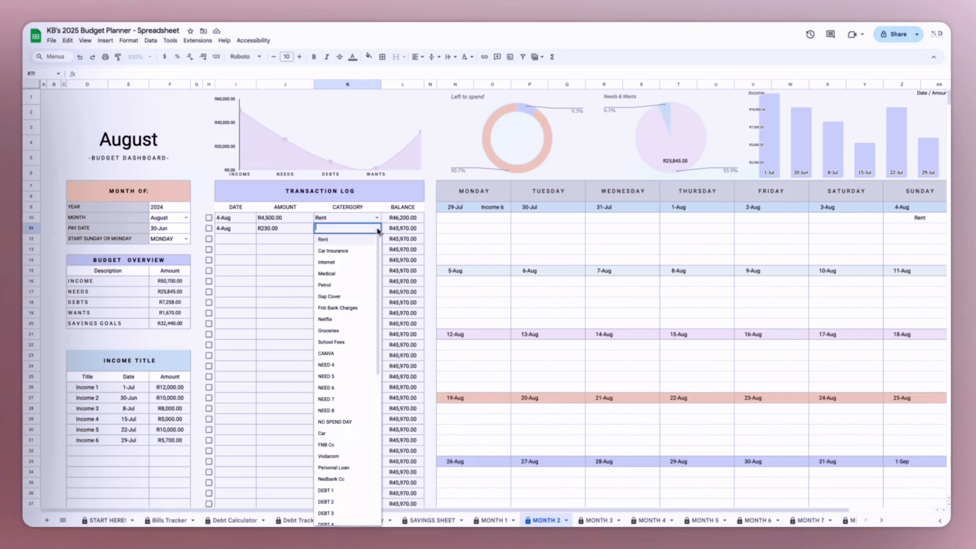
click(348, 353)
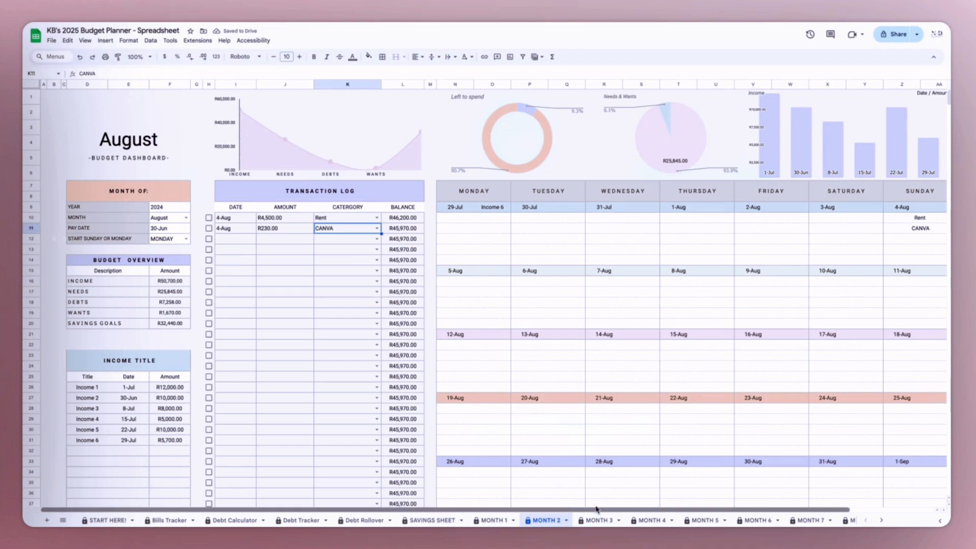
- Check the August calendar on the MONTH 2 sheet for the logged Rent and CANVA transactions
scroll(569, 510, right, 1)
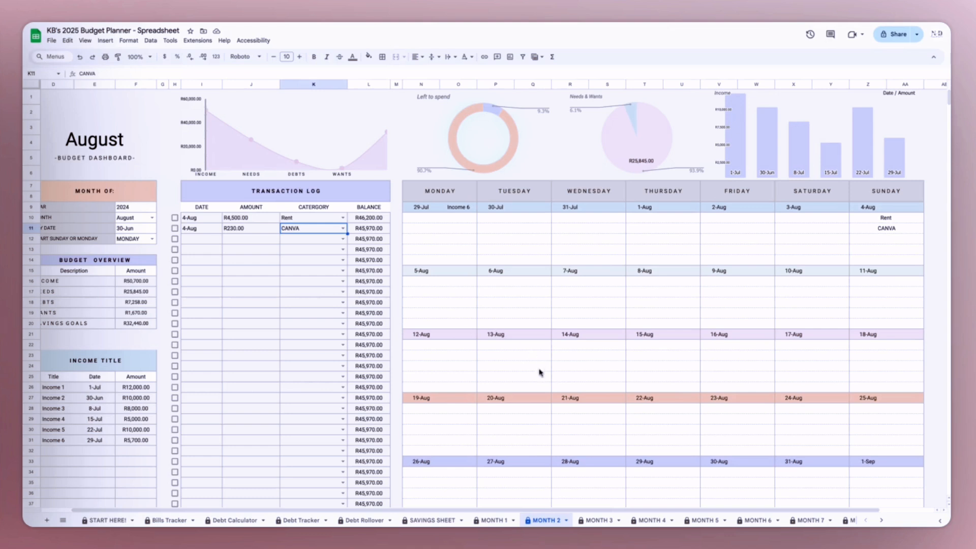
scroll(518, 437, down, 1)
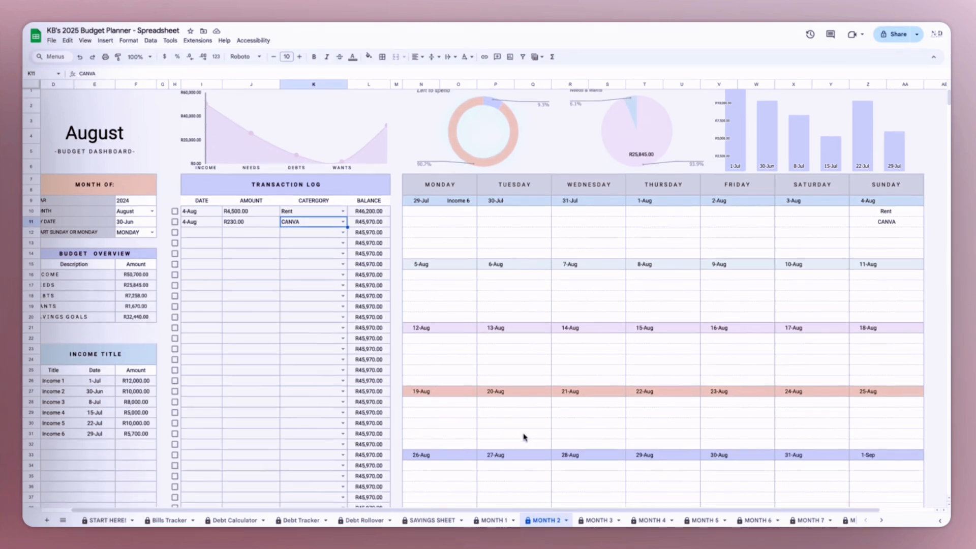
drag(559, 507, 526, 514)
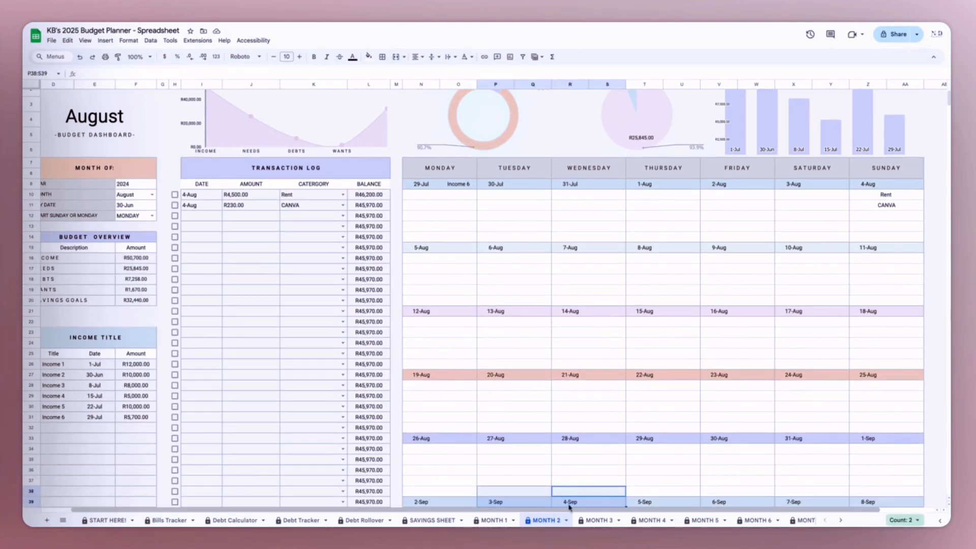
click(580, 460)
scroll(578, 511, left, 2)
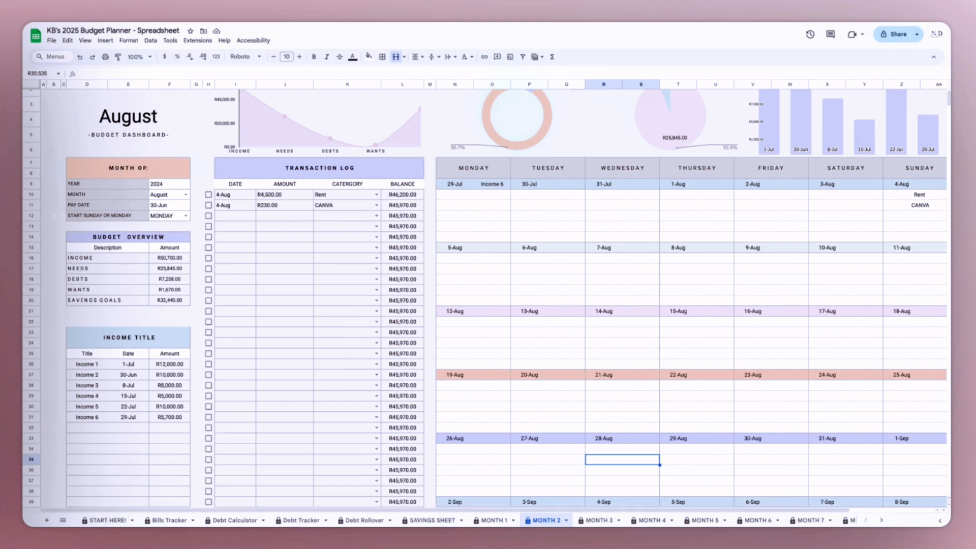
- Revisit the Bills Tracker and MONTH 1, then browse the third August transaction's category options without choosing one
click(175, 520)
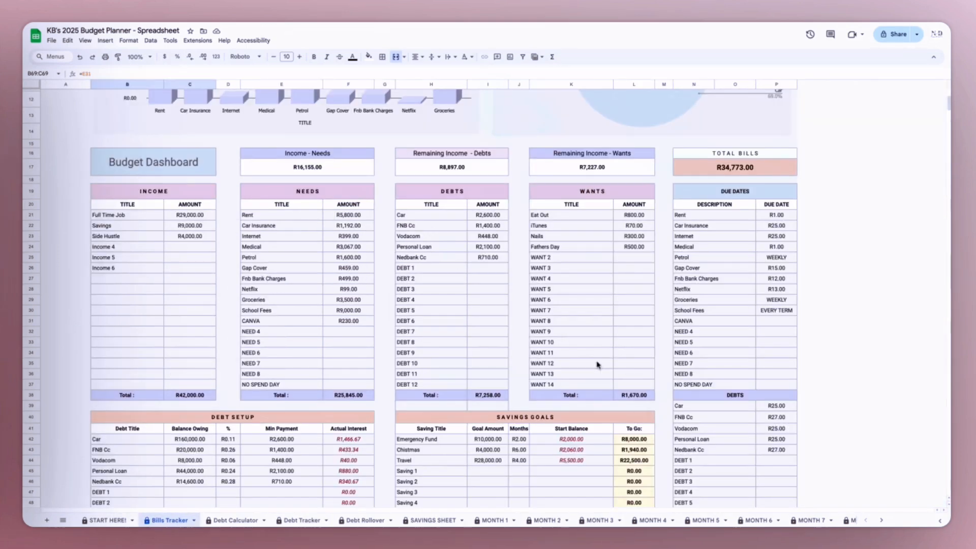
click(491, 520)
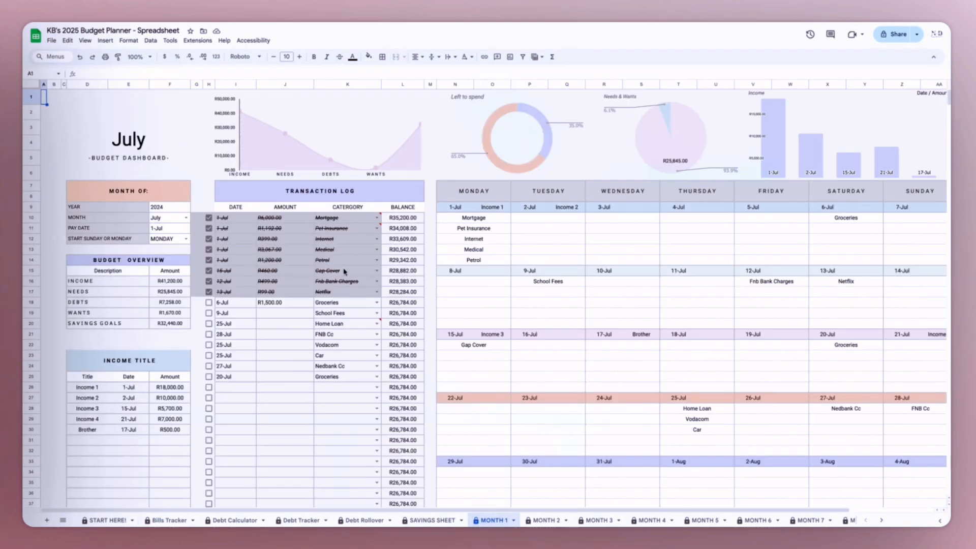
click(545, 520)
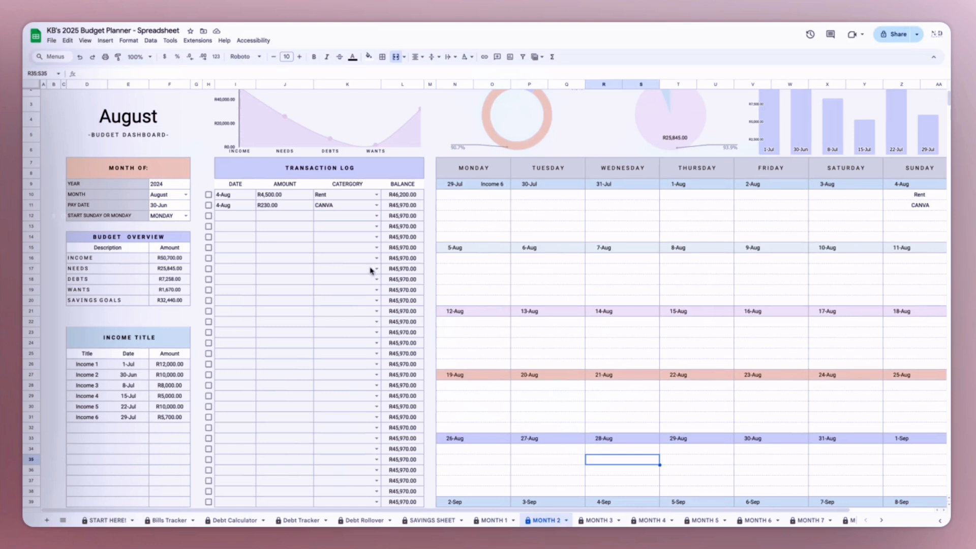
click(380, 219)
click(381, 219)
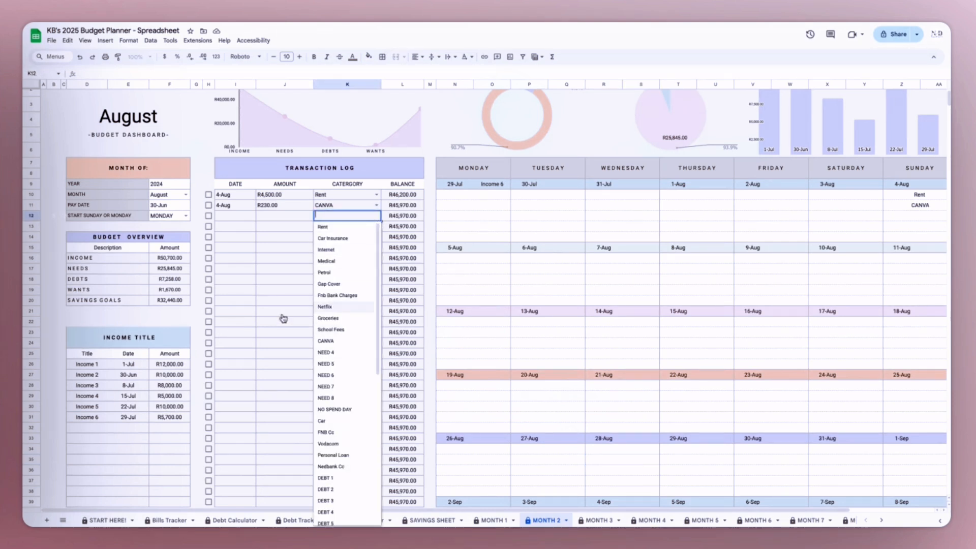
click(271, 277)
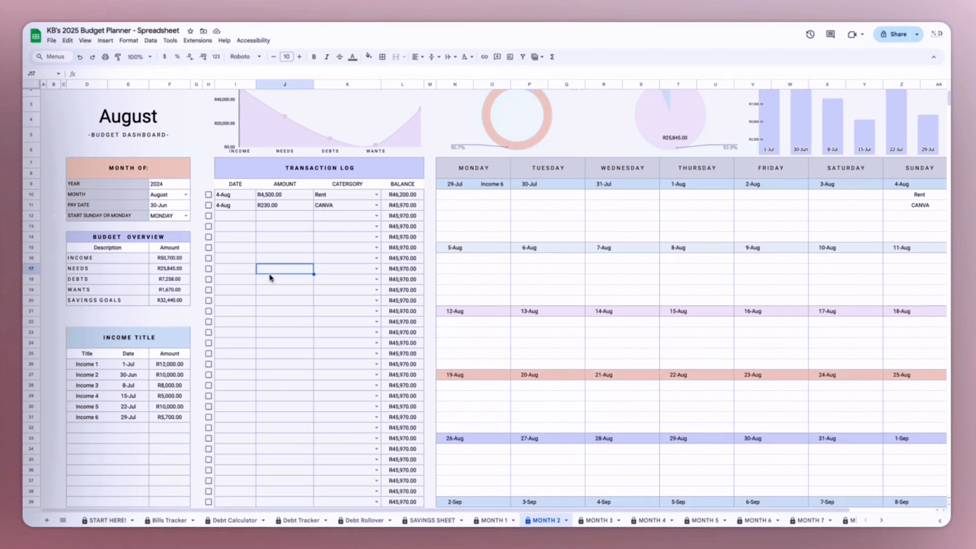
- Compare the SAVINGS GOALS titles on the Bills Tracker with the goal cards and category totals on the SAVINGS SHEET
click(432, 520)
scroll(407, 435, down, 3)
scroll(404, 435, down, 2)
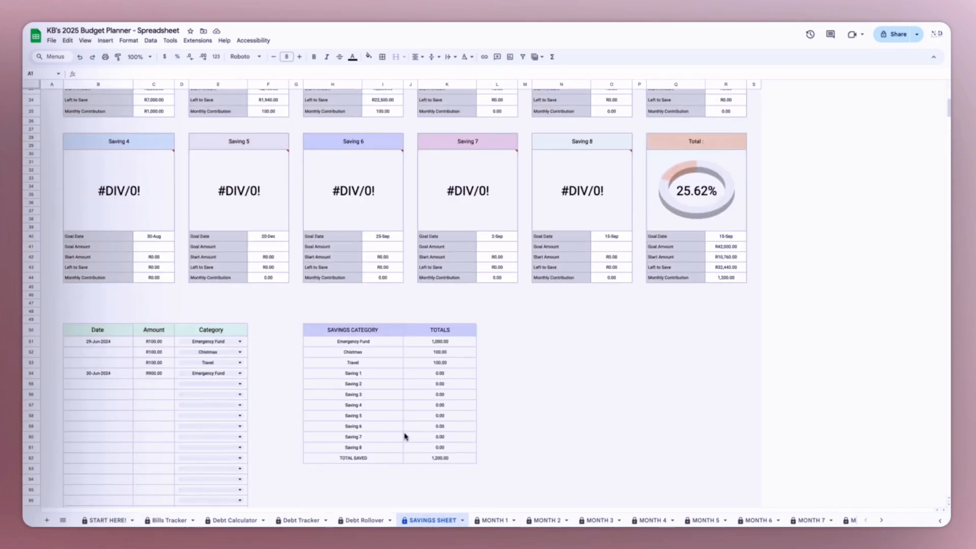
click(160, 519)
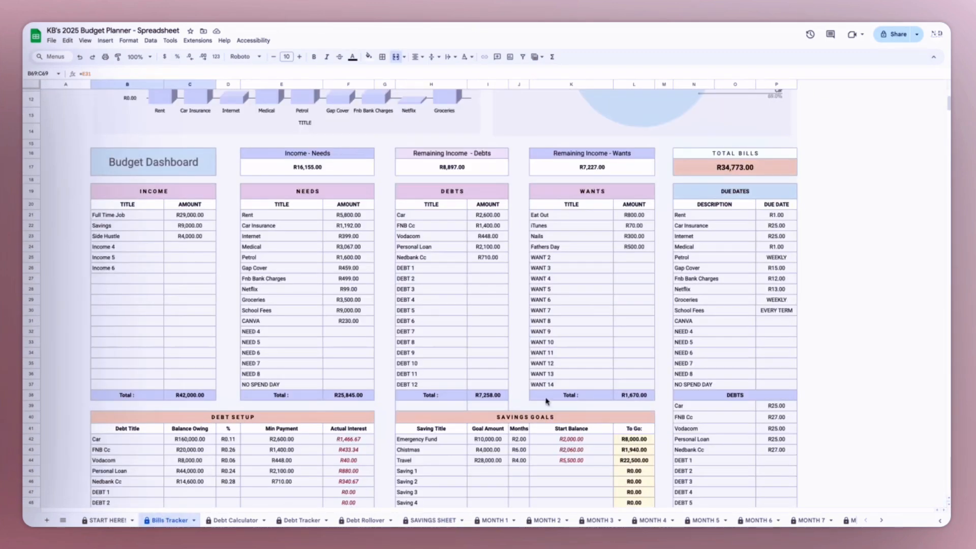
scroll(521, 459, down, 1)
click(436, 423)
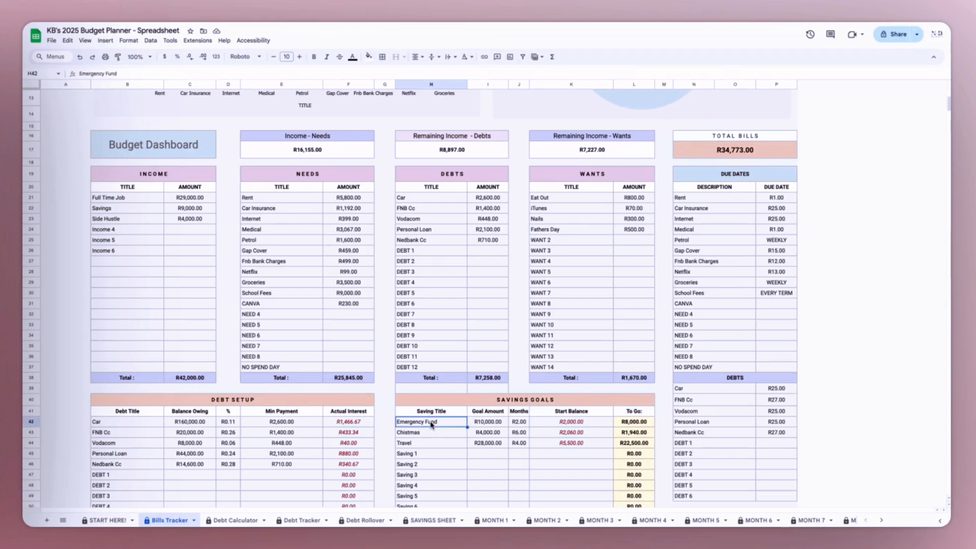
click(425, 441)
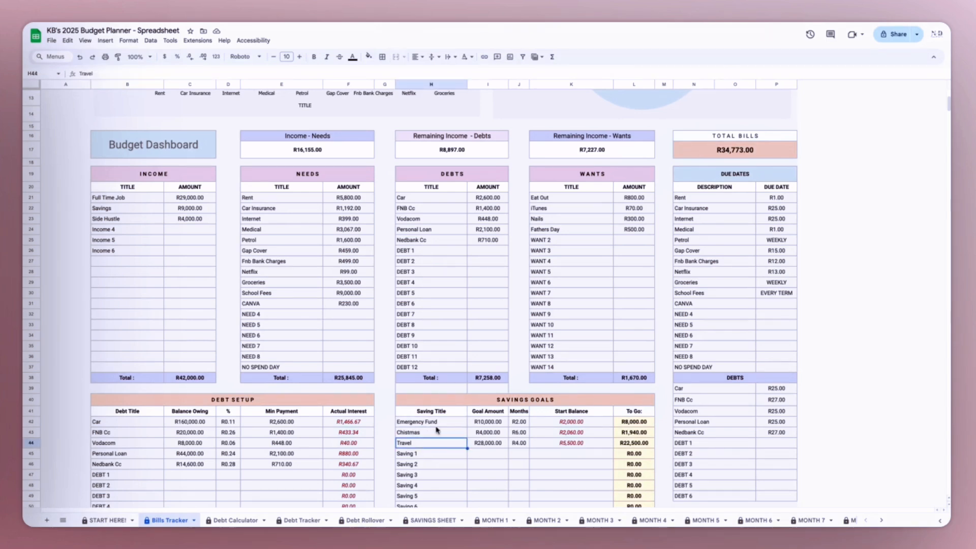
click(446, 522)
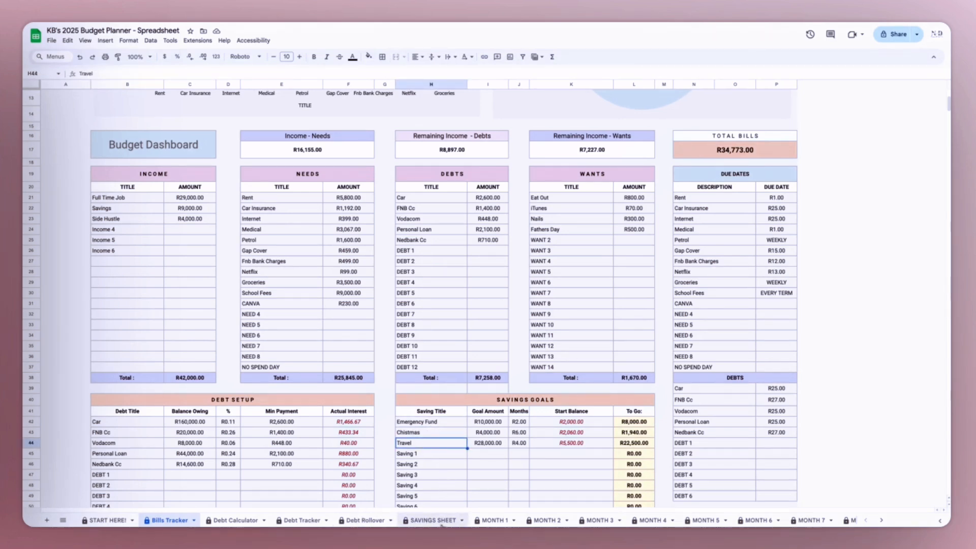
scroll(198, 203, up, 5)
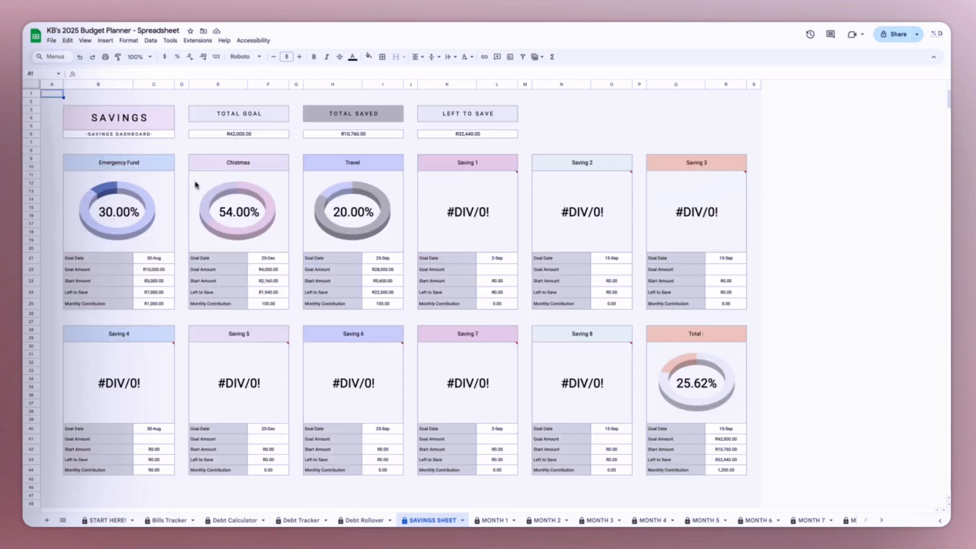
mouse_move(542, 176)
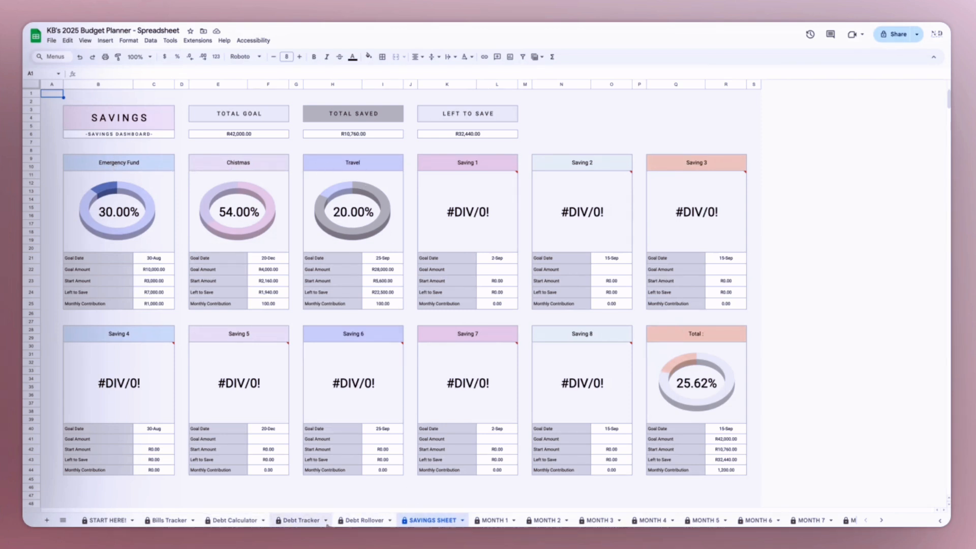
- In the Bills Tracker's SAVINGS GOALS table, rename Saving 1 as WEDDING with a goal amount of 10000 and a start balance of 3000
click(169, 520)
text(WEDDING)
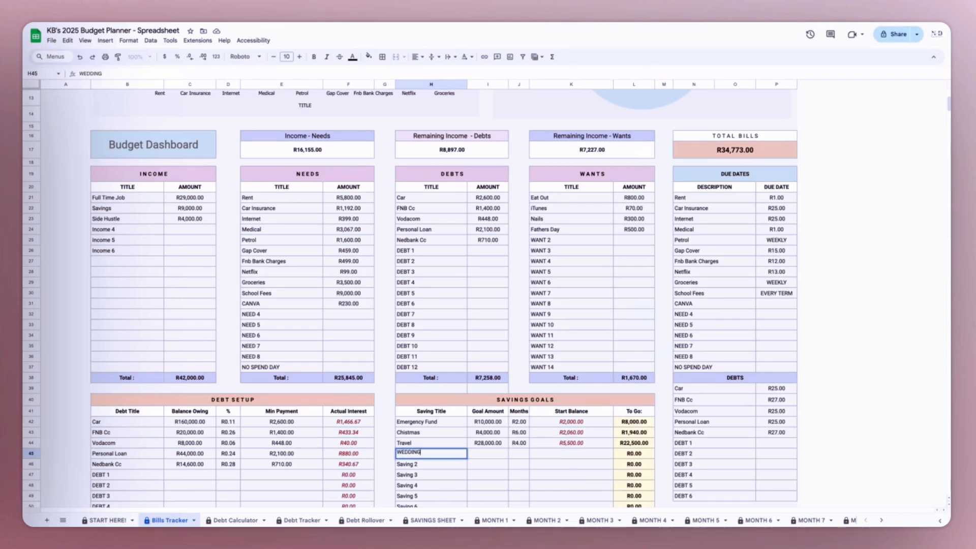
key(Tab)
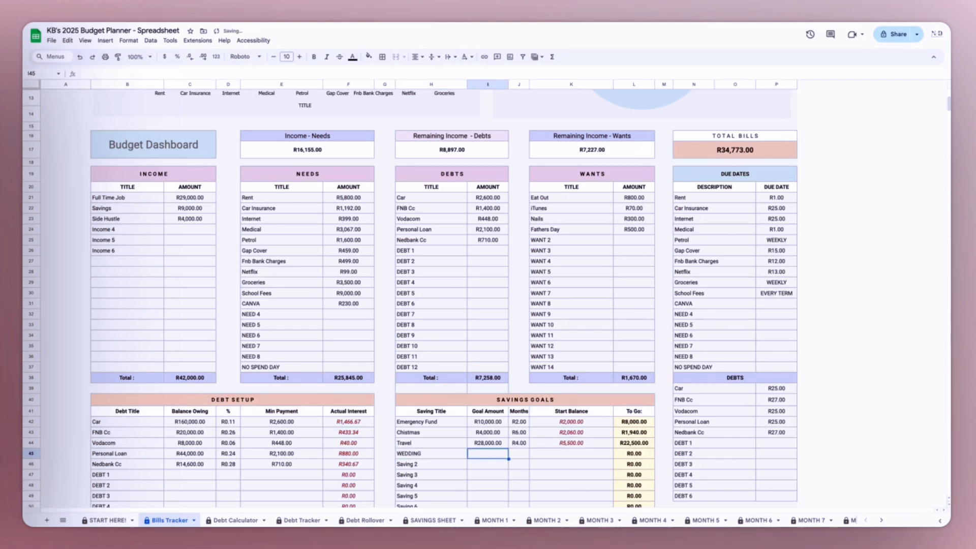
text(10000)
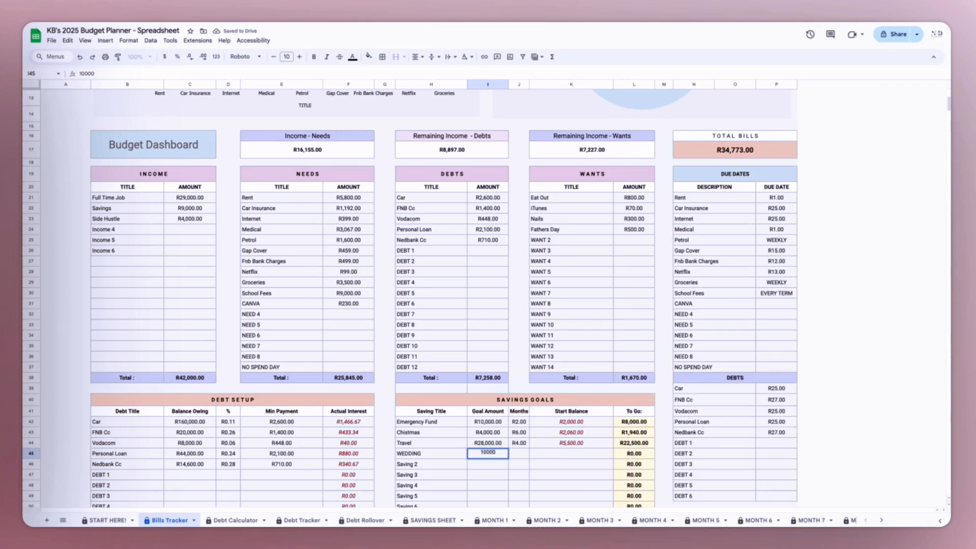
key(Tab)
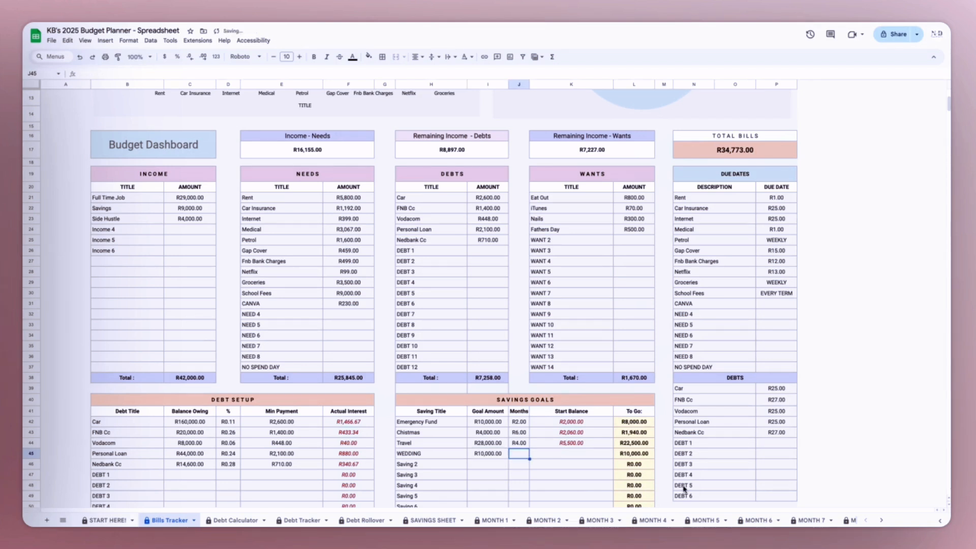
click(570, 456)
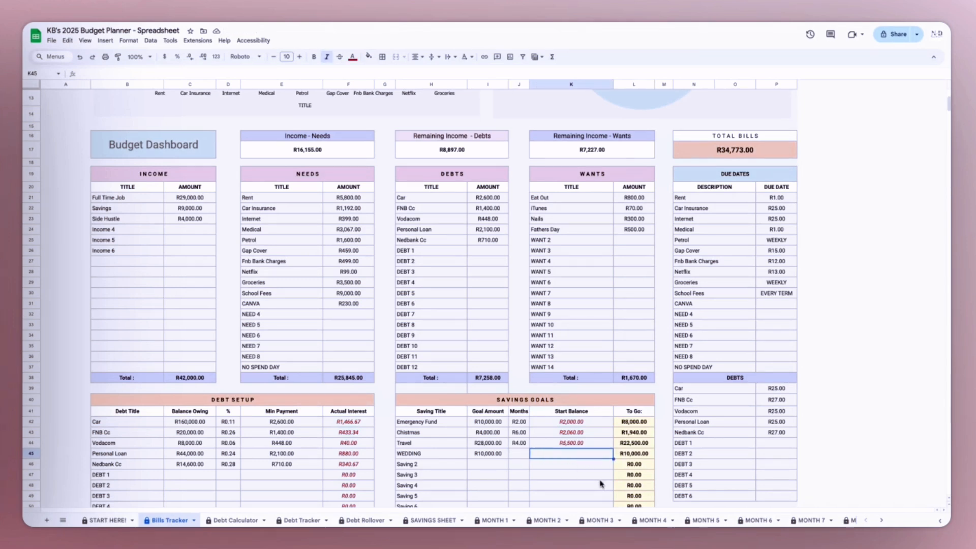
text(3000)
key(Return)
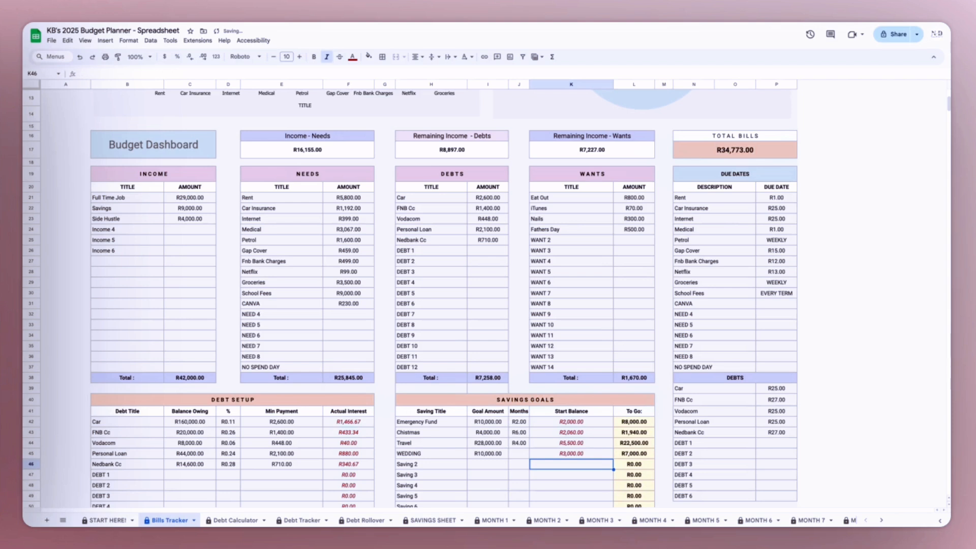
click(643, 455)
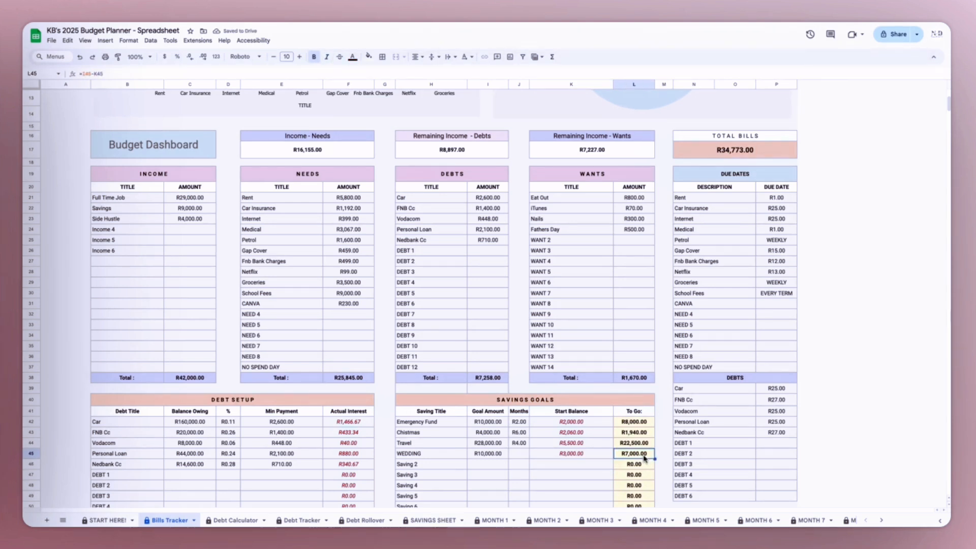
- On the SAVINGS SHEET, log a savings contribution of 500 dated 4-Aug-2024 in the WEDDING category
click(433, 521)
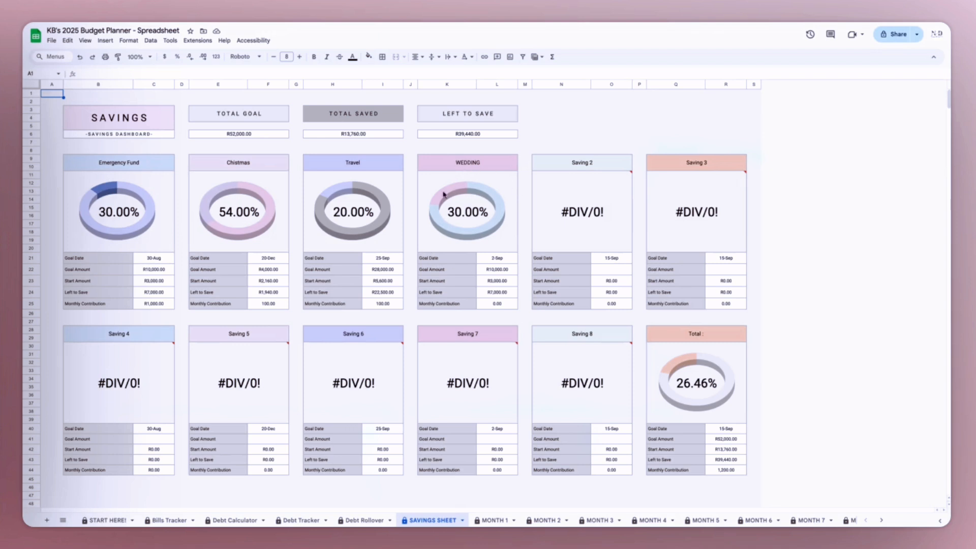
scroll(350, 401, down, 5)
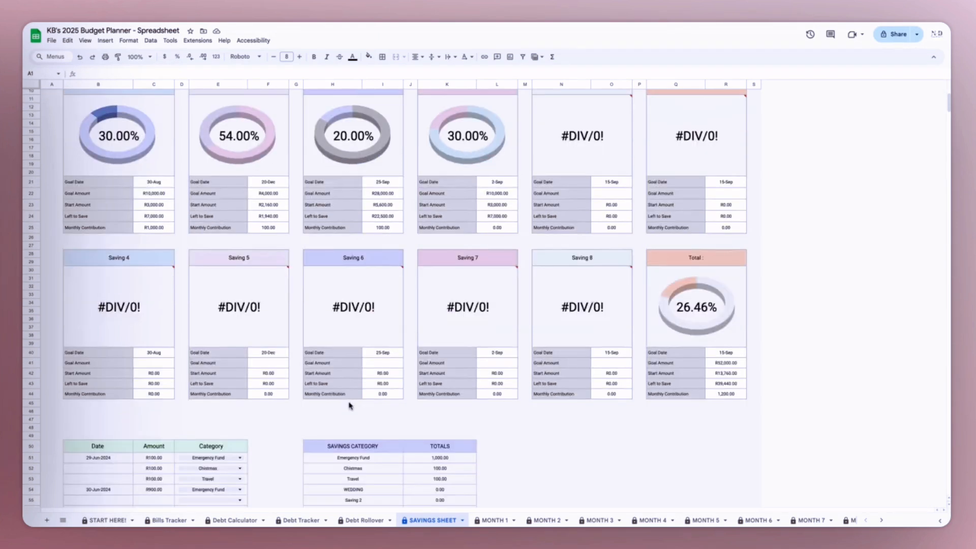
double_click(122, 404)
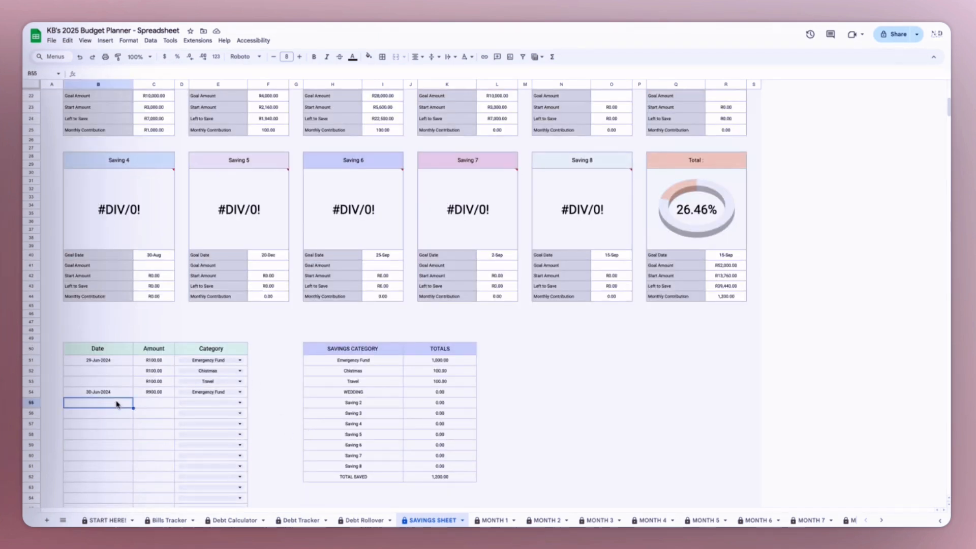
click(65, 456)
click(155, 407)
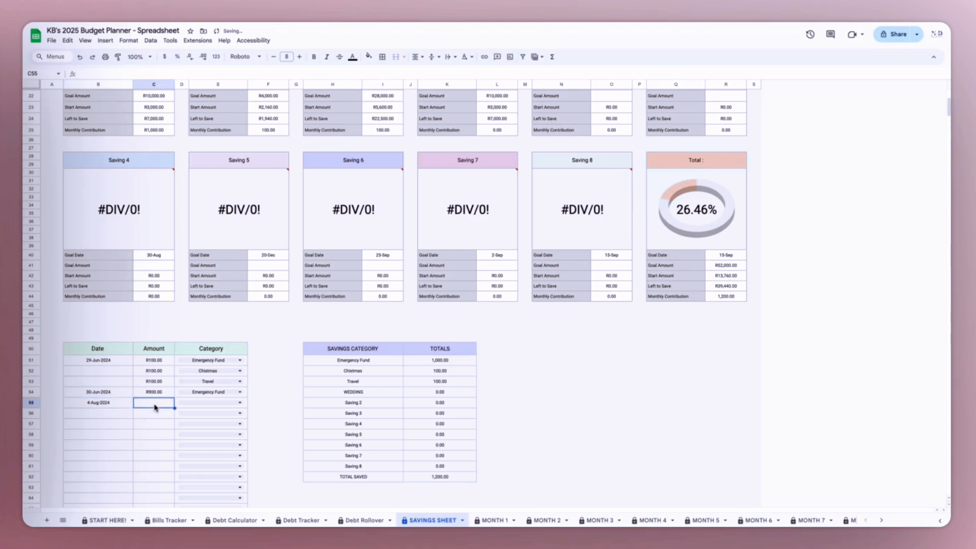
text(500)
click(231, 405)
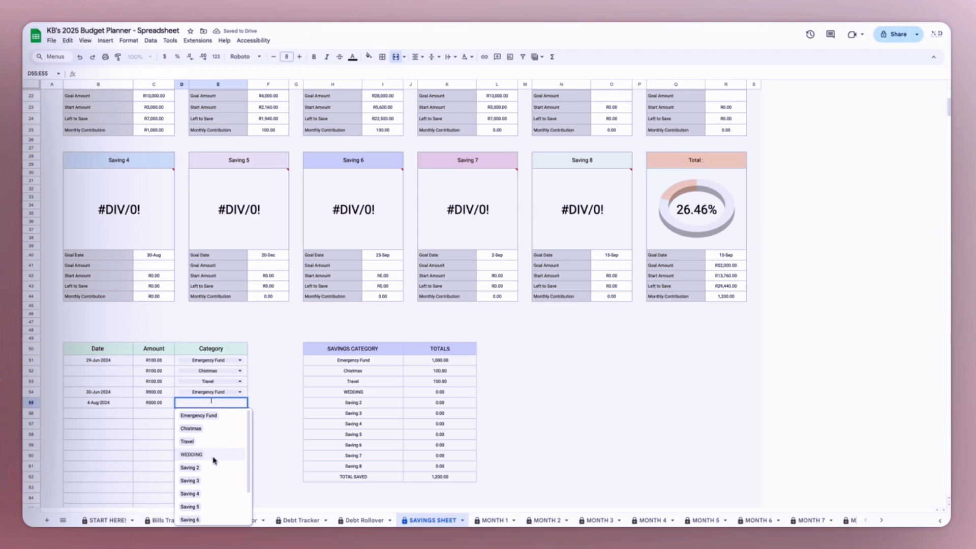
click(213, 457)
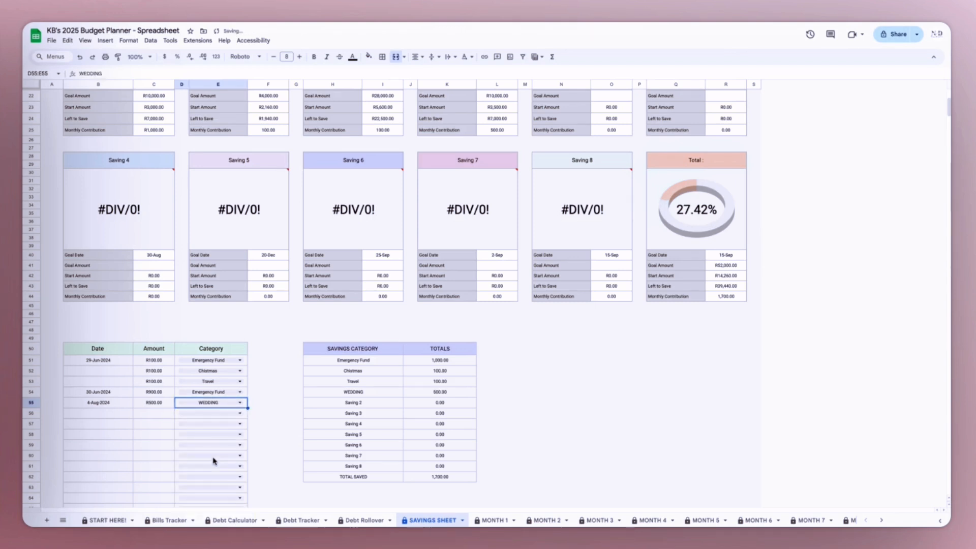
- Check the WEDDING category total and the monthly contribution on the WEDDING goal card
click(425, 394)
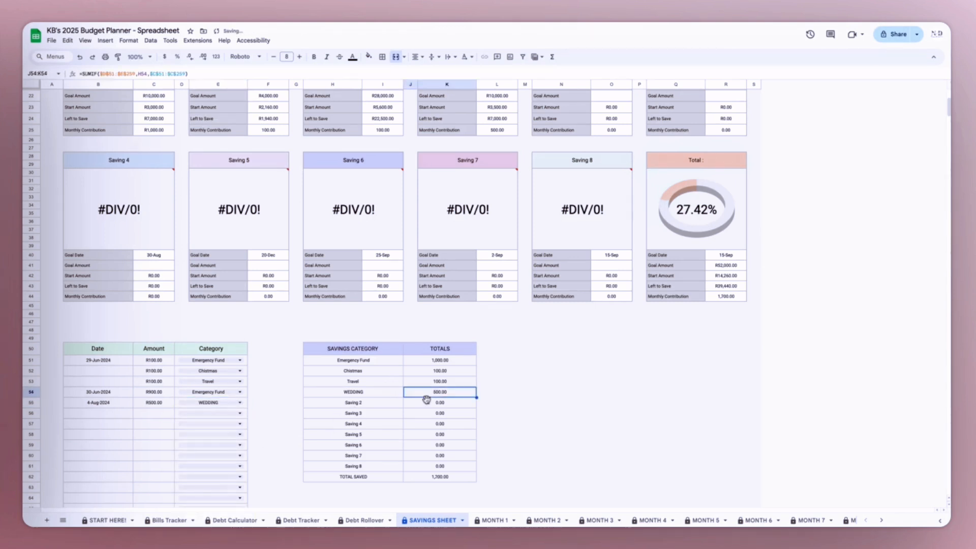
scroll(407, 421, up, 5)
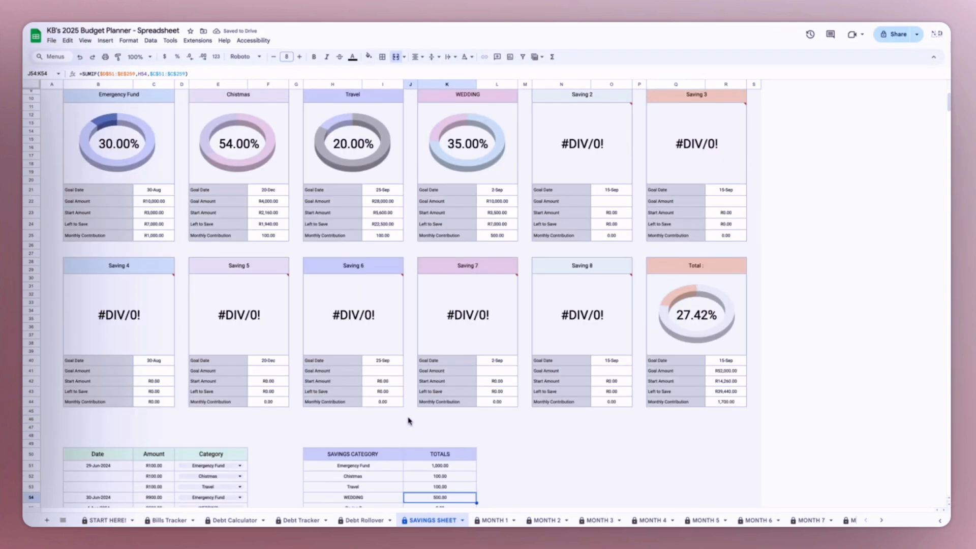
click(497, 238)
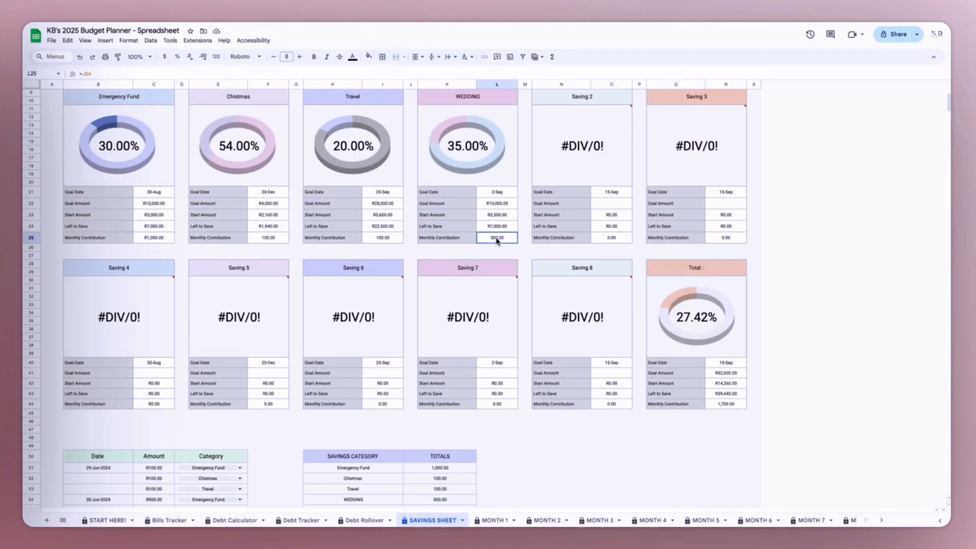
- Set the WEDDING start balance to 3500 in the Bills Tracker's SAVINGS GOALS table and check its goal card on the SAVINGS SHEET
click(501, 218)
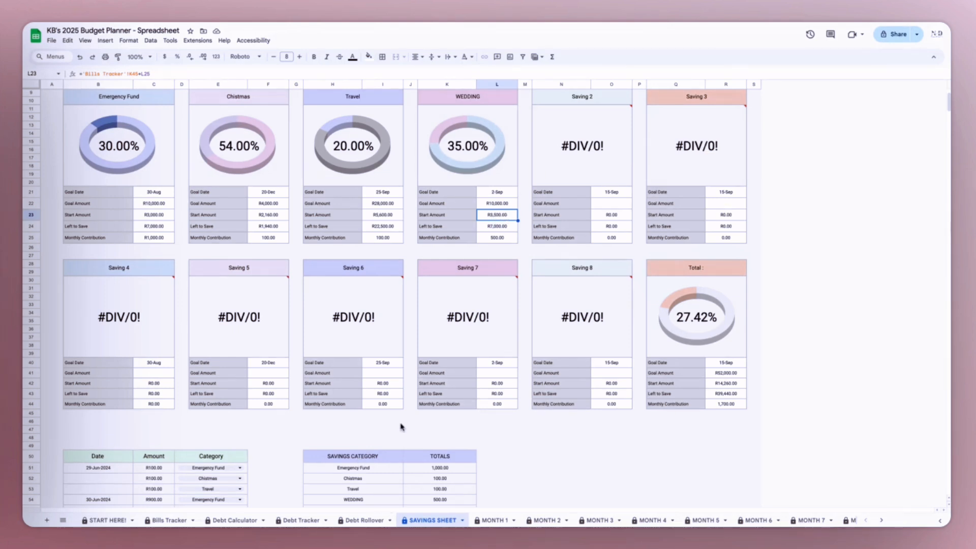
click(173, 519)
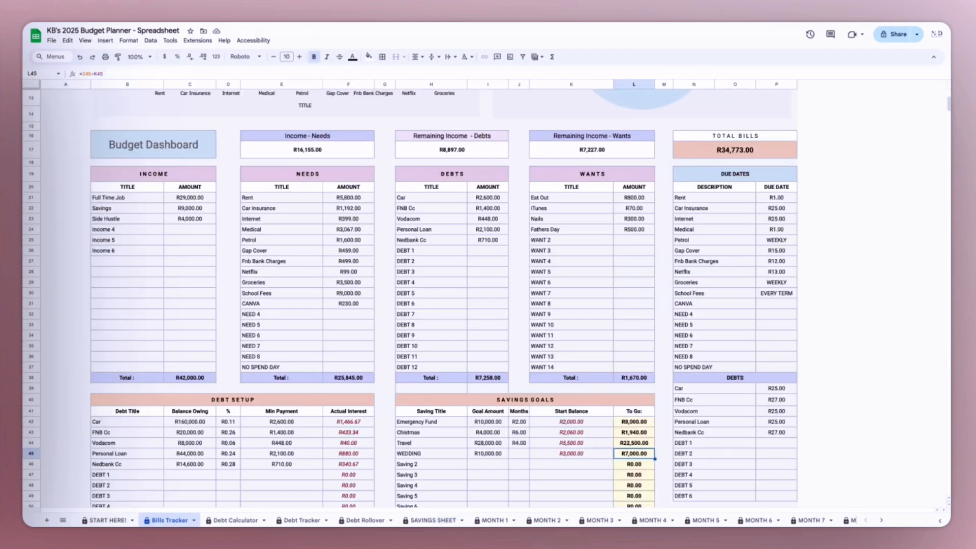
click(567, 456)
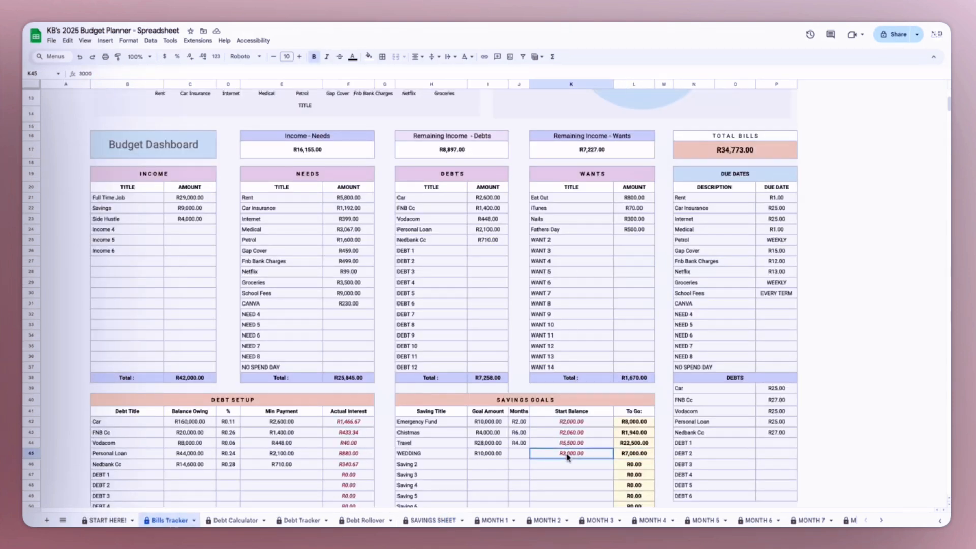
text(3500)
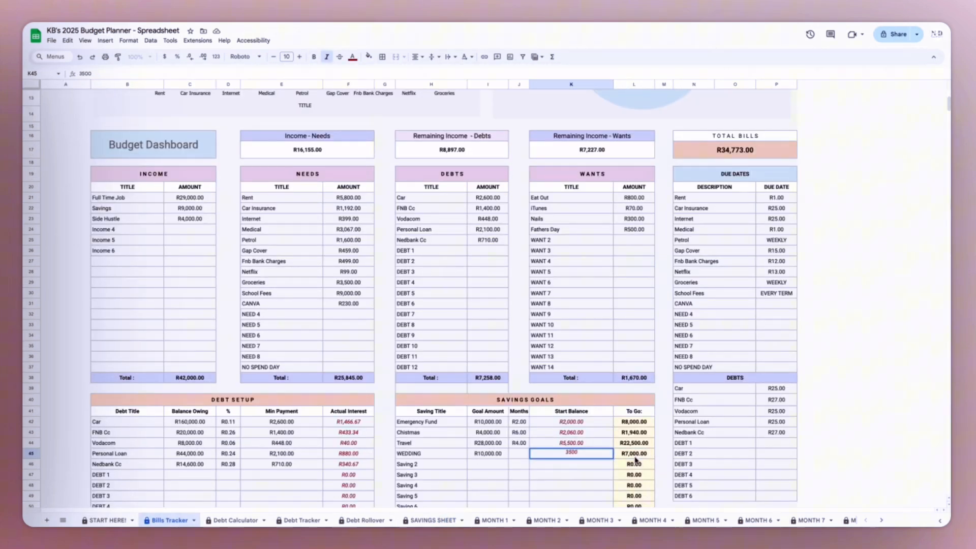
click(635, 457)
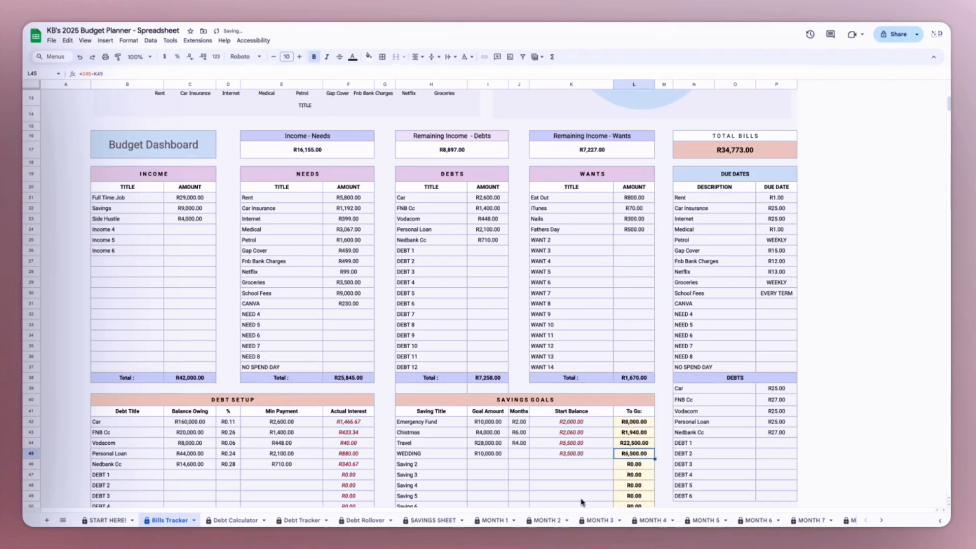
click(425, 521)
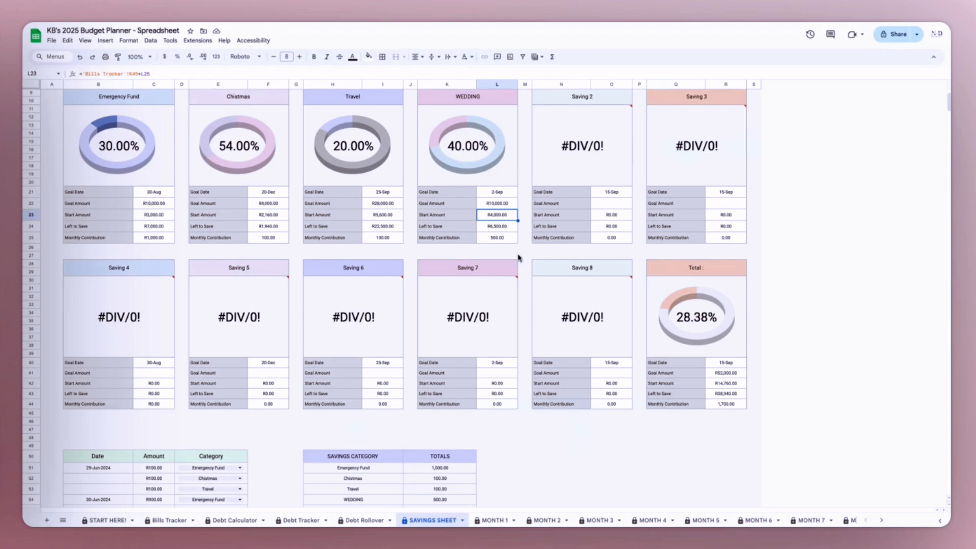
click(503, 230)
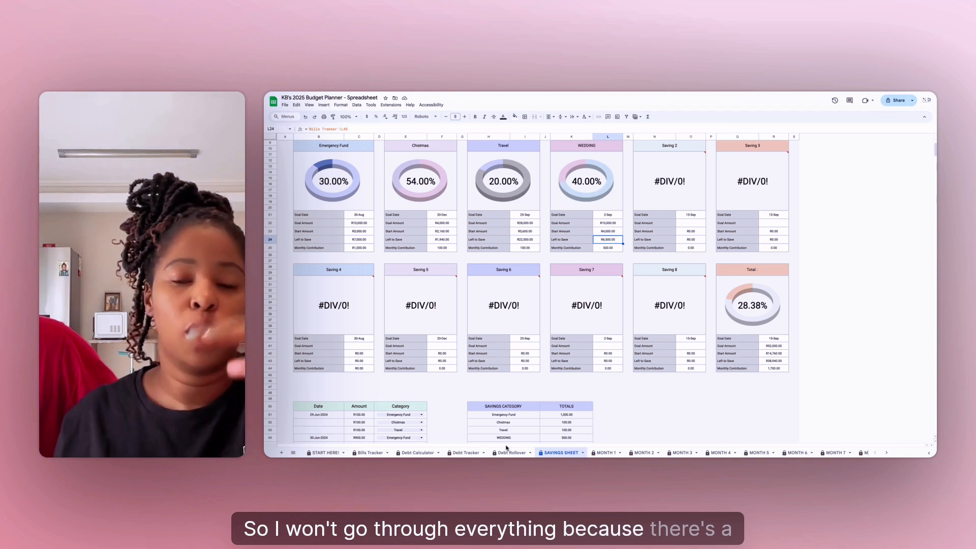
- Look over the Debt Calculator sheet, and review the titles and payment amounts in the Bills Tracker's DEBTS table
click(412, 452)
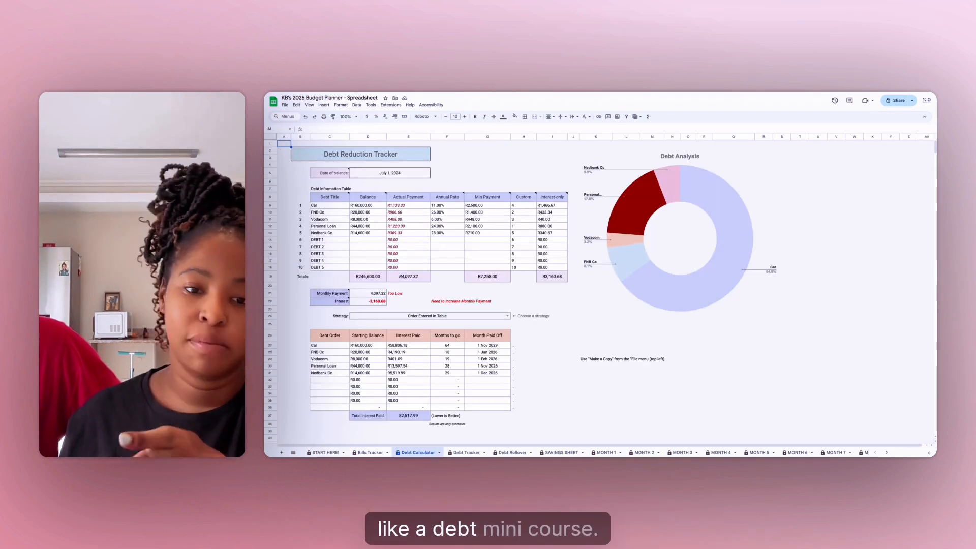
click(375, 452)
scroll(513, 353, down, 1)
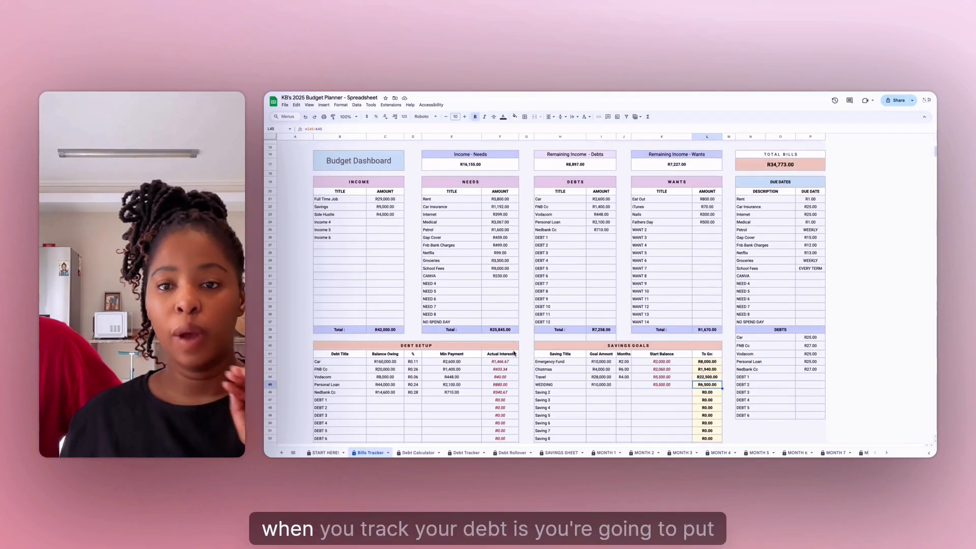
scroll(513, 353, down, 1)
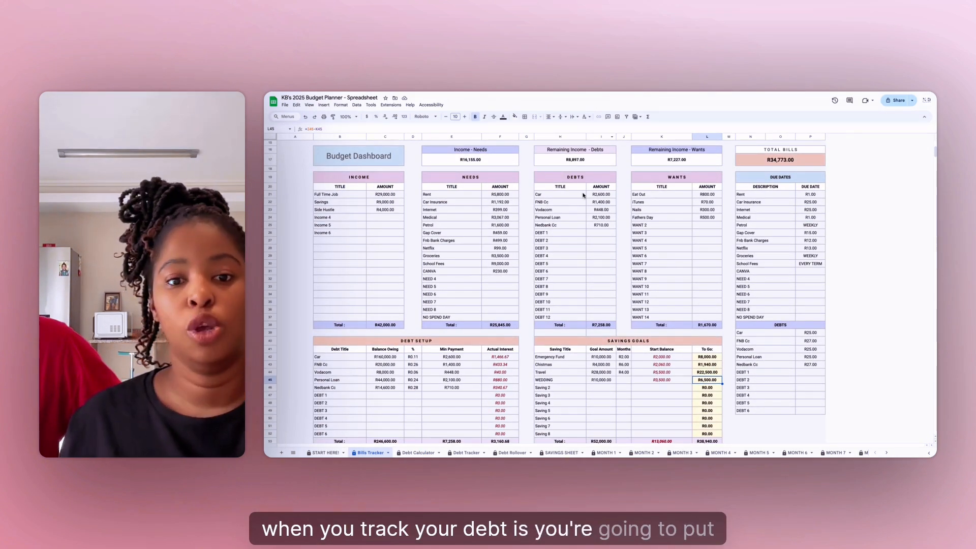
drag(580, 196, 595, 229)
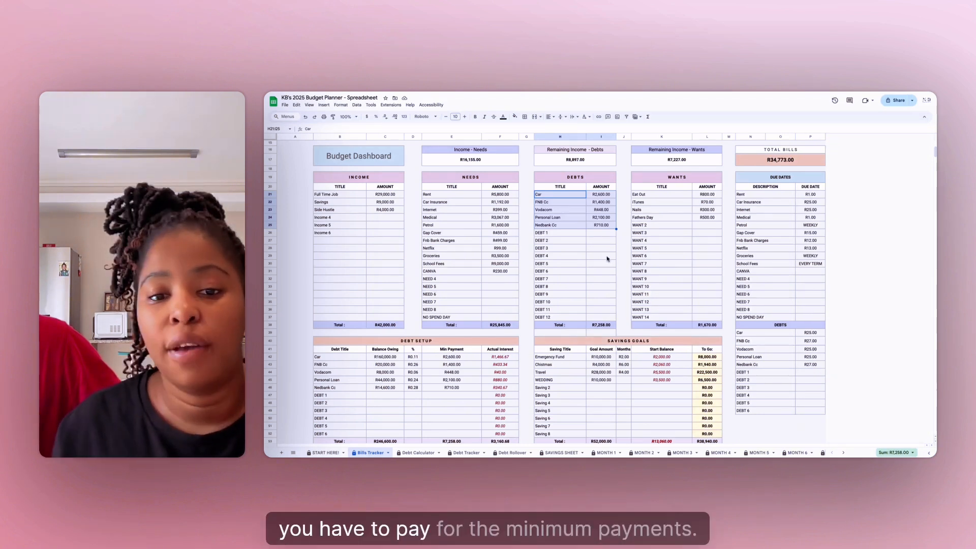
click(601, 248)
drag(601, 194, 602, 223)
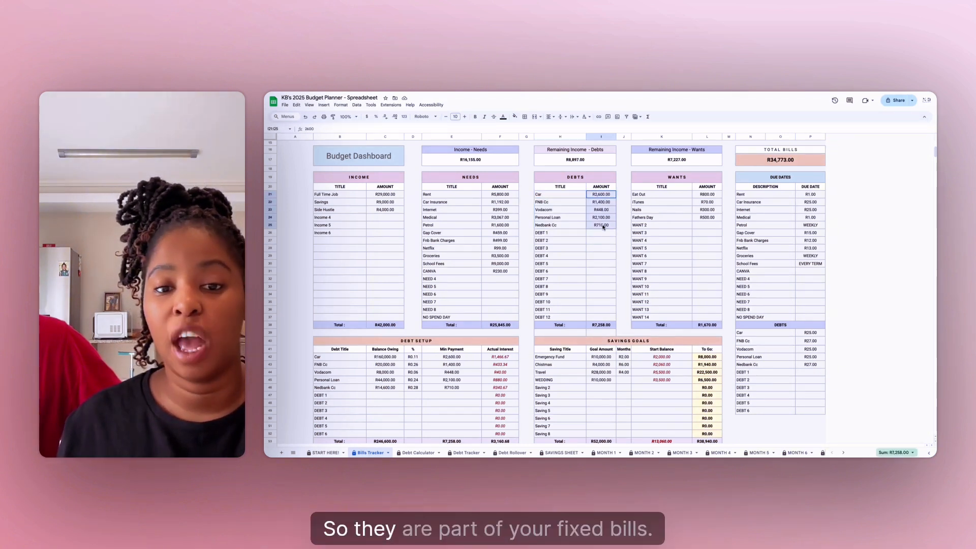
drag(560, 194, 598, 227)
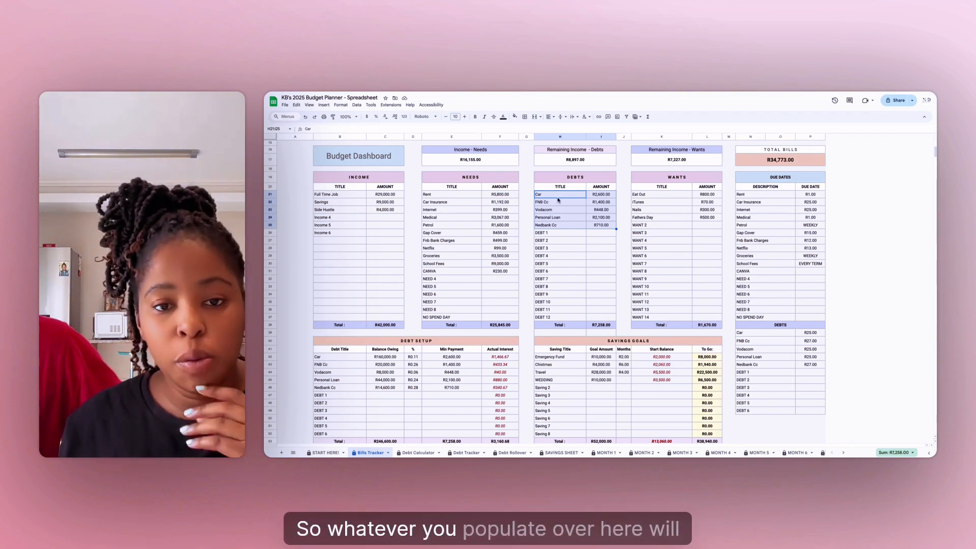
click(600, 248)
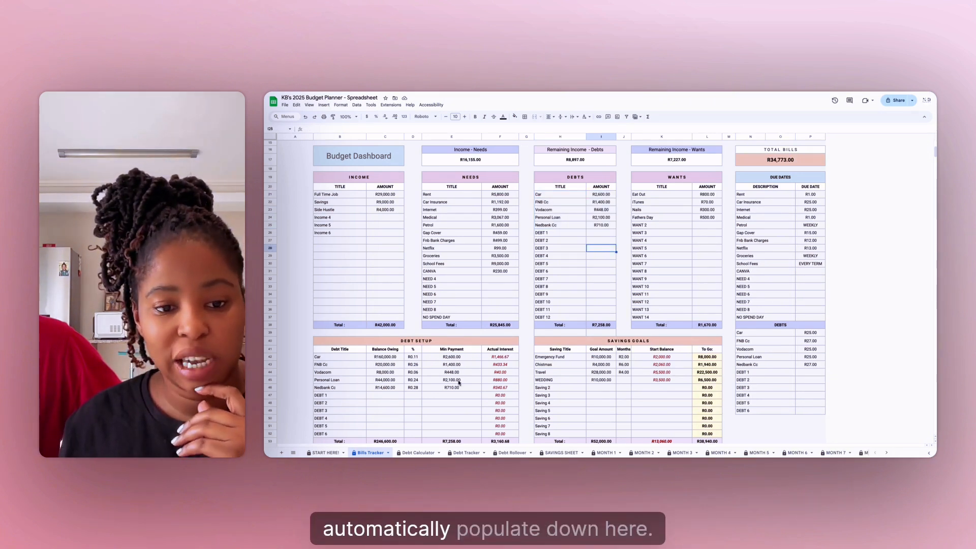
- Set the FNB Cc amount in the DEBTS table to 2000 and check its minimum payment in DEBT SETUP
click(458, 365)
scroll(415, 369, down, 1)
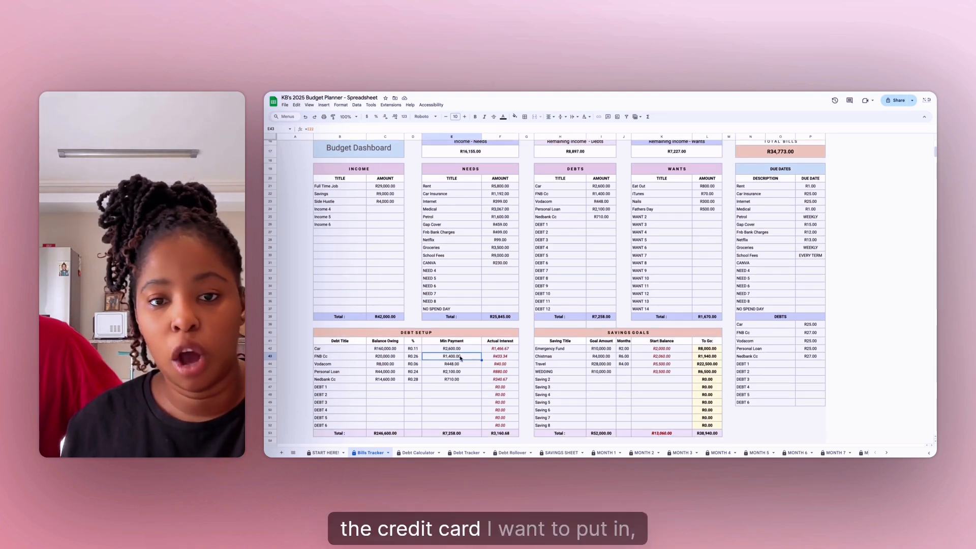
click(601, 194)
text(2000)
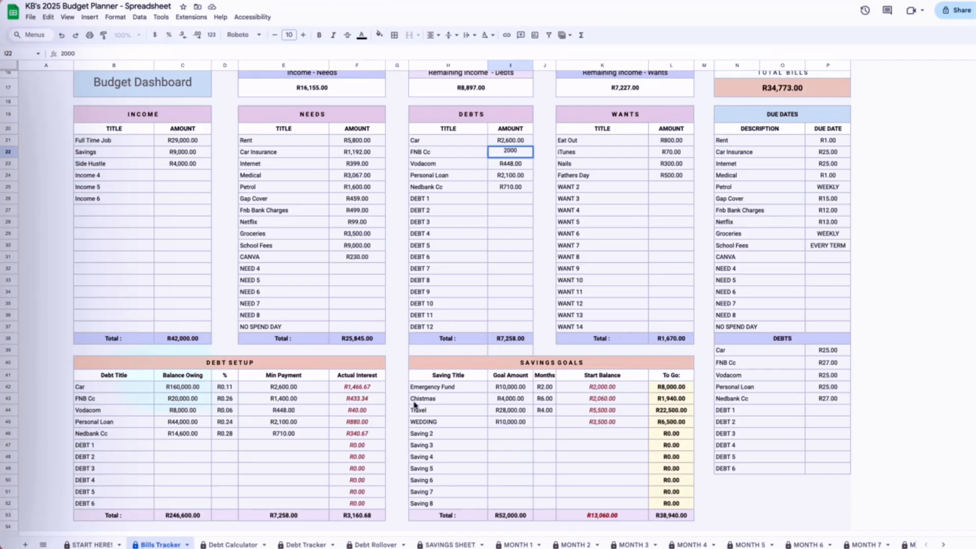
key(Return)
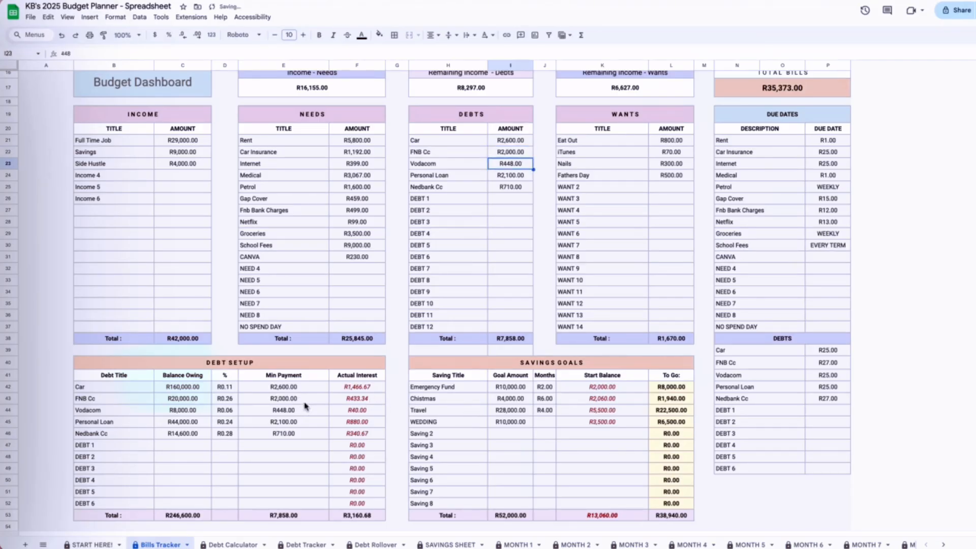
click(304, 401)
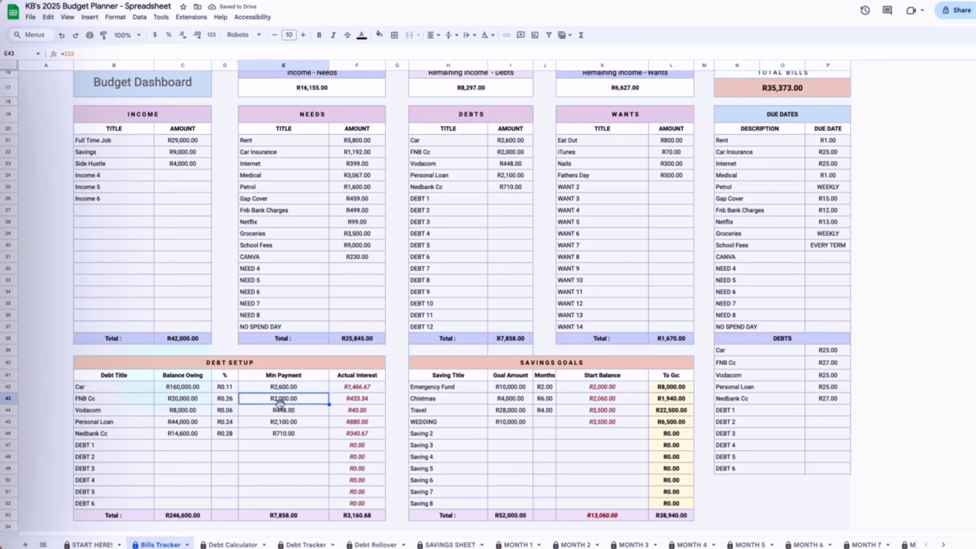
- Format the interest rates of the five listed debts in the DEBT SETUP table as percentages
drag(132, 392, 132, 435)
drag(193, 392, 196, 437)
drag(227, 386, 227, 435)
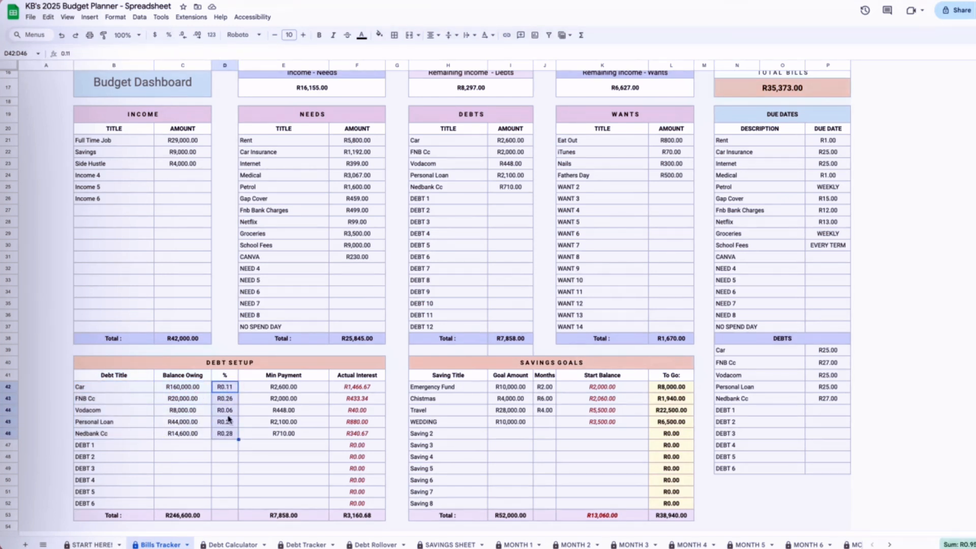
click(169, 35)
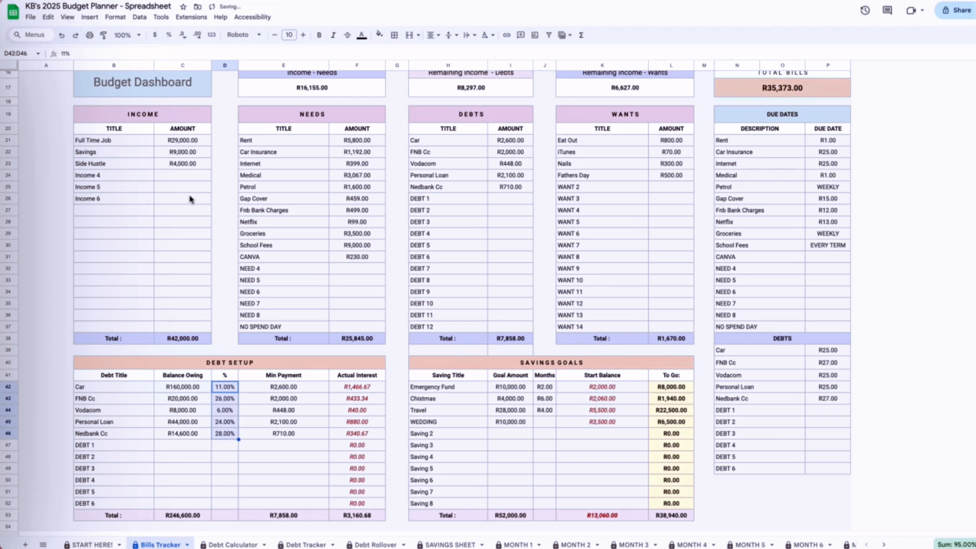
click(302, 477)
drag(231, 387, 229, 440)
- Review the Car row in DEBT SETUP, and set the Car amount in the DEBTS table to 4600
click(357, 389)
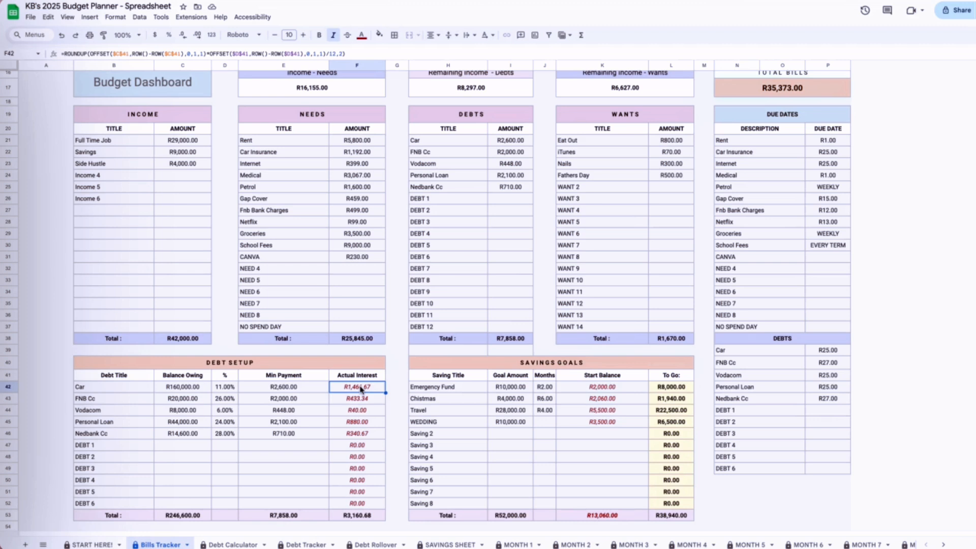
click(225, 390)
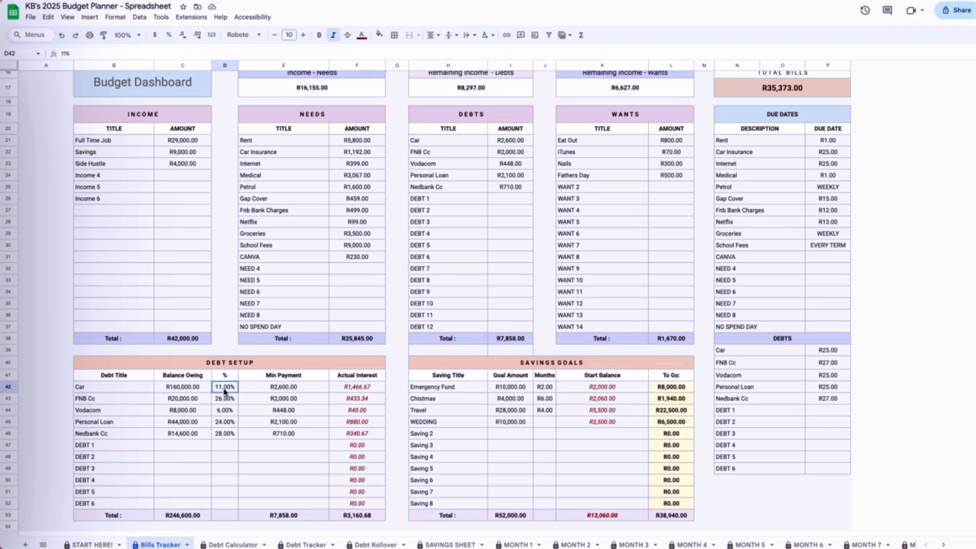
click(193, 388)
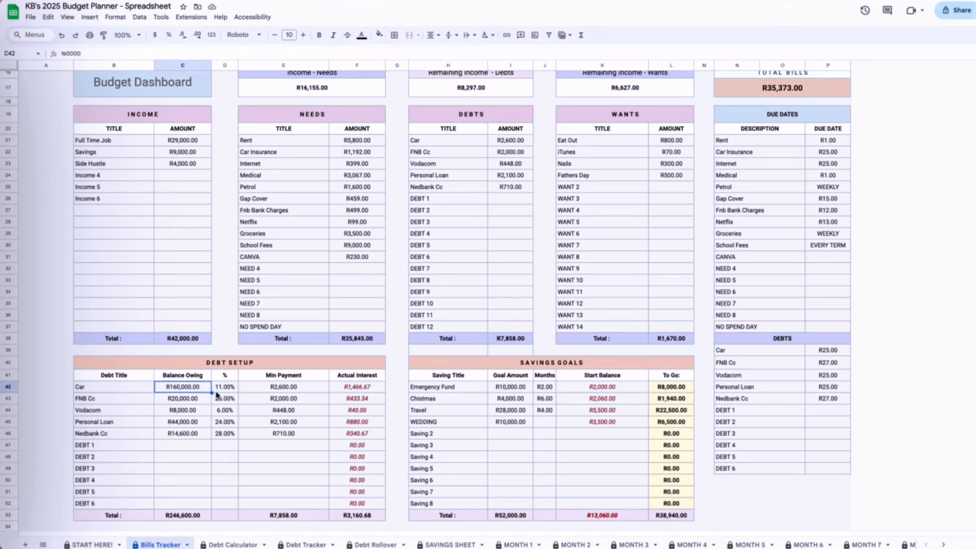
click(283, 394)
click(366, 390)
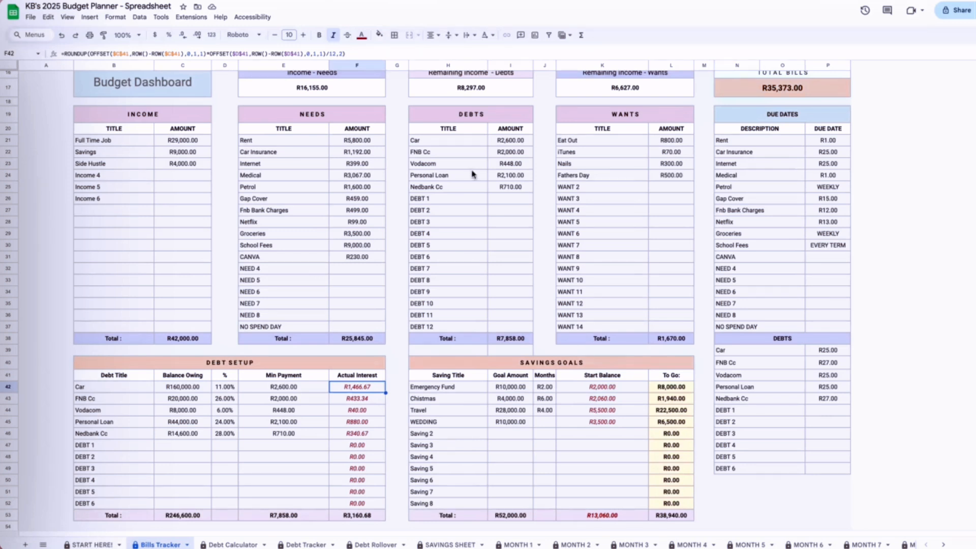
click(512, 142)
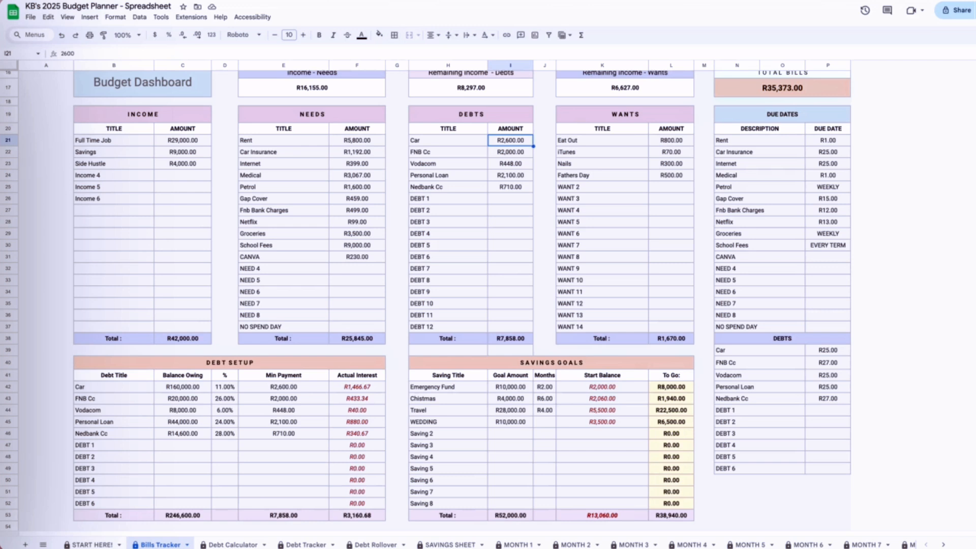
text(4600)
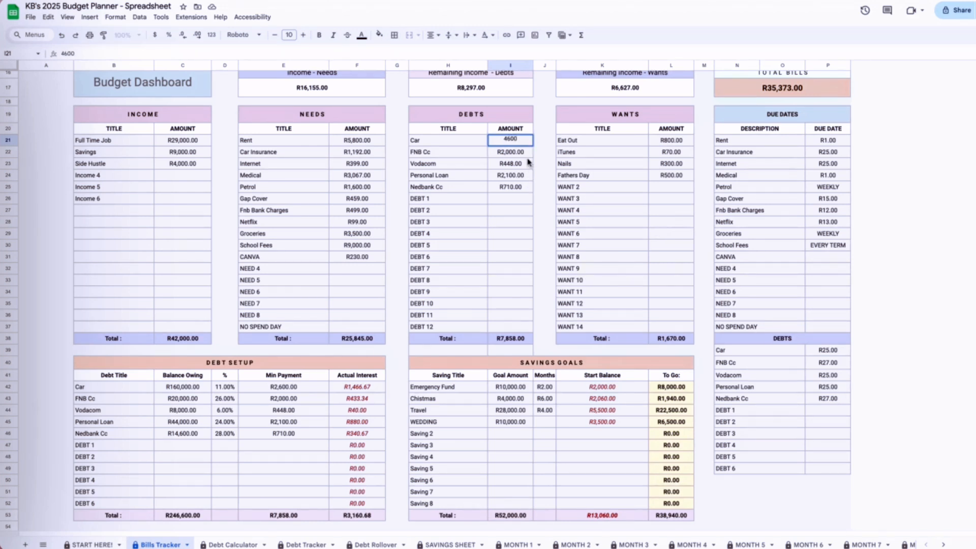
key(Return)
click(300, 388)
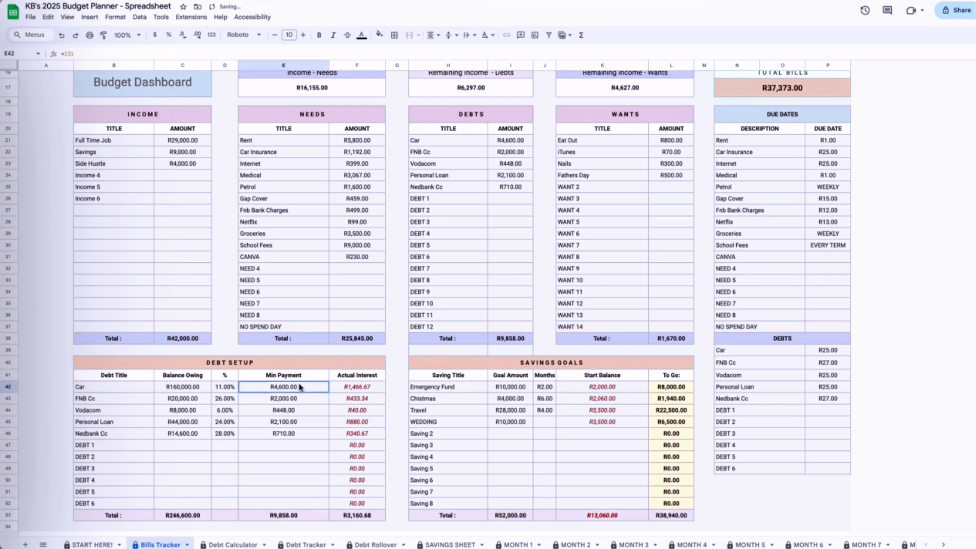
- Set the Car's balance owing in DEBT SETUP to 100000 and check its actual interest
click(225, 394)
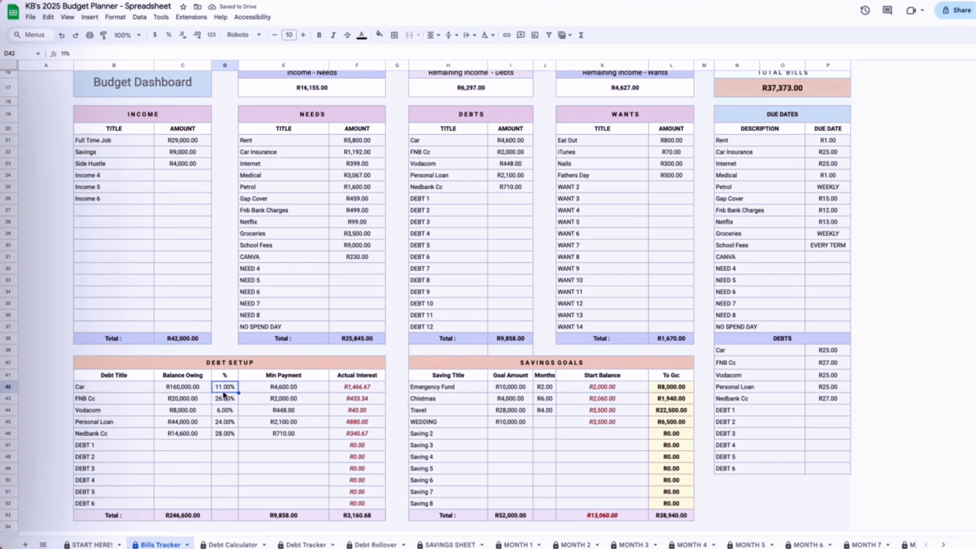
click(194, 389)
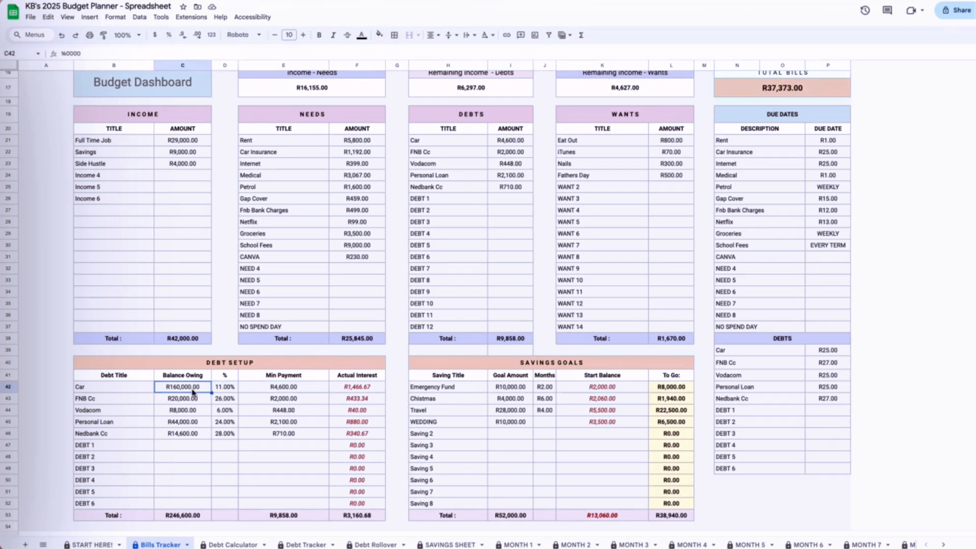
click(273, 390)
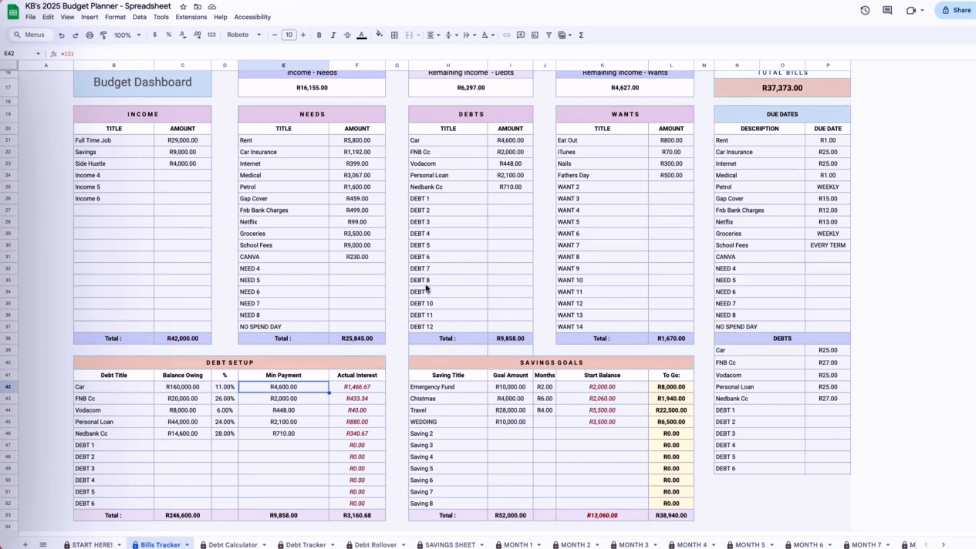
click(367, 390)
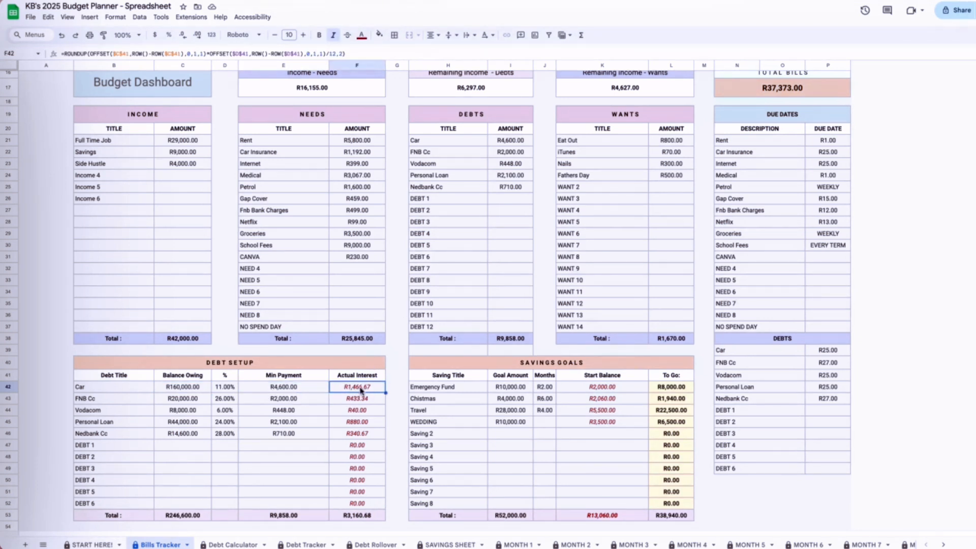
click(222, 391)
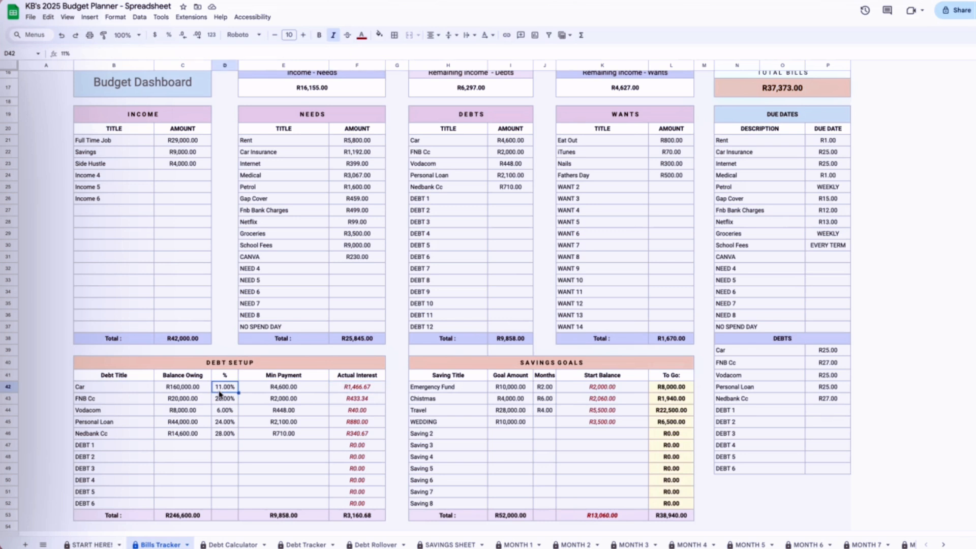
click(187, 392)
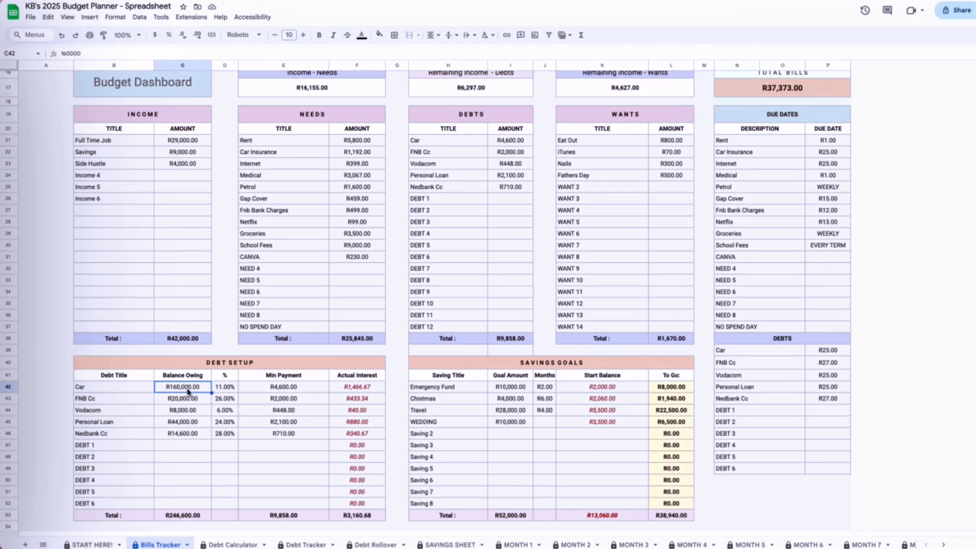
text(100000)
key(Tab)
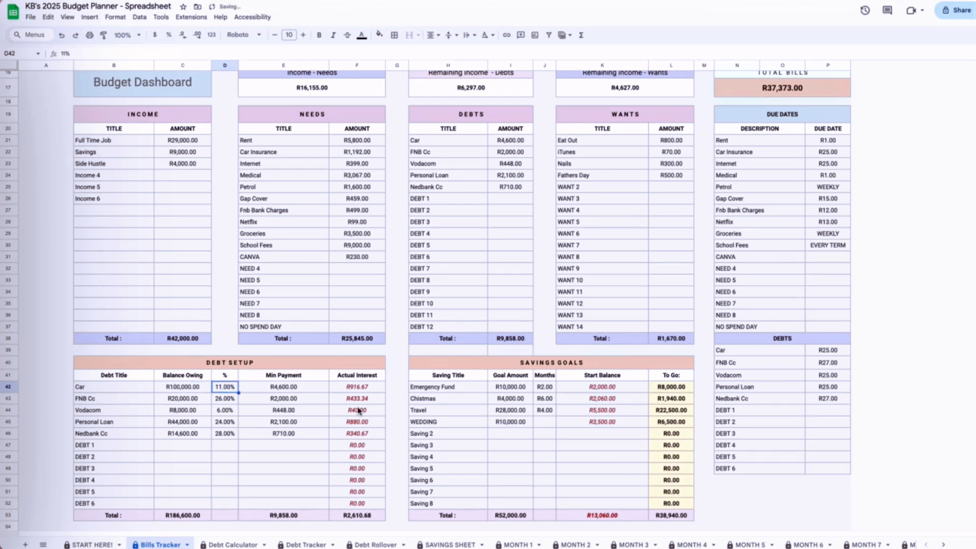
click(361, 388)
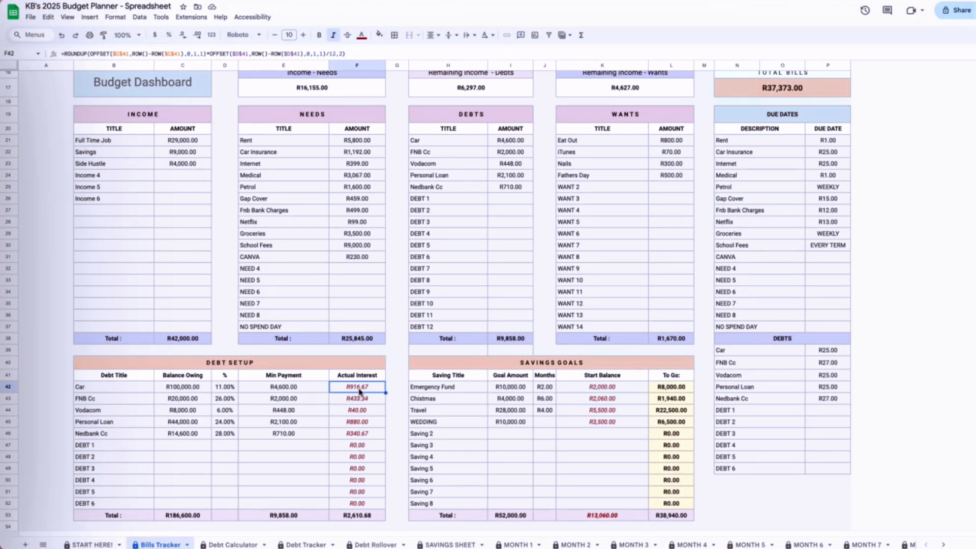
- Check the Car's interest rate and balance owing in DEBT SETUP, and set the Debt Calculator's date of balance to August 4, 2024
click(225, 390)
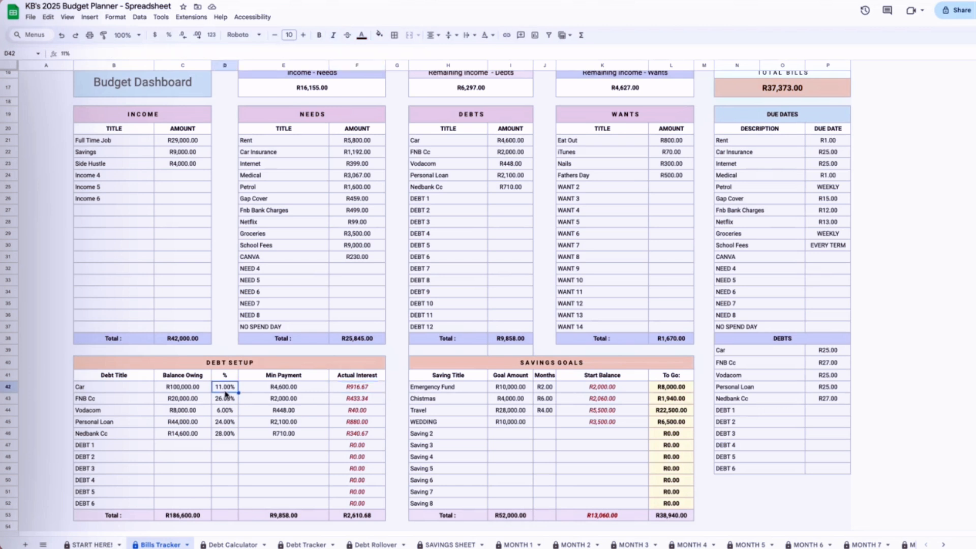
click(185, 390)
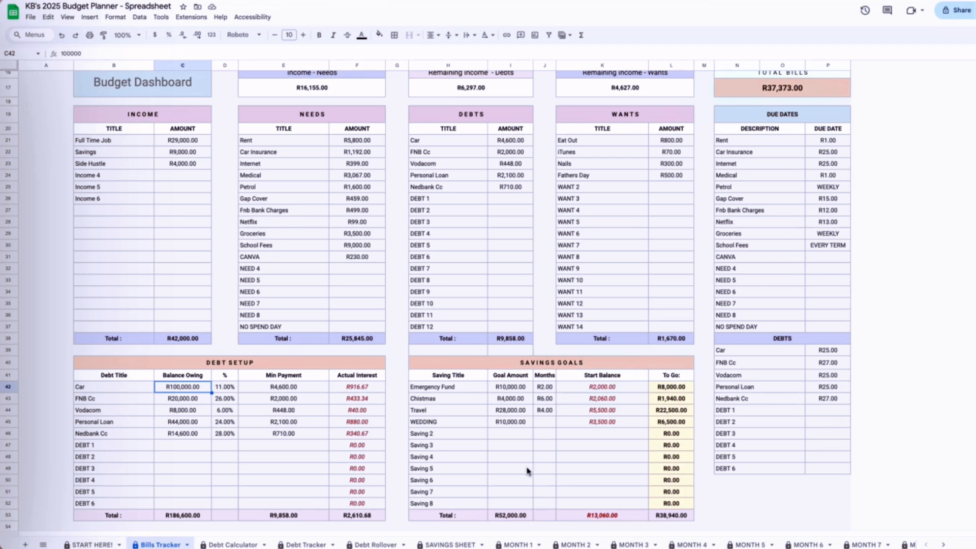
click(239, 545)
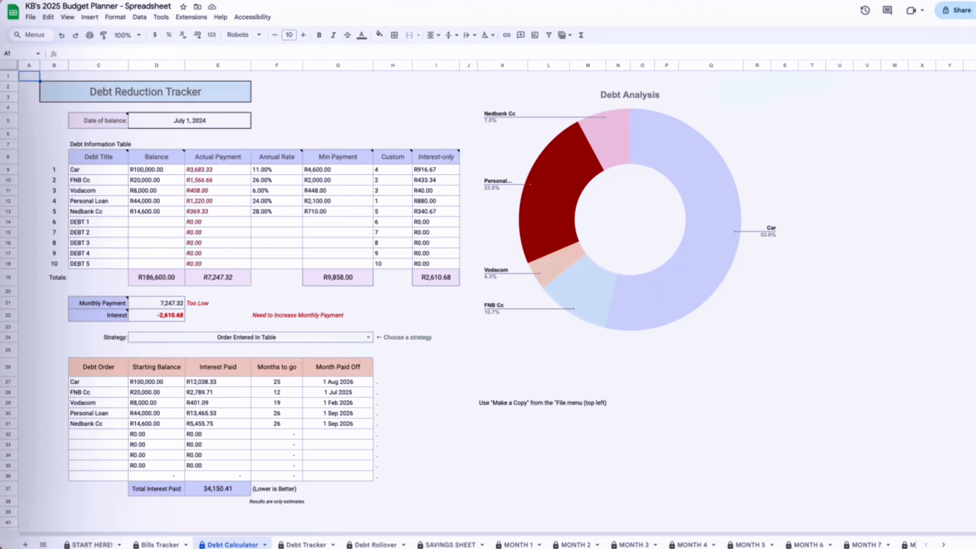
double_click(189, 121)
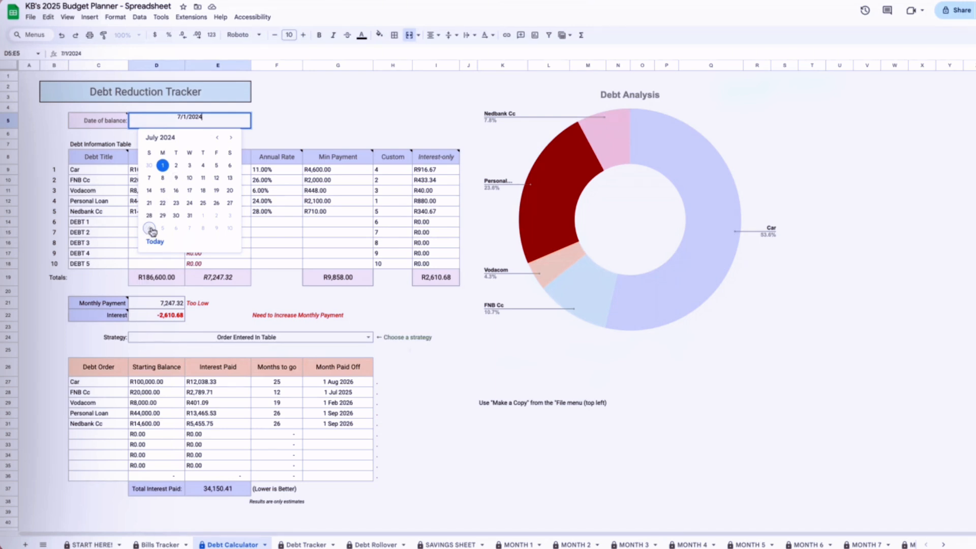
click(149, 229)
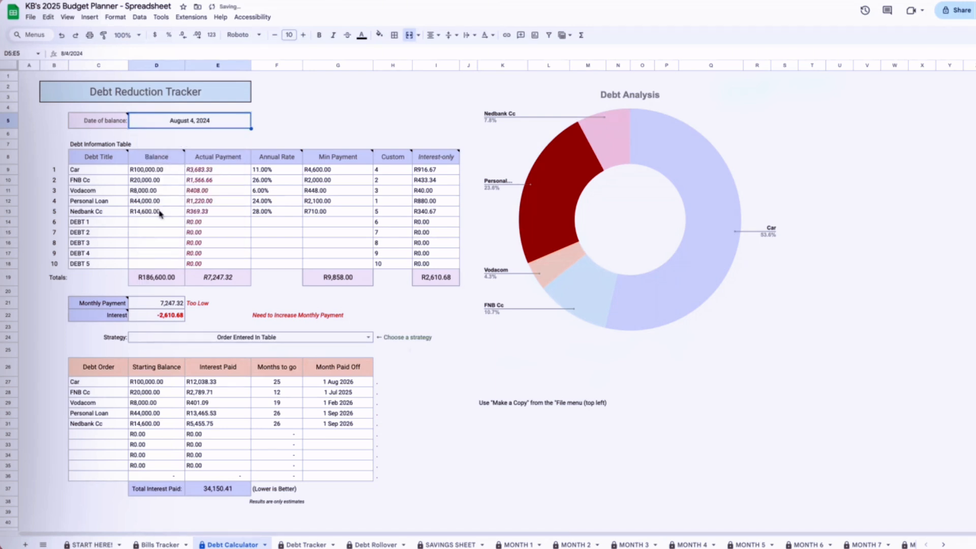
click(262, 223)
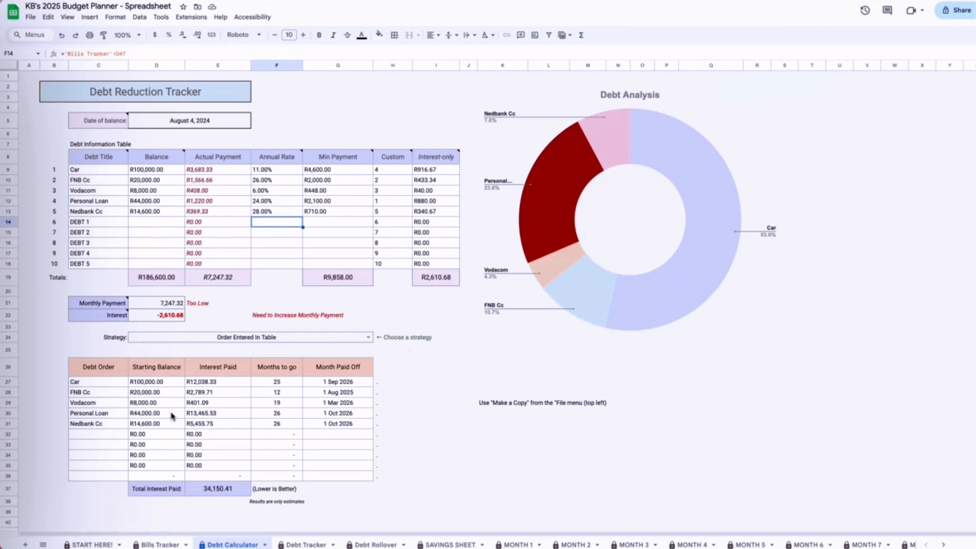
- Set the debt payoff strategy to Avalanche (Highest Interest First) and check the total interest paid
click(126, 393)
click(368, 337)
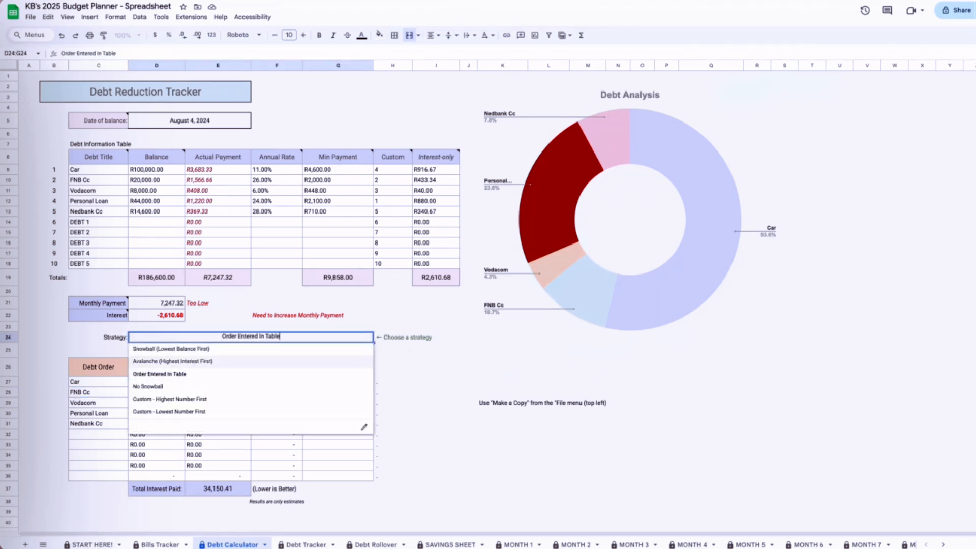
click(172, 362)
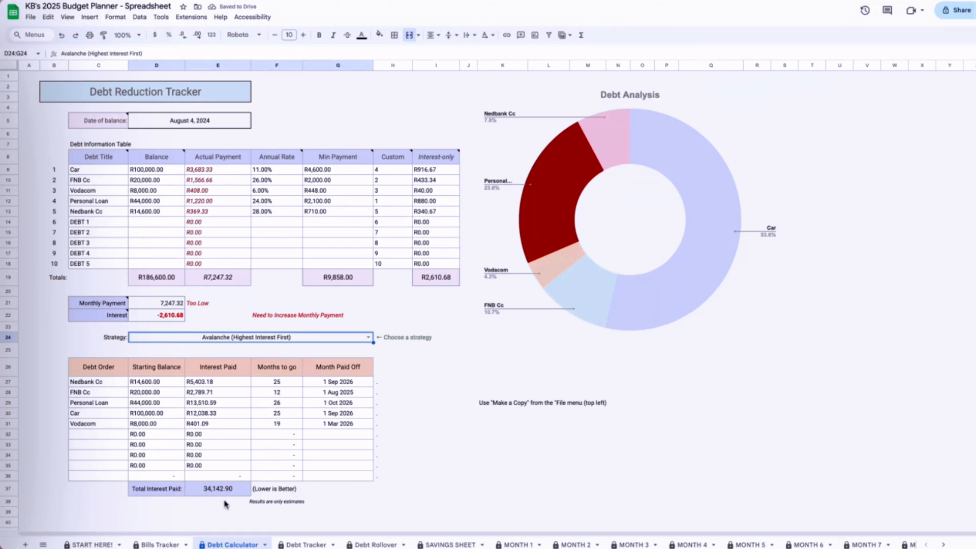
click(208, 491)
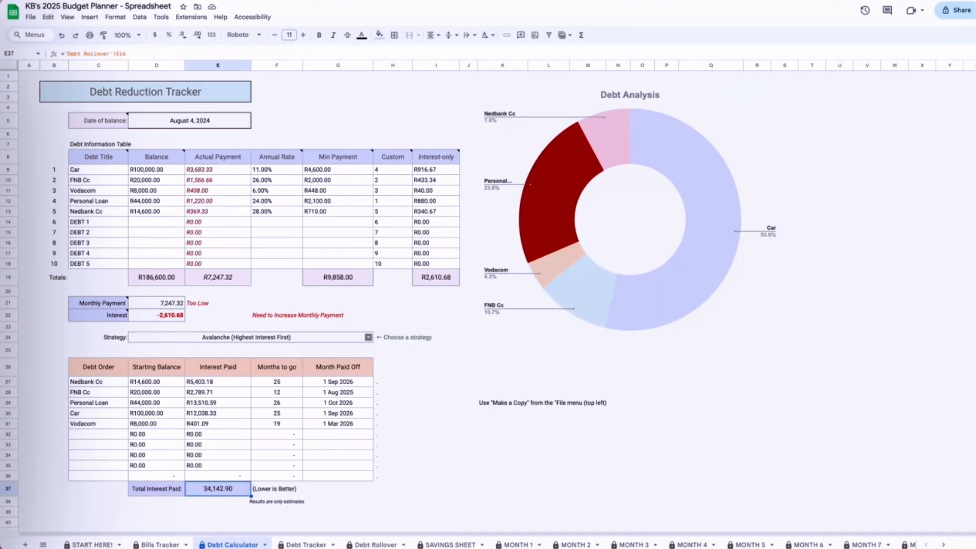
- Switch the debt payoff strategy to Snowball (Lowest Balance First) and check the total interest paid
click(368, 337)
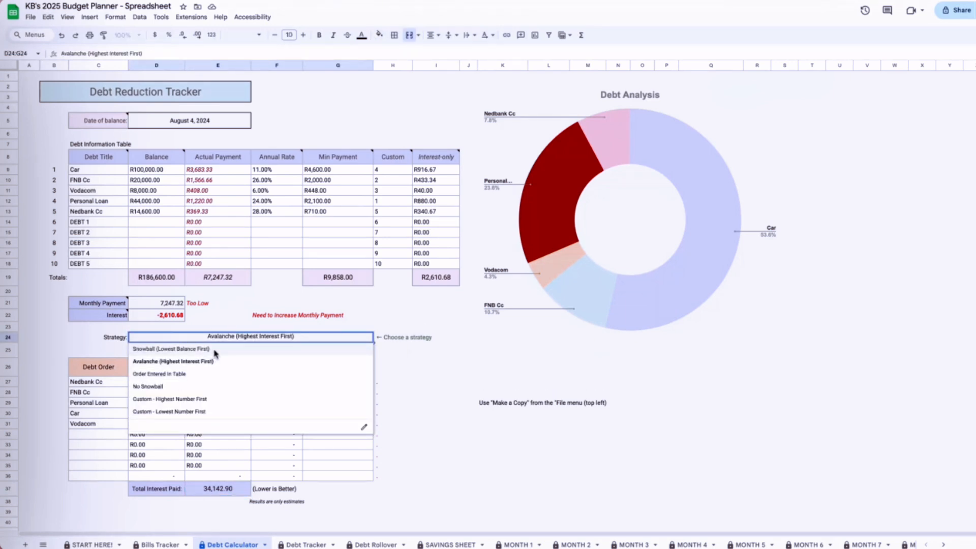
click(170, 349)
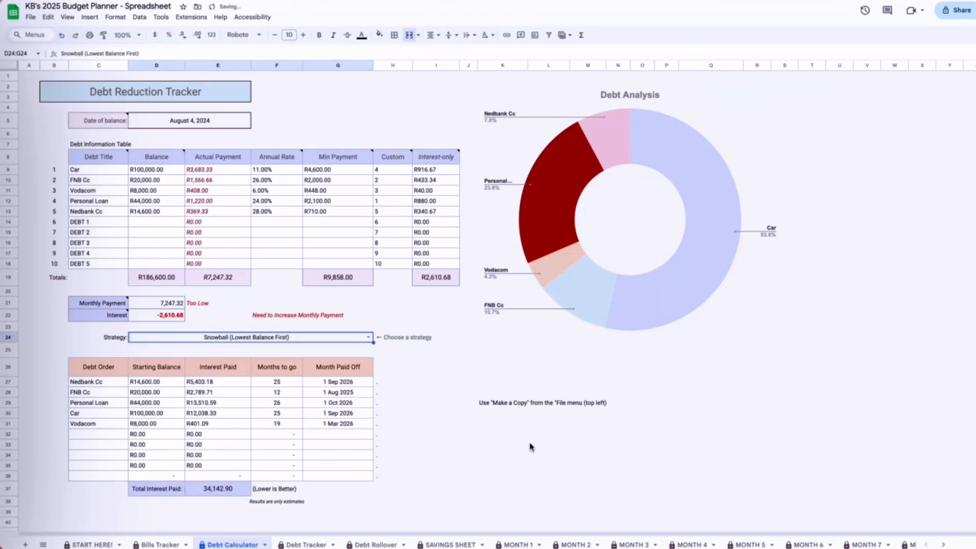
click(223, 489)
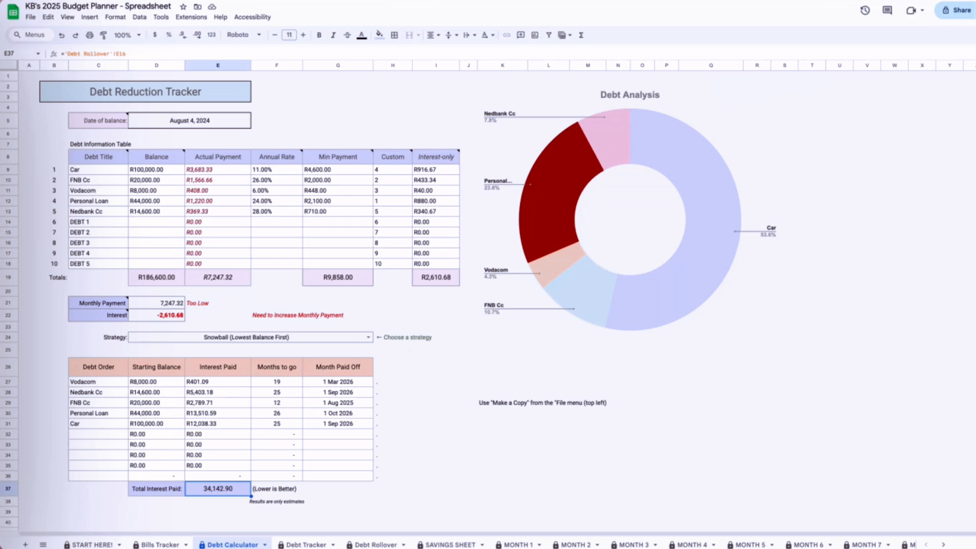
- Review the Custom order numbers, set the strategy back to Order Entered In Table, and check the total interest paid
drag(402, 172, 402, 235)
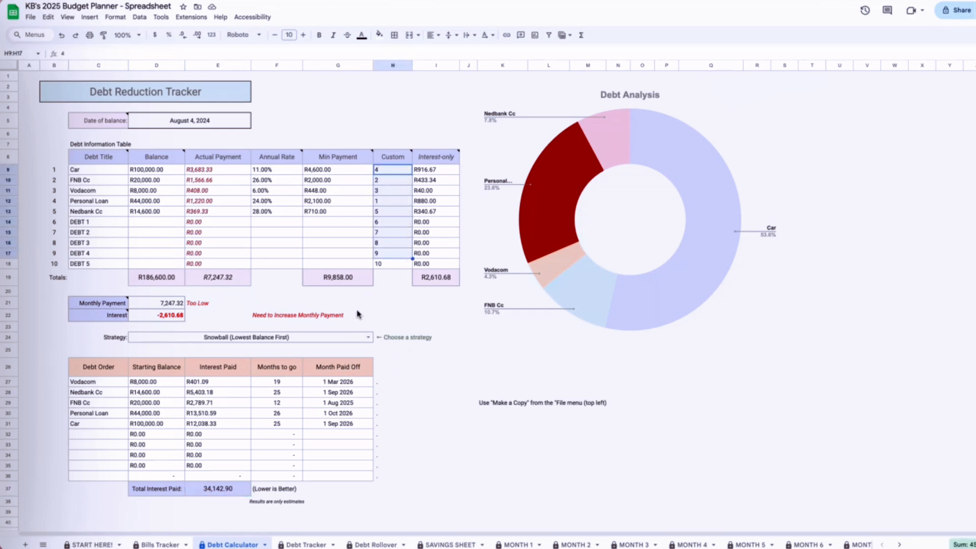
click(364, 339)
click(367, 338)
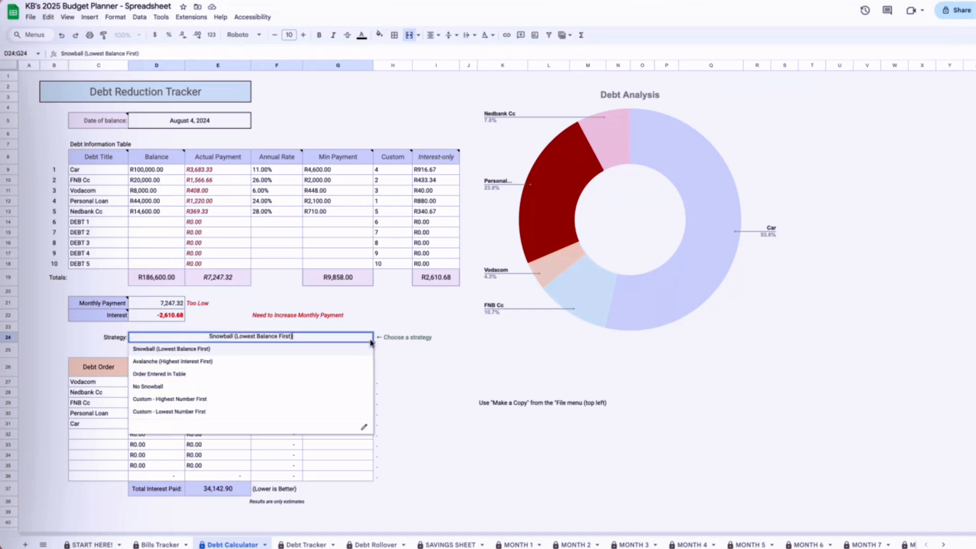
click(214, 374)
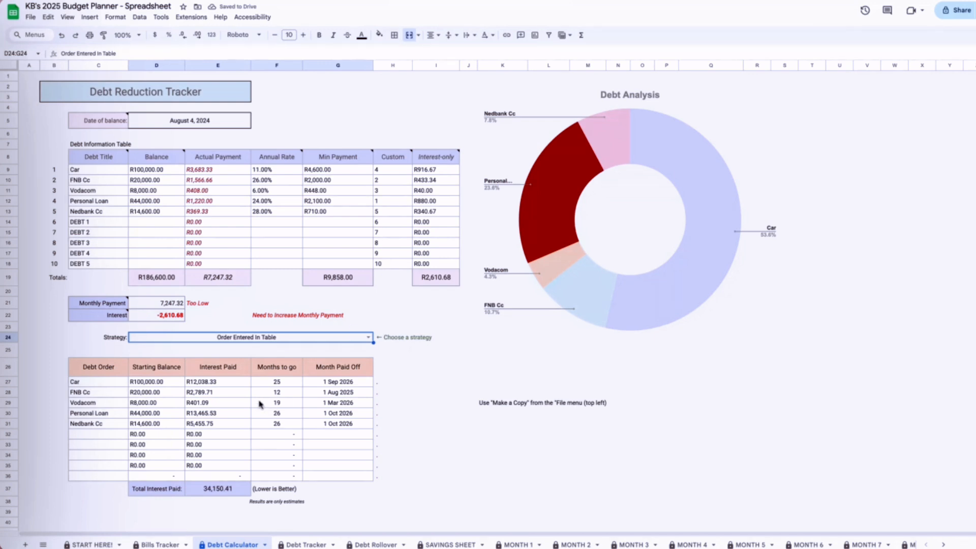
click(234, 489)
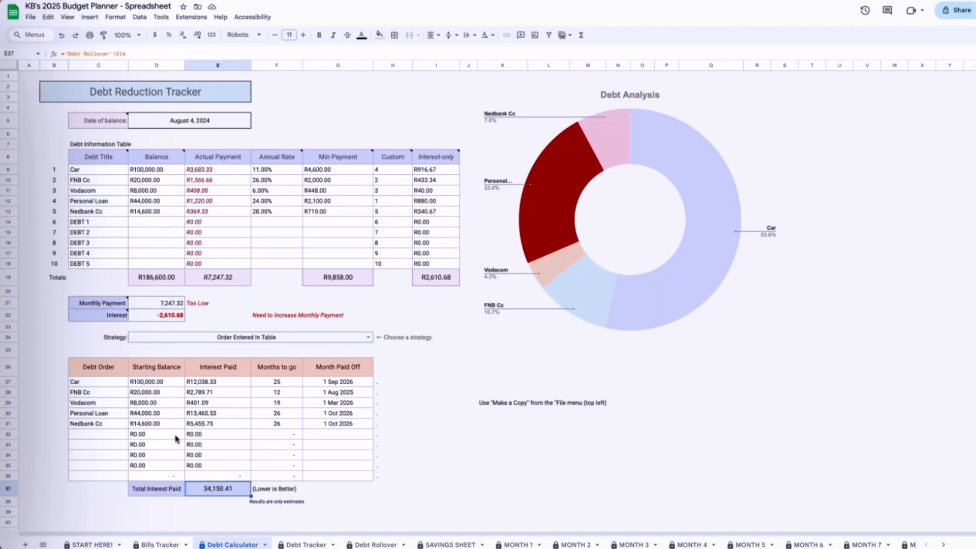
- Review the monthly payoff schedule in the Debt Tracker sheet, checking the Oct-26 and Aug-25 rows of the Total Debt table
click(304, 544)
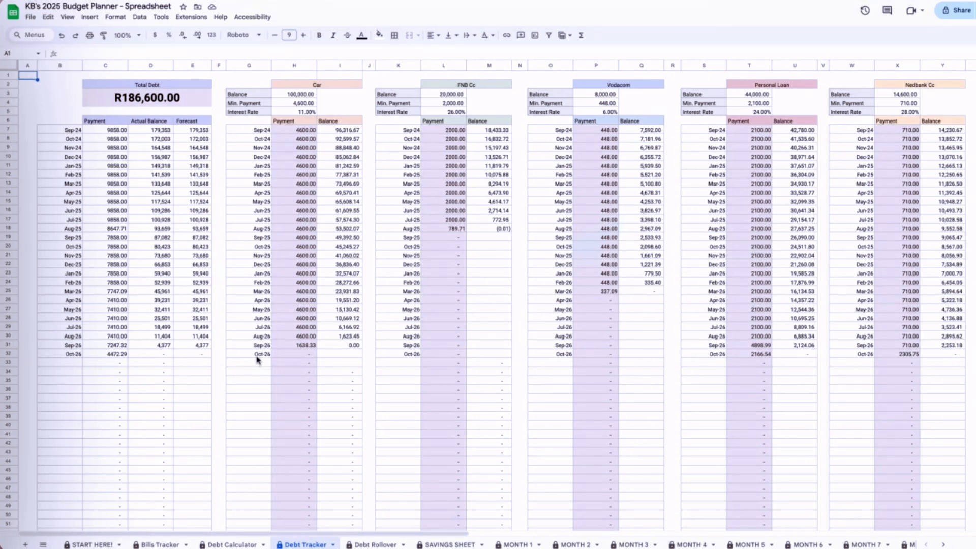
click(79, 354)
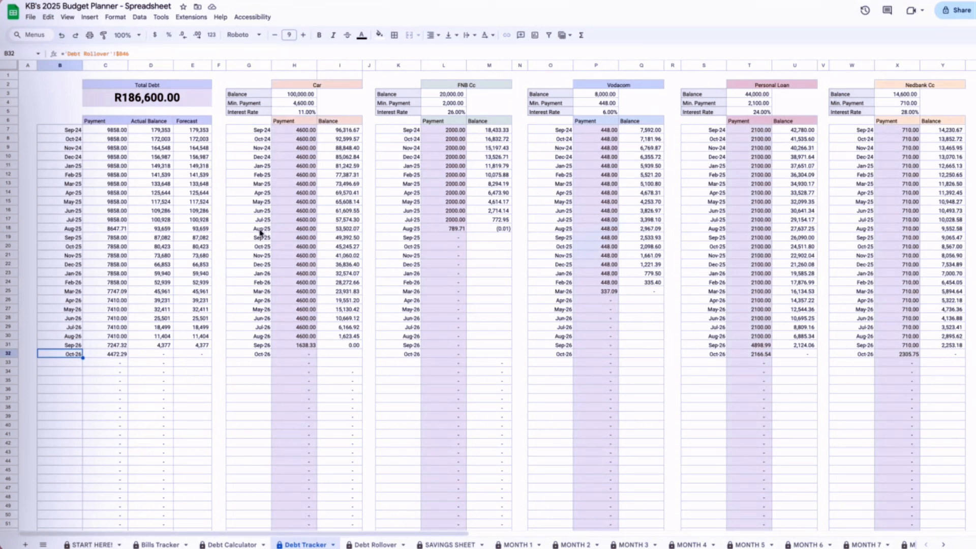
click(74, 229)
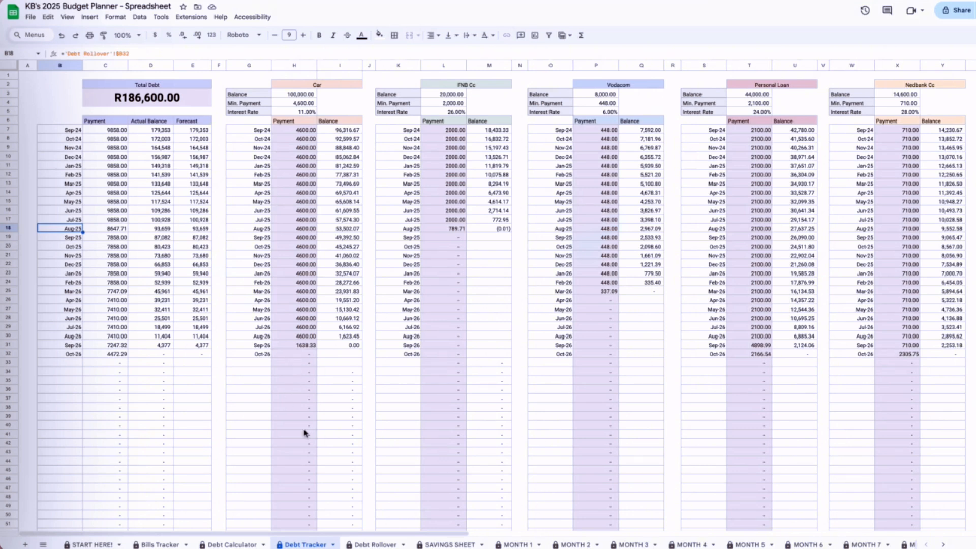
- Enter additional payments of 10000 for both Sep-24 and Oct-24 in the Debt Rollover payment schedule
click(376, 545)
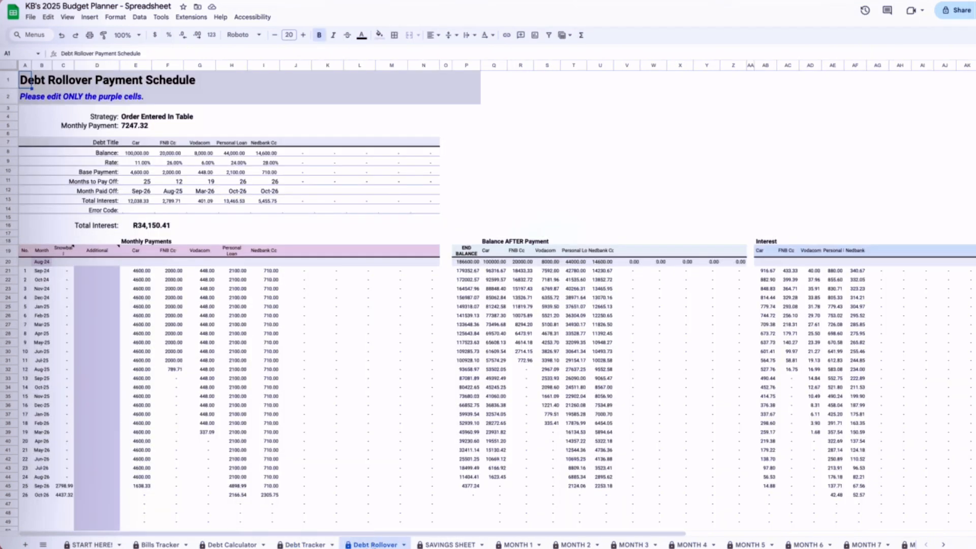
click(103, 275)
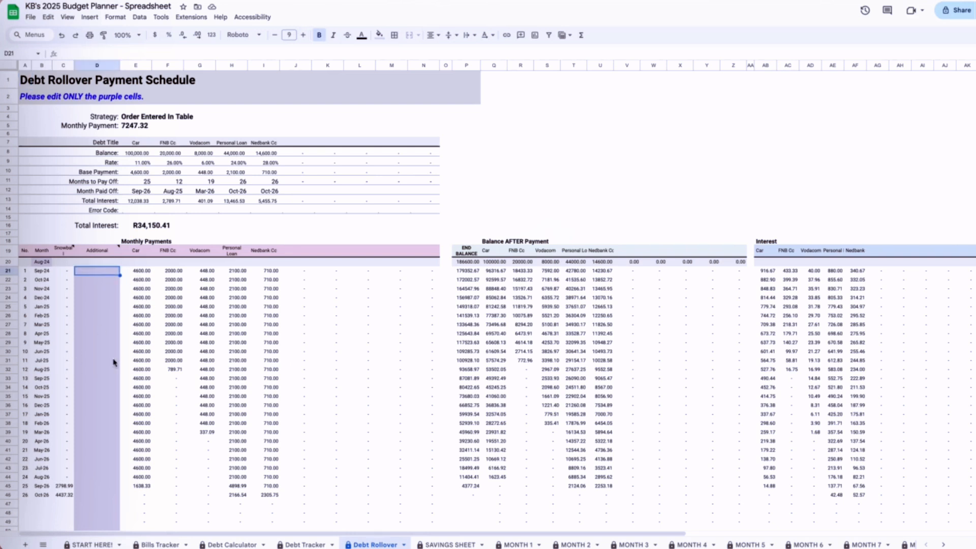
text(100)
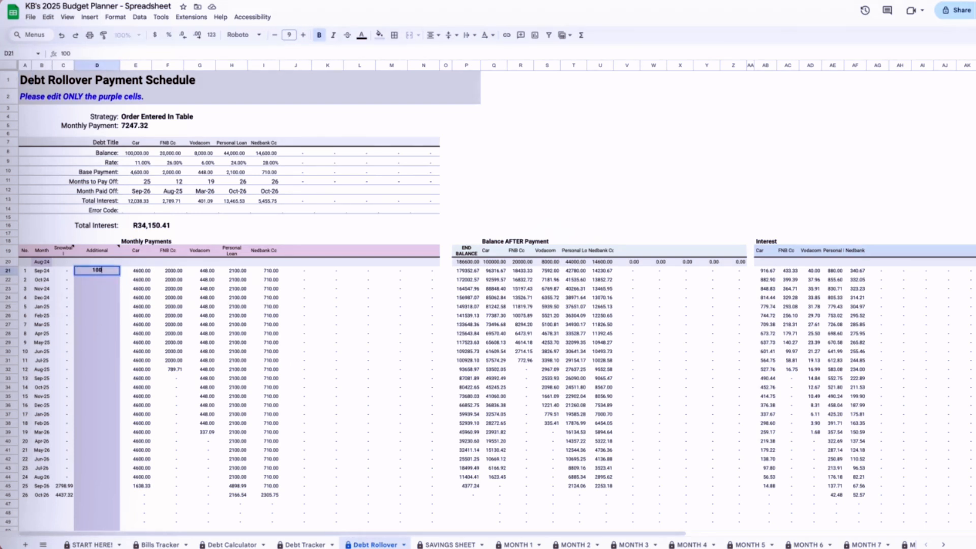
text(00)
key(Return)
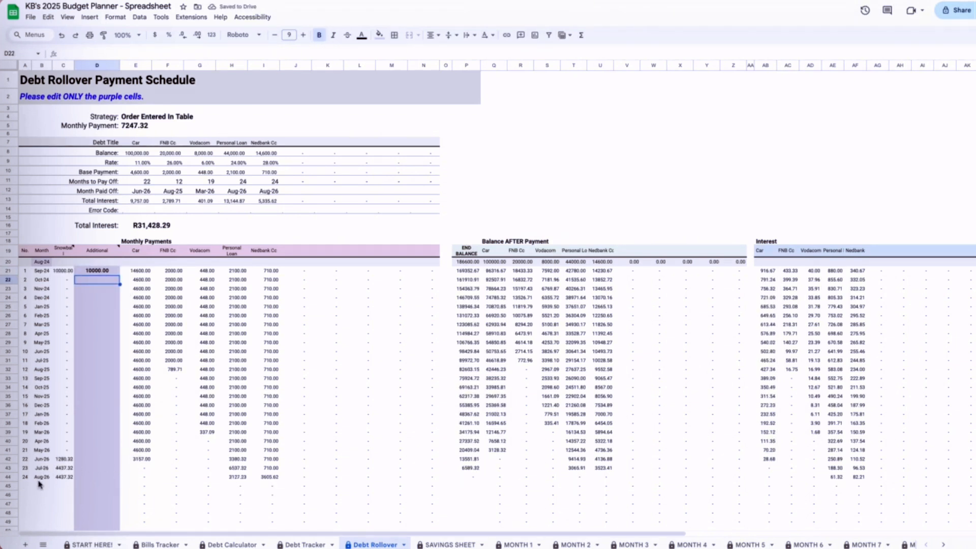
text(10000)
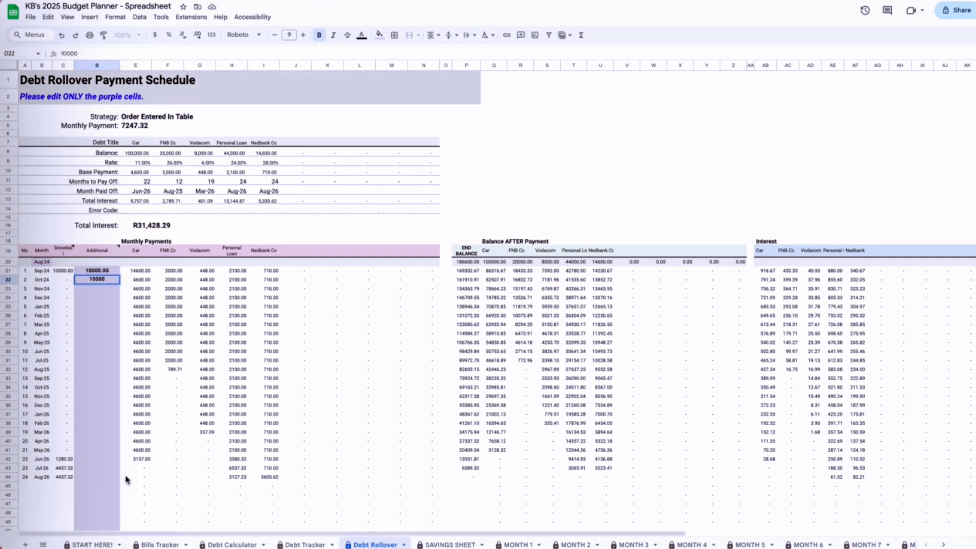
key(Return)
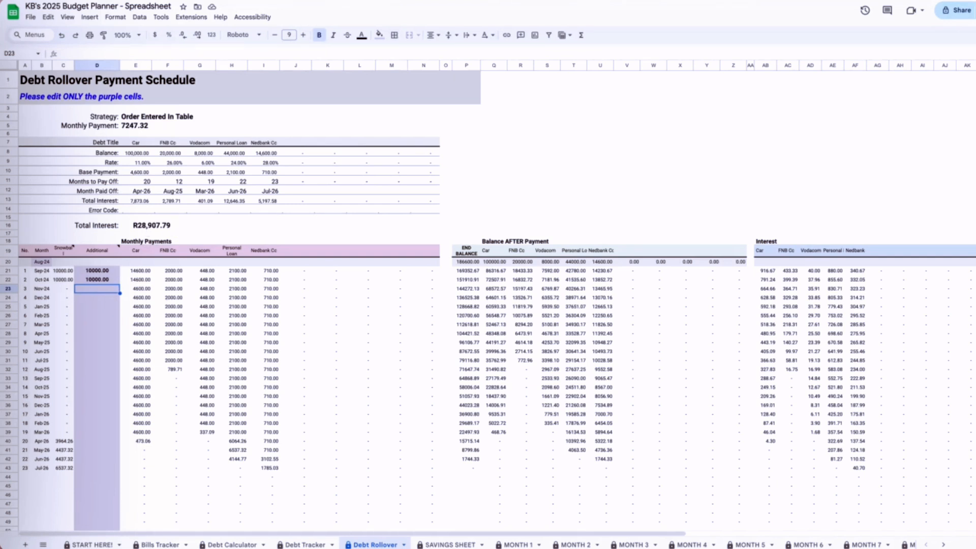
- Check the total interest, and clear the additional payments for Sep-24 and Oct-24 in the Debt Rollover schedule
click(138, 227)
drag(104, 280, 104, 271)
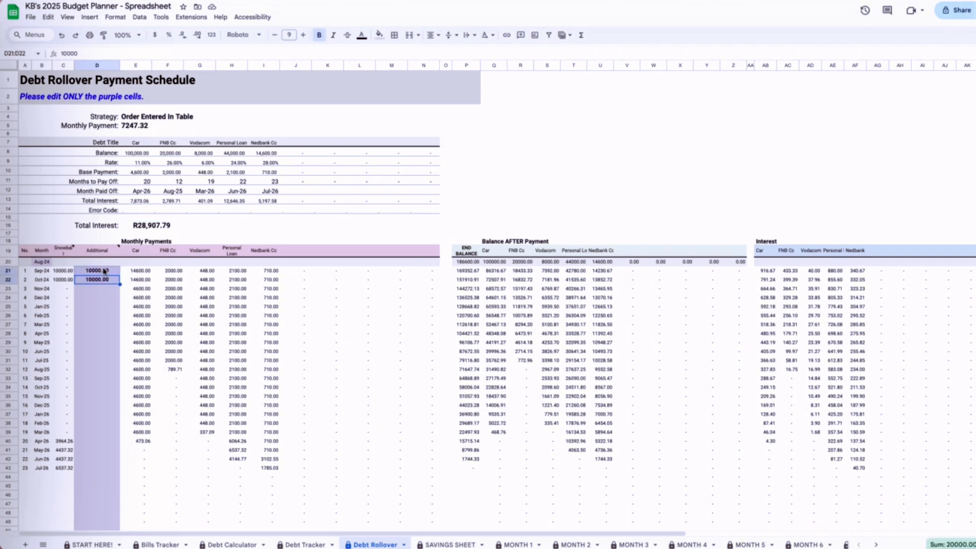
key(Delete)
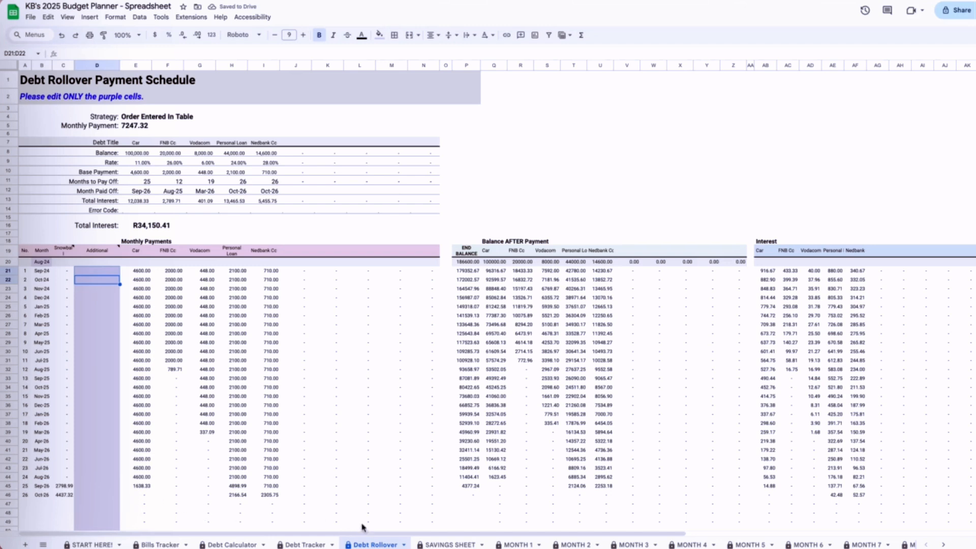
- Look over the Debt Tracker and Debt Calculator sheets again and return to the Bills Tracker sheet
click(335, 545)
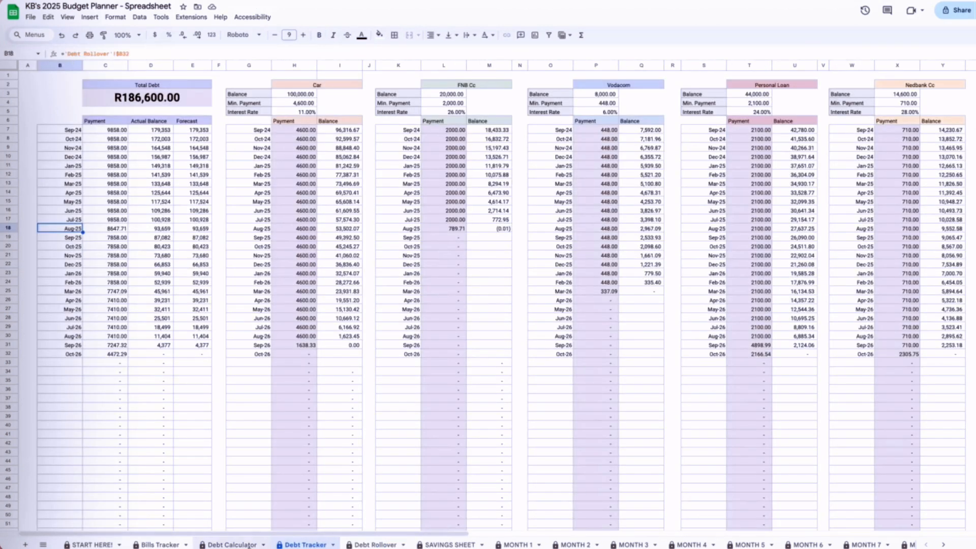
click(224, 545)
click(158, 545)
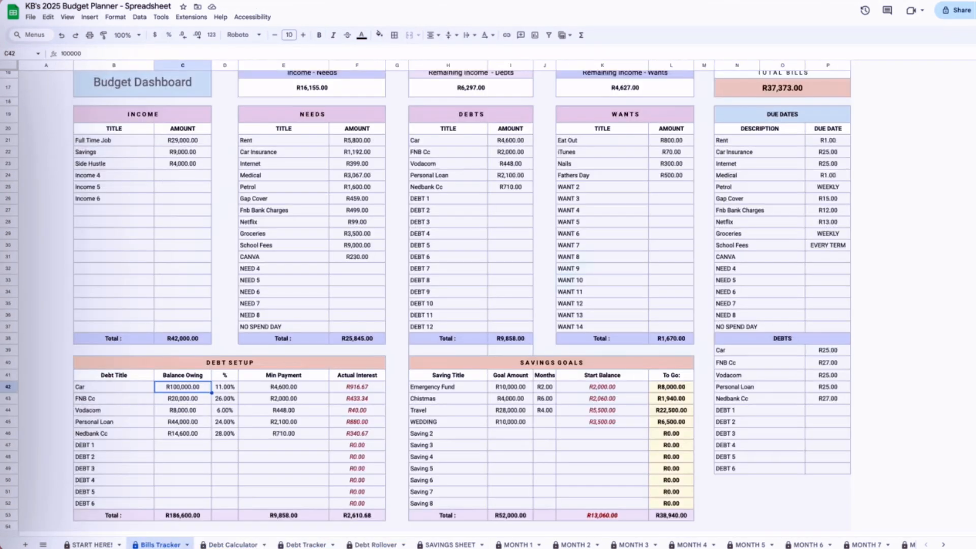